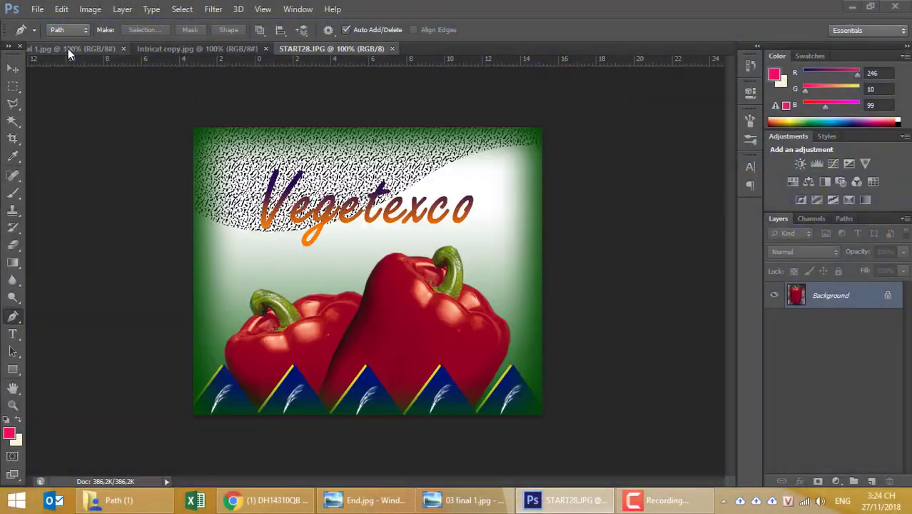
Show the 03 final 1.jpg poster zoomed to fit, briefly checking the Intricat copy.jpg image.
{"action": "left_click", "coordinate": [69, 50]}
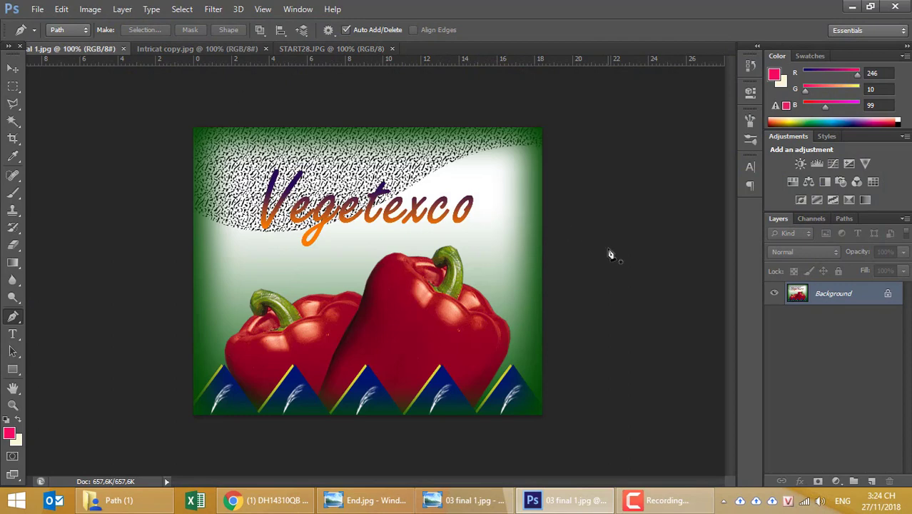
{"action": "key", "text": "ctrl+0"}
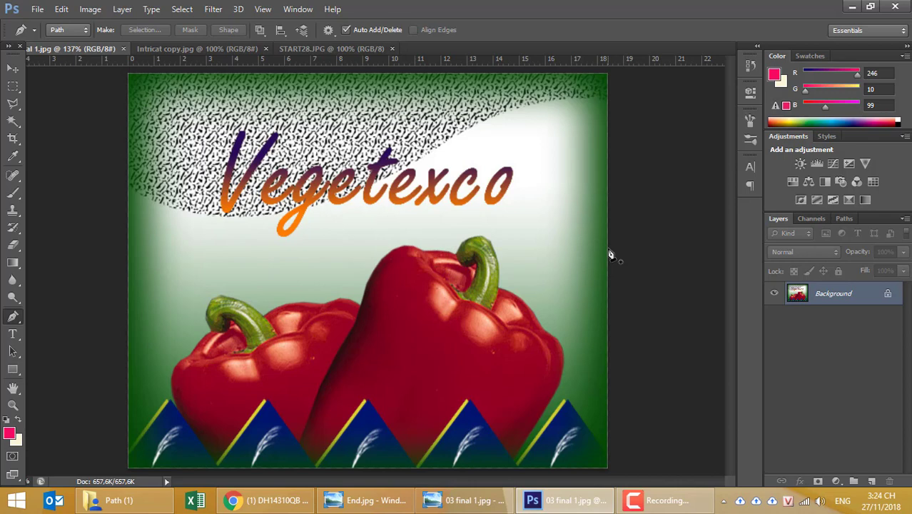
{"action": "left_click", "coordinate": [167, 53]}
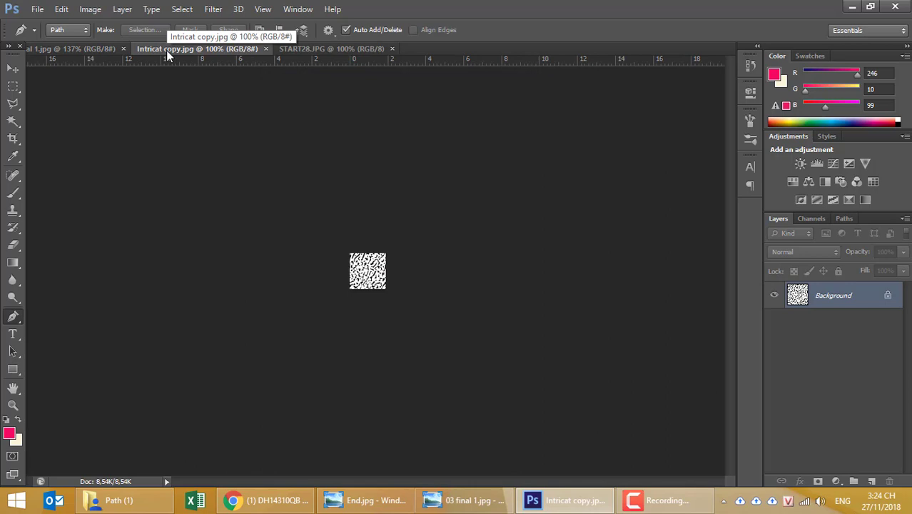
{"action": "left_click", "coordinate": [80, 49]}
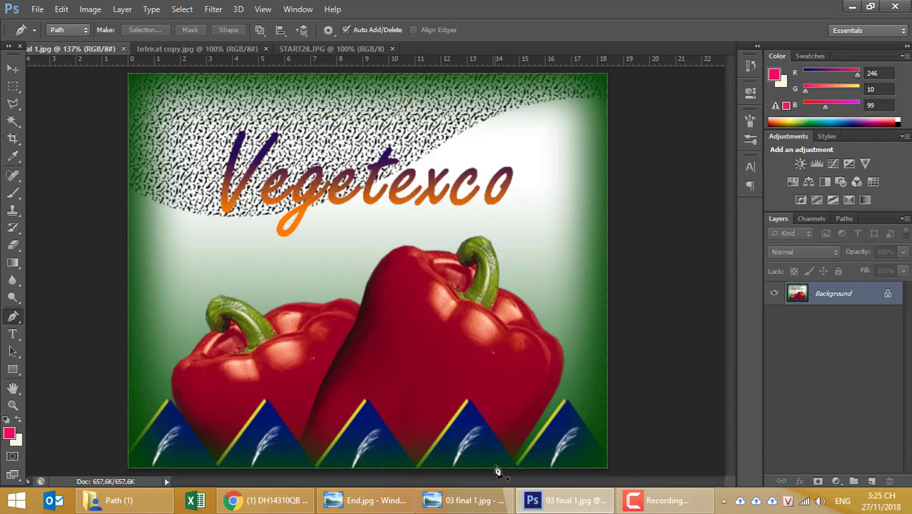
Create a new blank document using the 03 final 1.jpg size preset.
{"action": "key", "text": "ctrl+n"}
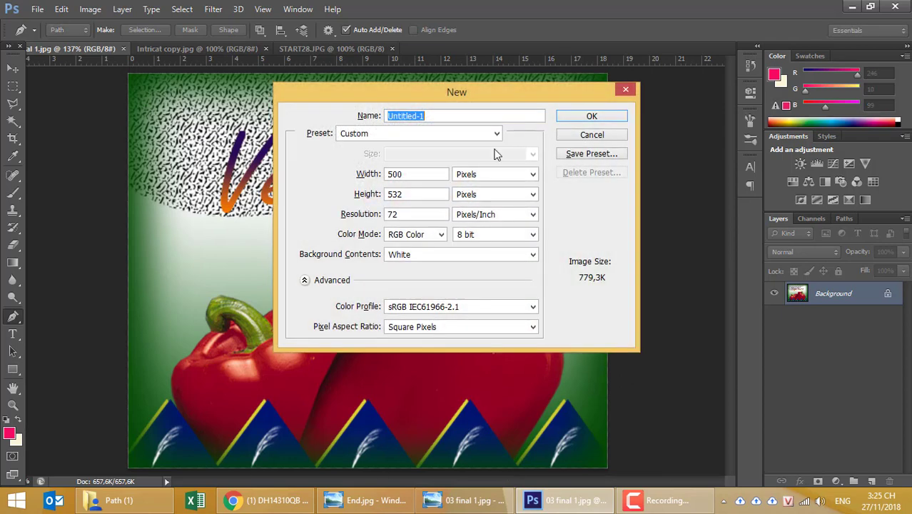
{"action": "left_click", "coordinate": [449, 134]}
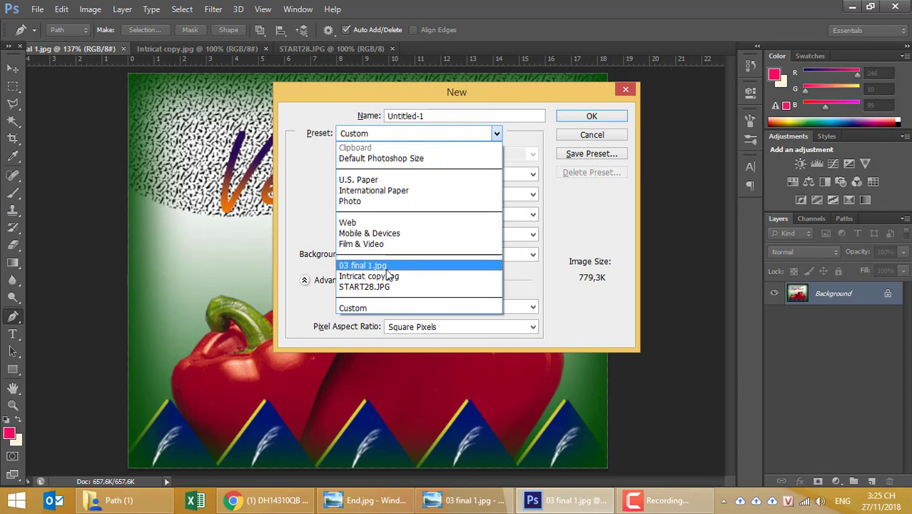
{"action": "left_click", "coordinate": [379, 265]}
{"action": "left_click", "coordinate": [577, 118]}
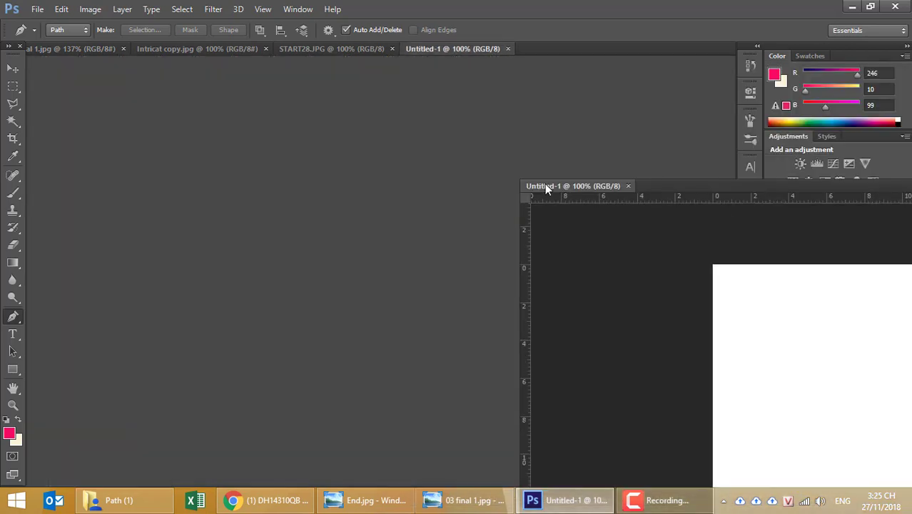
Float Untitled-1 and the 03 final 1.jpg poster in separate windows, side by side.
{"action": "left_click_drag", "start_coordinate": [425, 47], "coordinate": [442, 104]}
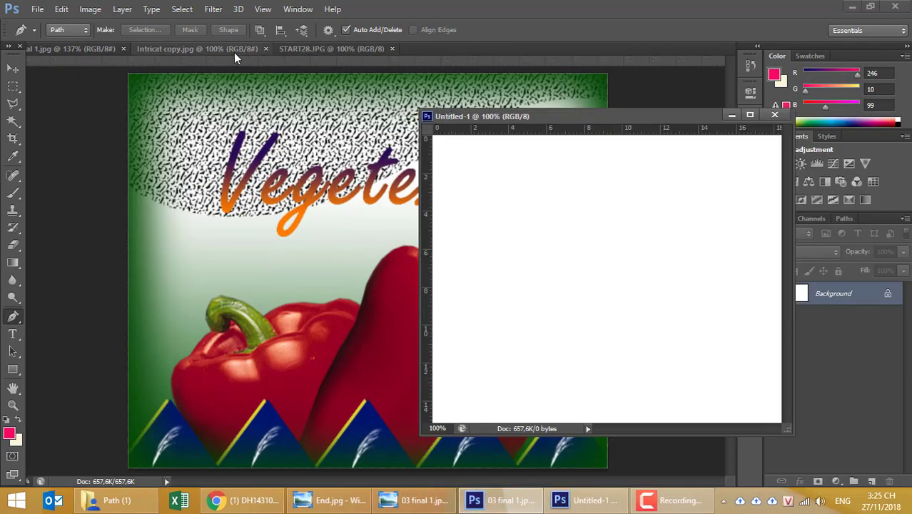
{"action": "left_click", "coordinate": [133, 50]}
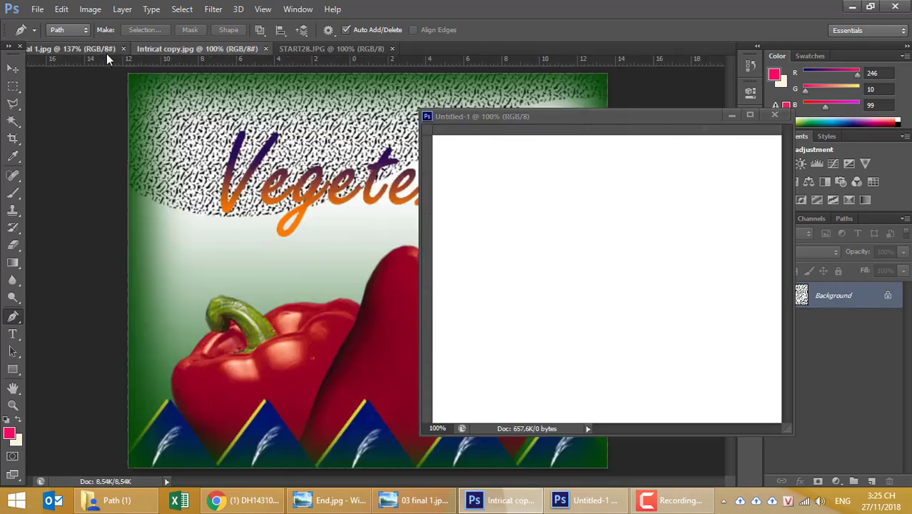
{"action": "mouse_move", "coordinate": [103, 56]}
{"action": "left_mouse_down"}
{"action": "mouse_move", "coordinate": [335, 77]}
{"action": "mouse_move", "coordinate": [306, 83]}
{"action": "left_mouse_up"}
{"action": "scroll", "coordinate": [240, 129], "scroll_direction": "down", "scroll_amount": 2, "text": "alt"}
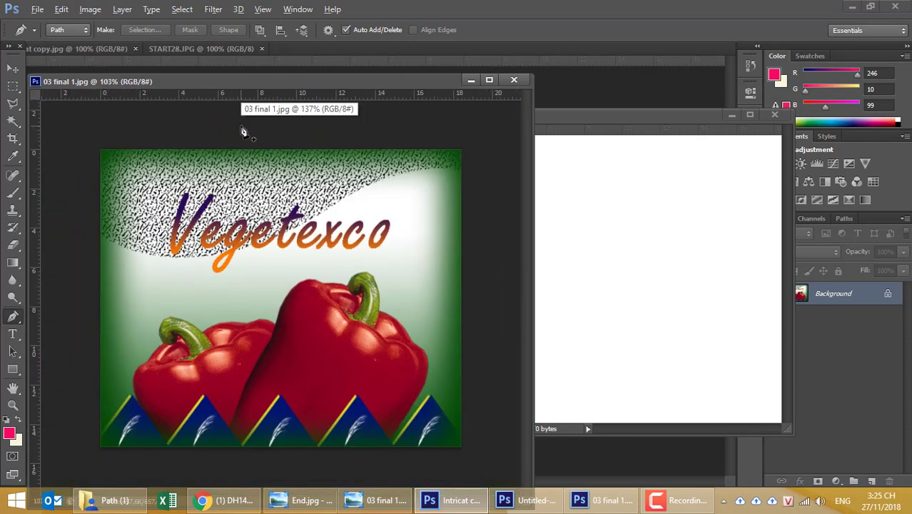
{"action": "left_click", "coordinate": [545, 125]}
{"action": "mouse_move", "coordinate": [564, 114]}
{"action": "left_mouse_down"}
{"action": "mouse_move", "coordinate": [640, 125]}
{"action": "mouse_move", "coordinate": [623, 135]}
{"action": "left_mouse_up"}
Alternate between the poster and Untitled-1 windows to compare them.
{"action": "scroll", "coordinate": [615, 200], "scroll_direction": "down", "scroll_amount": 2, "text": "alt"}
{"action": "scroll", "coordinate": [615, 221], "scroll_direction": "up", "scroll_amount": 1, "text": "alt"}
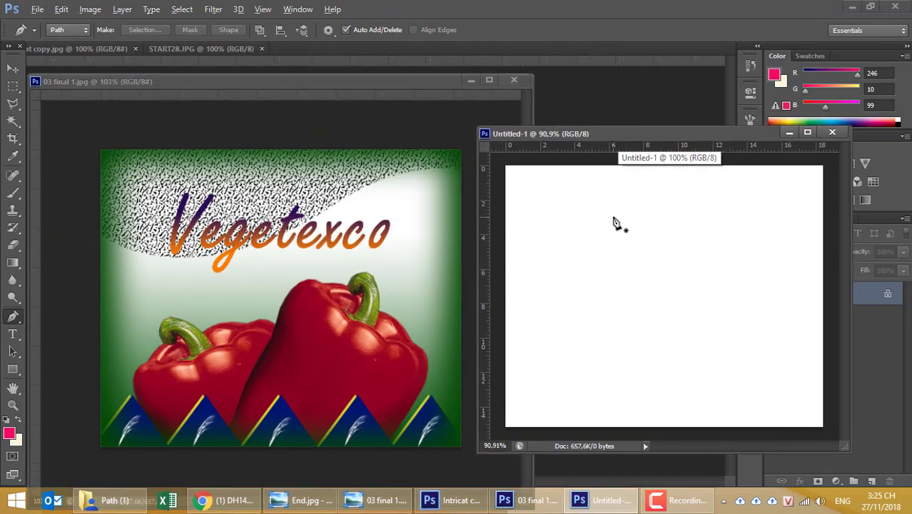
{"action": "scroll", "coordinate": [561, 212], "scroll_direction": "down", "scroll_amount": 1, "text": "alt"}
{"action": "scroll", "coordinate": [540, 198], "scroll_direction": "up", "scroll_amount": 1, "text": "alt"}
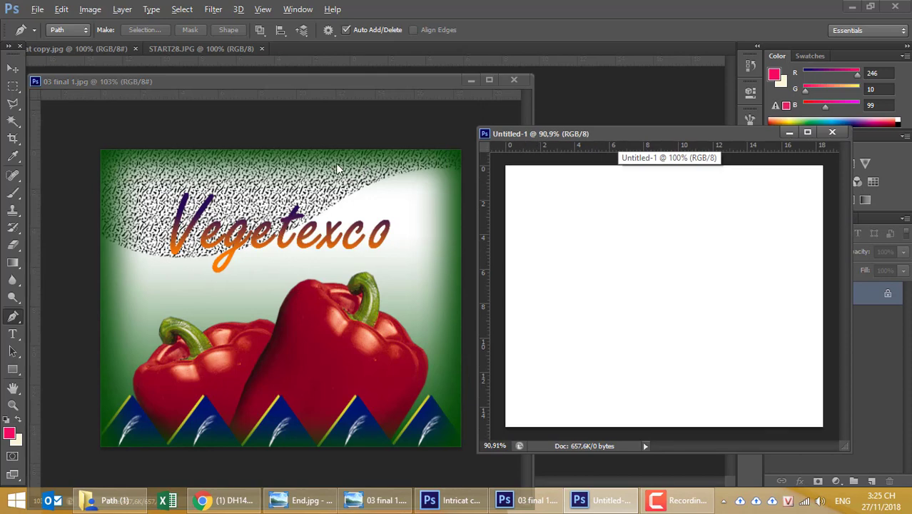
{"action": "left_click", "coordinate": [311, 90]}
{"action": "scroll", "coordinate": [280, 204], "scroll_direction": "down", "scroll_amount": 1, "text": "alt"}
{"action": "scroll", "coordinate": [283, 206], "scroll_direction": "down", "scroll_amount": 1, "text": "alt"}
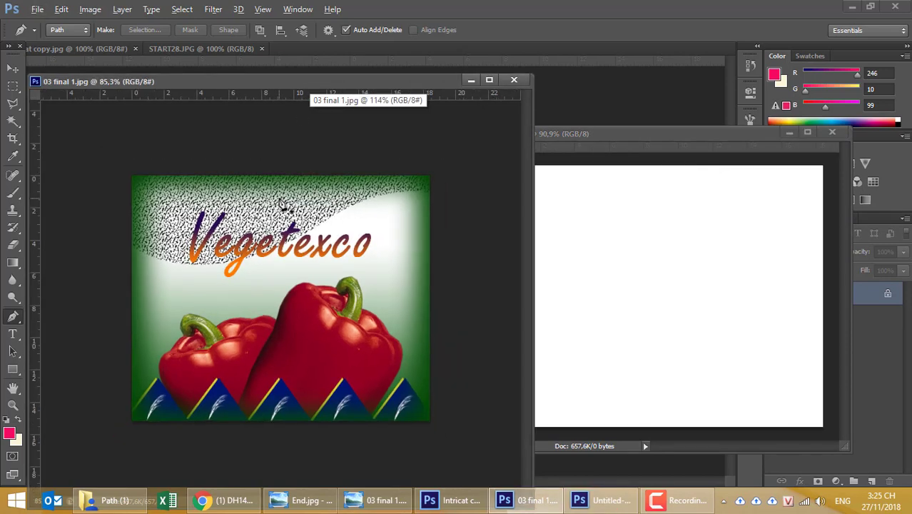
{"action": "left_click", "coordinate": [669, 132]}
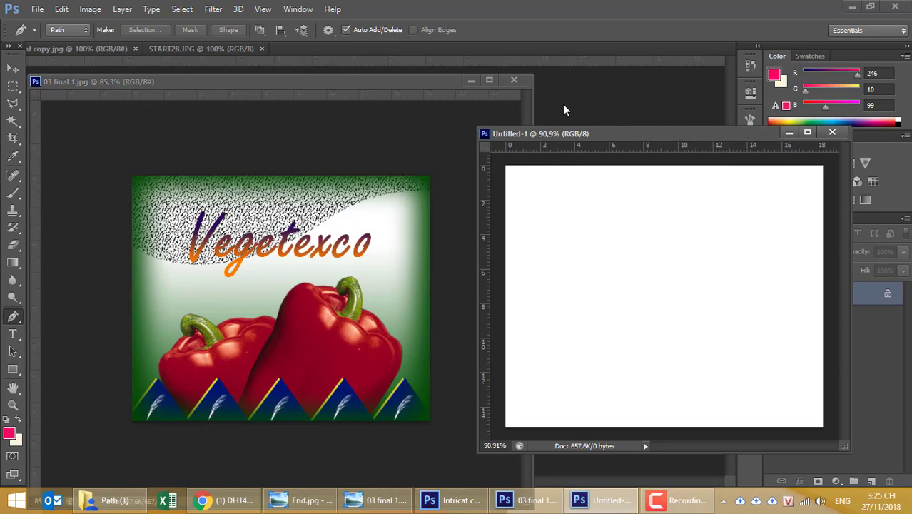
{"action": "left_click", "coordinate": [428, 80]}
{"action": "scroll", "coordinate": [413, 135], "scroll_direction": "up", "scroll_amount": 1, "text": "alt"}
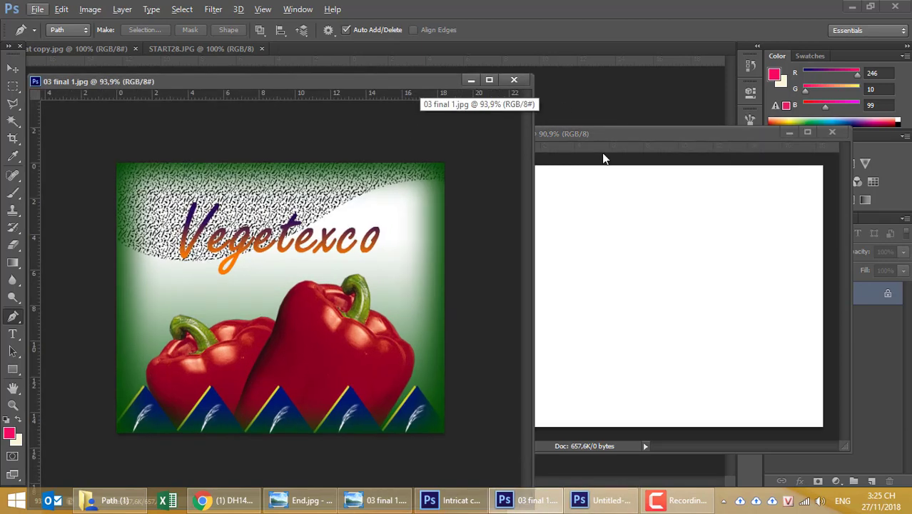
{"action": "left_click", "coordinate": [723, 137]}
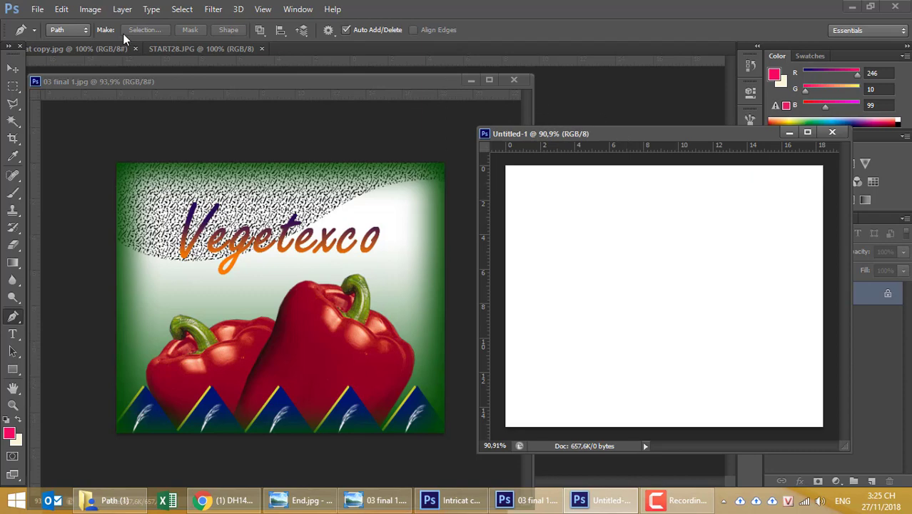
Switch to the pattern image, then START28.JPG, and minimize the poster window.
{"action": "left_click", "coordinate": [91, 47]}
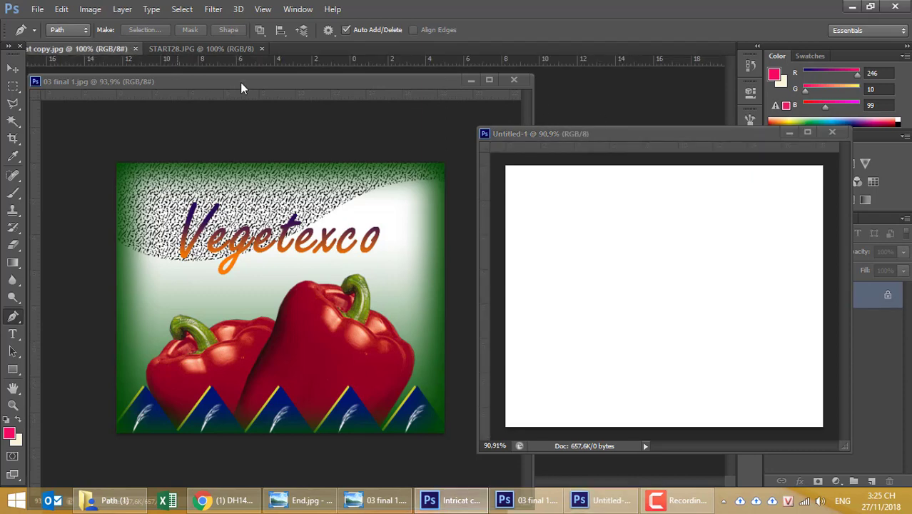
{"action": "left_click", "coordinate": [207, 52]}
{"action": "left_click", "coordinate": [465, 81]}
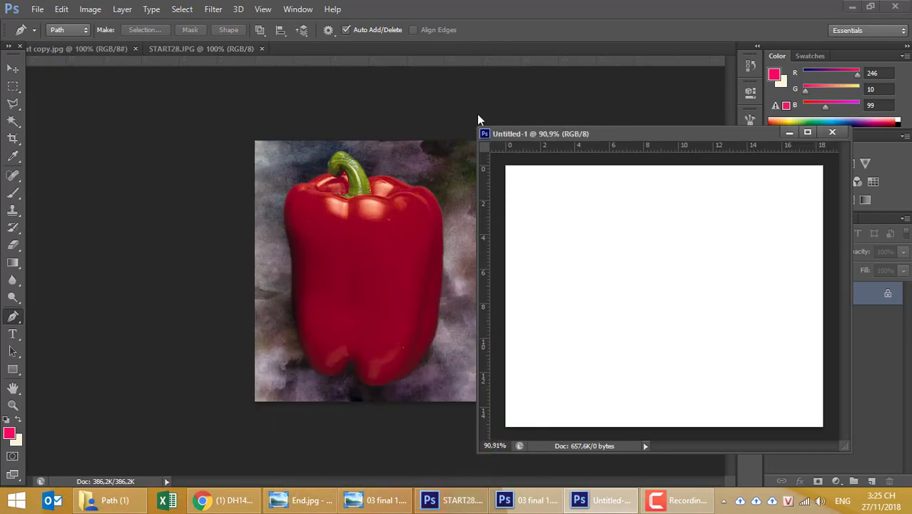
{"action": "left_click", "coordinate": [88, 48]}
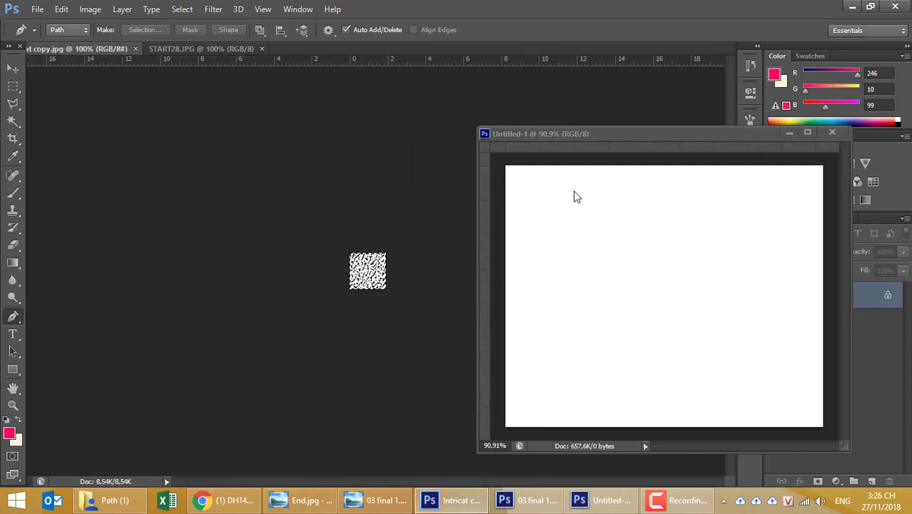
{"action": "left_click", "coordinate": [622, 134]}
{"action": "key", "text": "ctrl+v"}
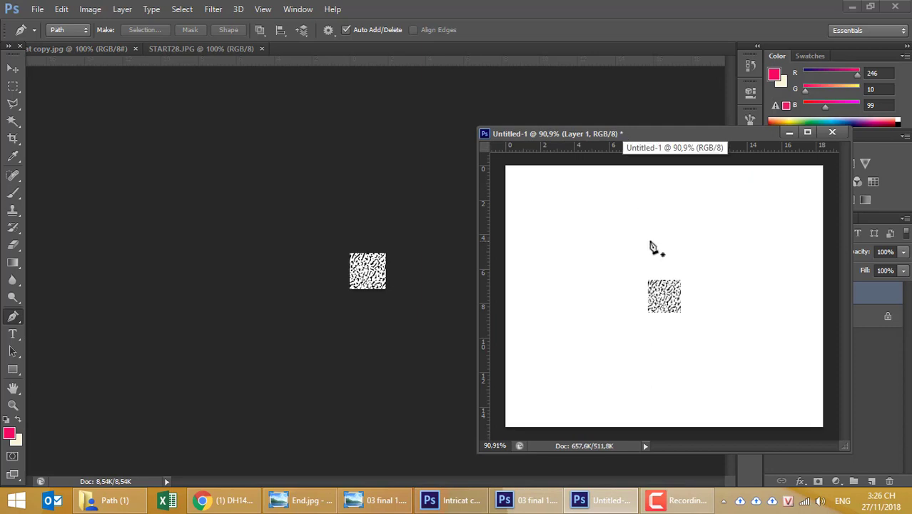
{"action": "key", "text": "v"}
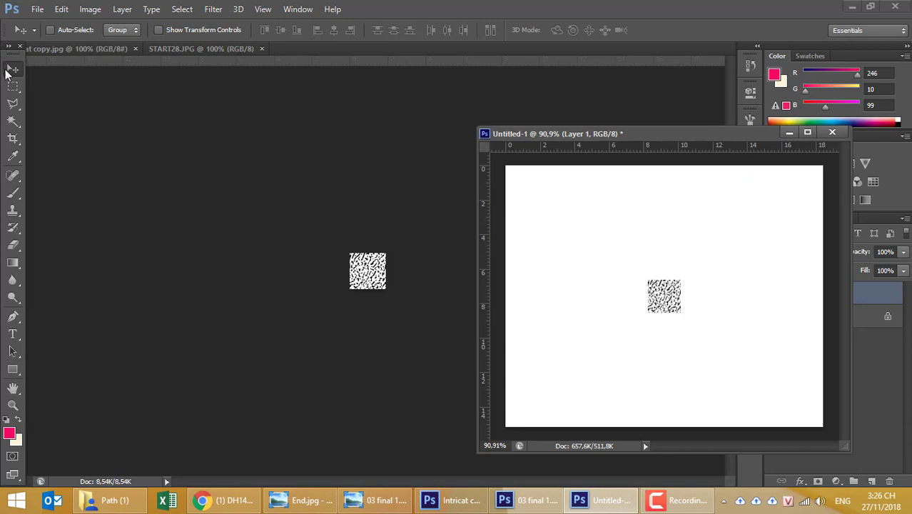
{"action": "mouse_move", "coordinate": [654, 283]}
{"action": "left_mouse_down"}
{"action": "mouse_move", "coordinate": [536, 203]}
{"action": "mouse_move", "coordinate": [524, 184]}
{"action": "left_mouse_up"}
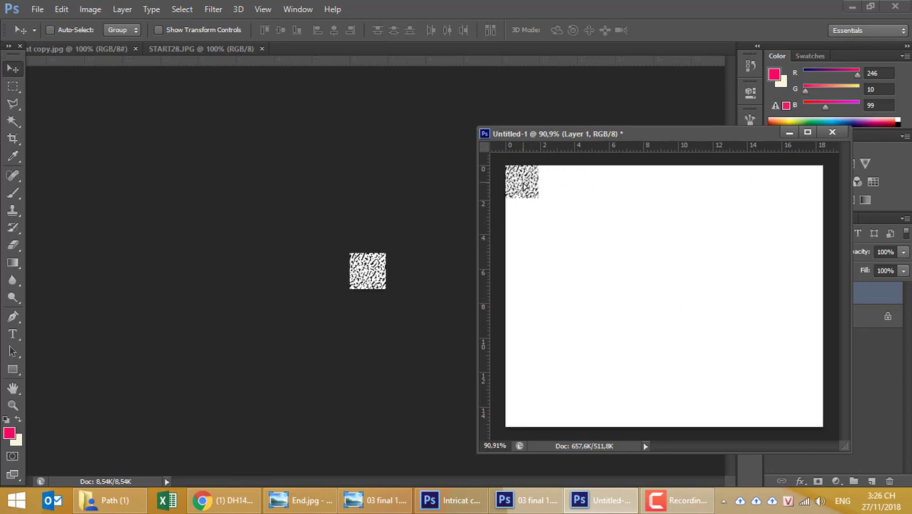
{"action": "key", "text": "ctrl+t"}
{"action": "mouse_move", "coordinate": [538, 198]}
{"action": "left_mouse_down"}
{"action": "mouse_move", "coordinate": [683, 261]}
{"action": "mouse_move", "coordinate": [896, 394]}
{"action": "mouse_move", "coordinate": [904, 409]}
{"action": "left_mouse_up"}
{"action": "key", "text": "Return"}
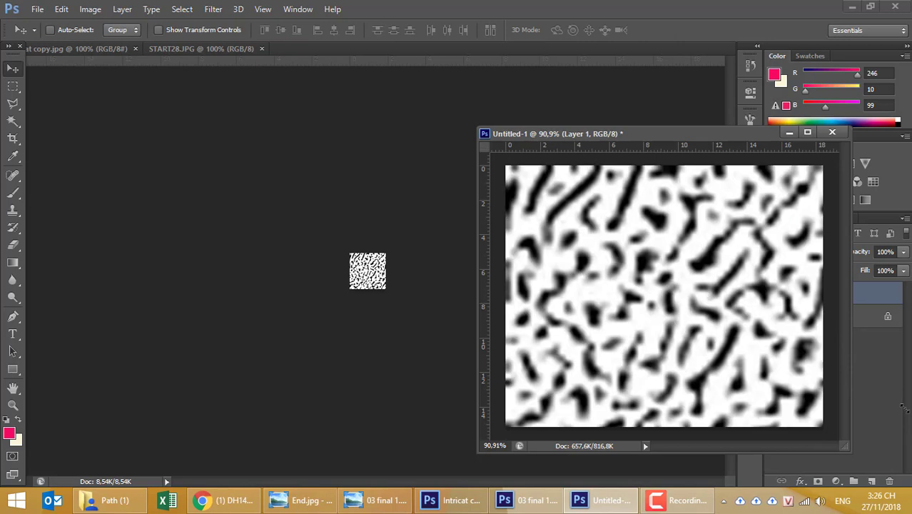
{"action": "key", "text": "ctrl+z"}
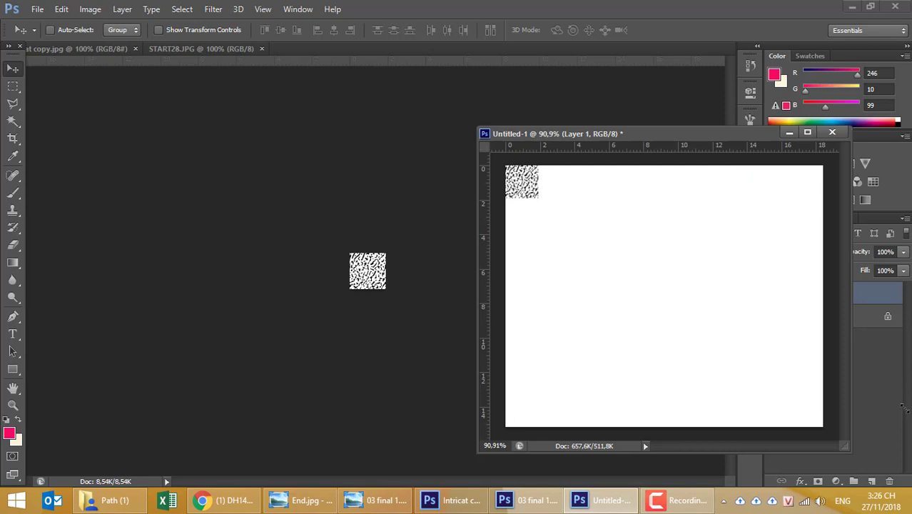
{"action": "left_click_drag", "start_coordinate": [537, 192], "coordinate": [659, 189]}
{"action": "left_click", "coordinate": [659, 190], "text": "alt"}
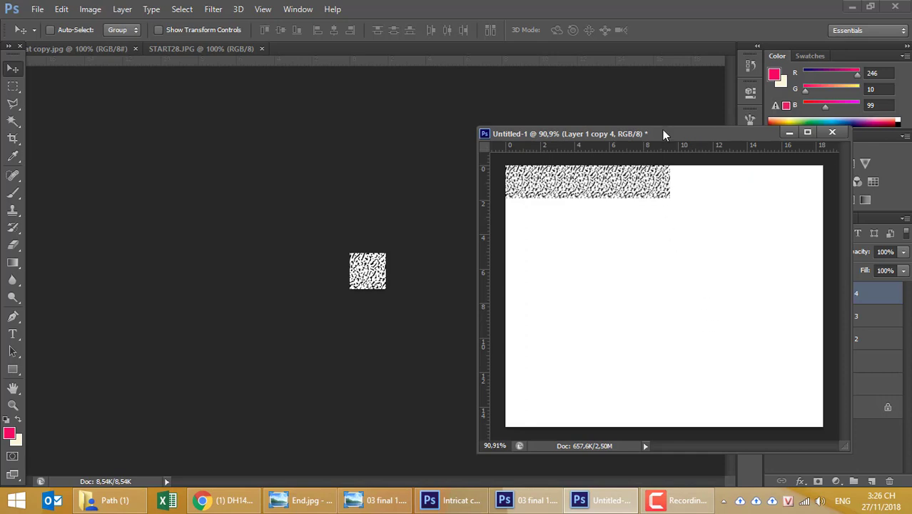
{"action": "left_click_drag", "start_coordinate": [661, 131], "coordinate": [519, 97]}
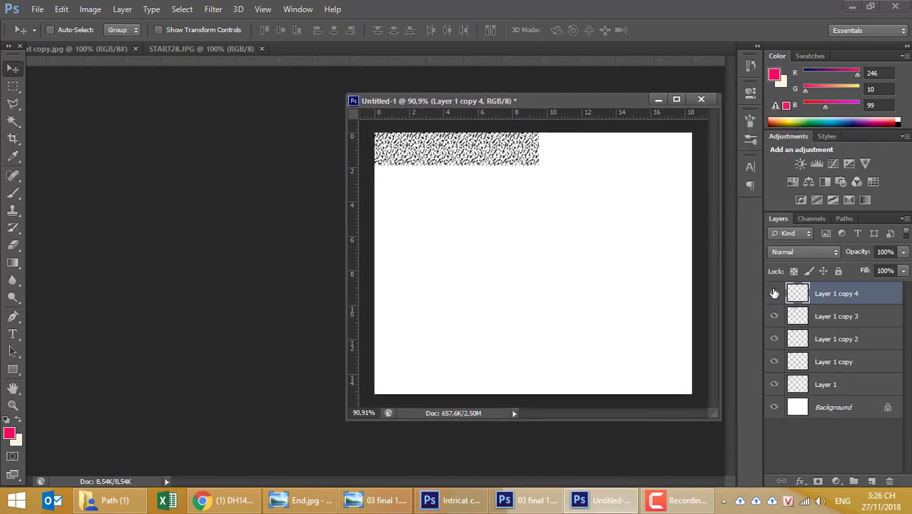
{"action": "left_click", "coordinate": [750, 66]}
{"action": "left_click", "coordinate": [653, 74]}
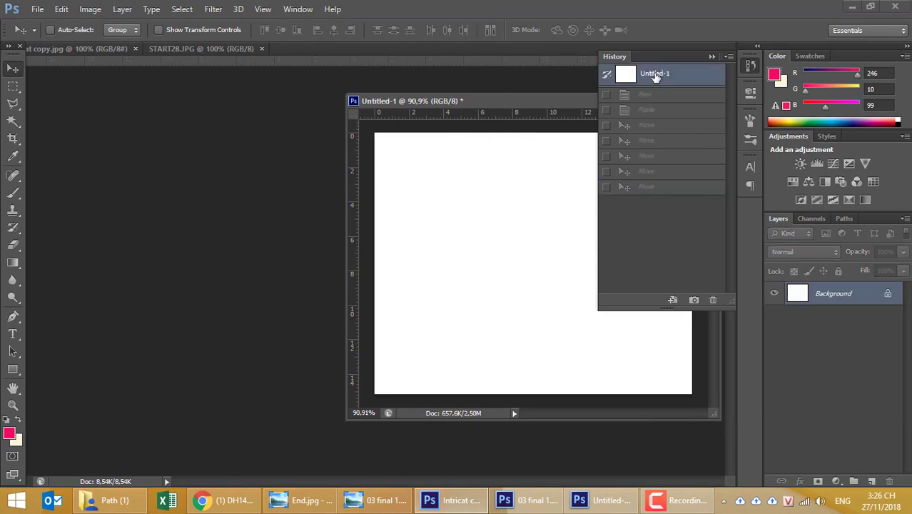
{"action": "left_click", "coordinate": [749, 67]}
Set the Paint Bucket tool's fill source to Pattern and browse the available patterns.
{"action": "left_click_drag", "start_coordinate": [627, 106], "coordinate": [776, 112]}
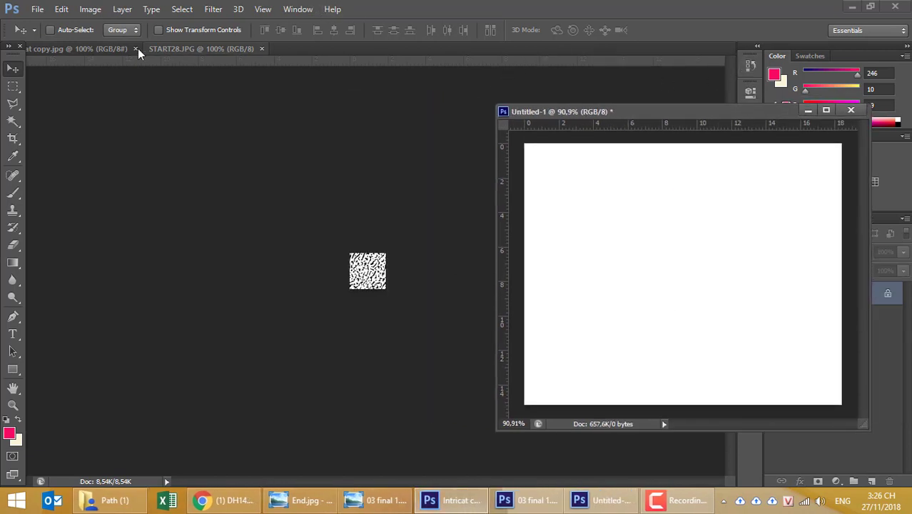
{"action": "left_click", "coordinate": [110, 46]}
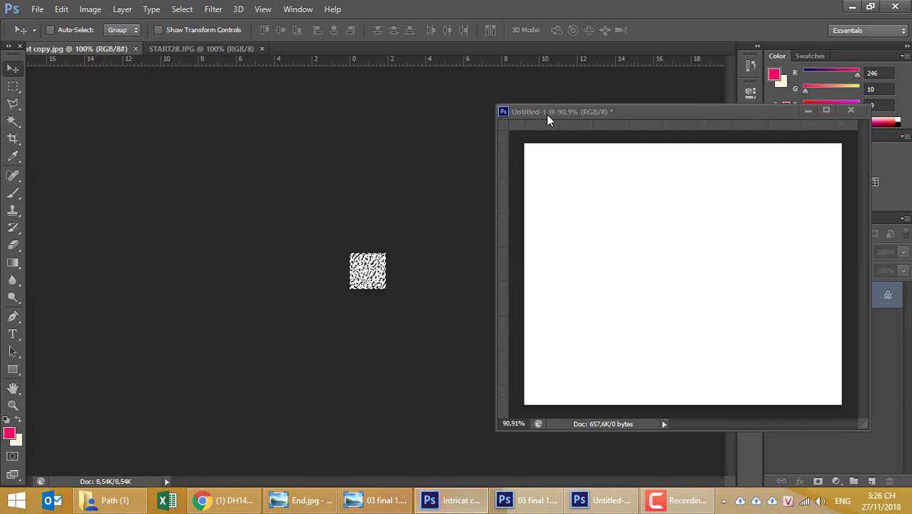
{"action": "left_click", "coordinate": [565, 112]}
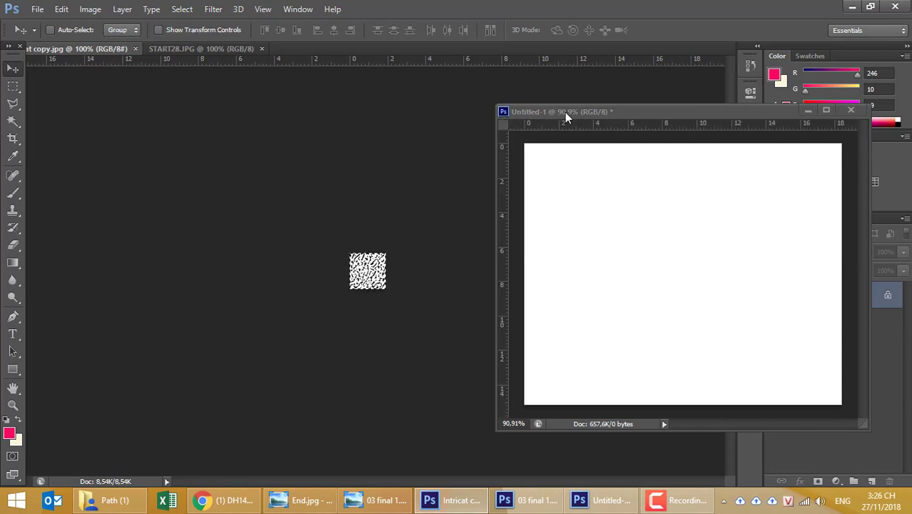
{"action": "left_click", "coordinate": [15, 264]}
{"action": "left_click", "coordinate": [51, 272]}
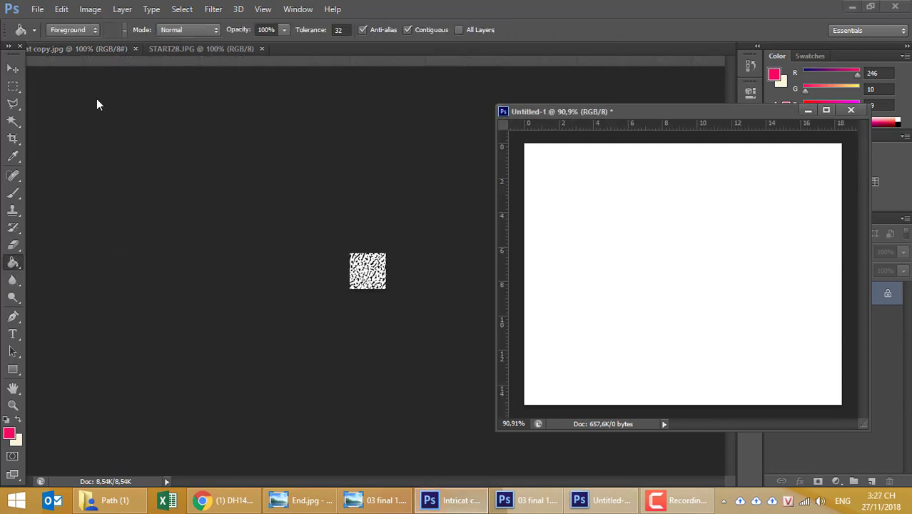
{"action": "left_click", "coordinate": [90, 30]}
{"action": "left_click", "coordinate": [72, 52]}
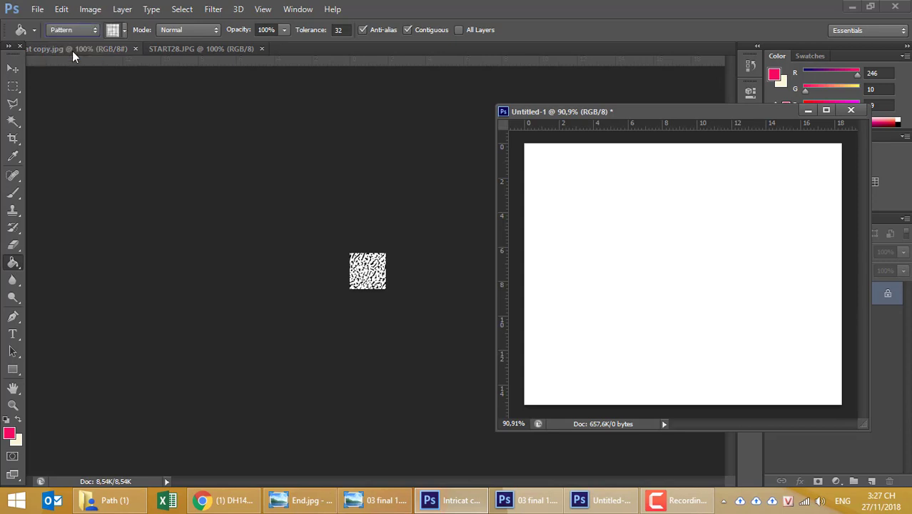
{"action": "left_click", "coordinate": [125, 30]}
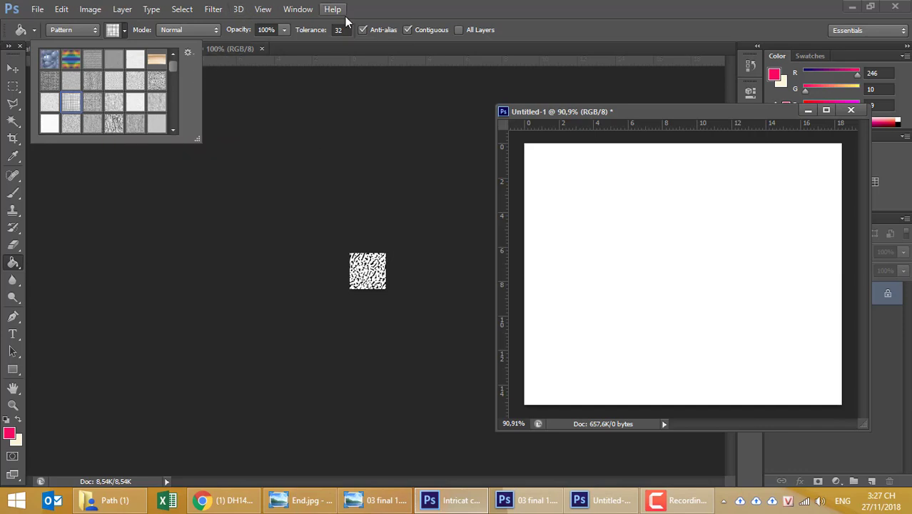
{"action": "left_click_drag", "start_coordinate": [171, 63], "coordinate": [178, 135]}
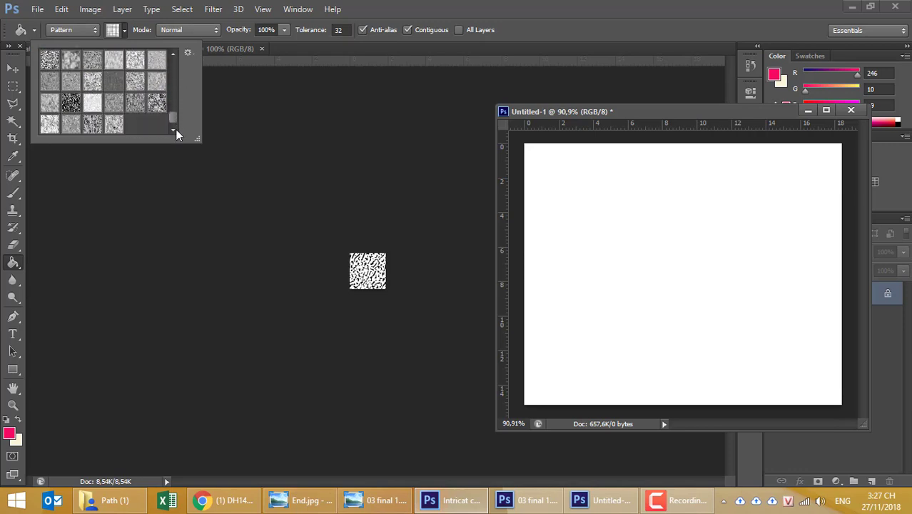
{"action": "left_click", "coordinate": [488, 5]}
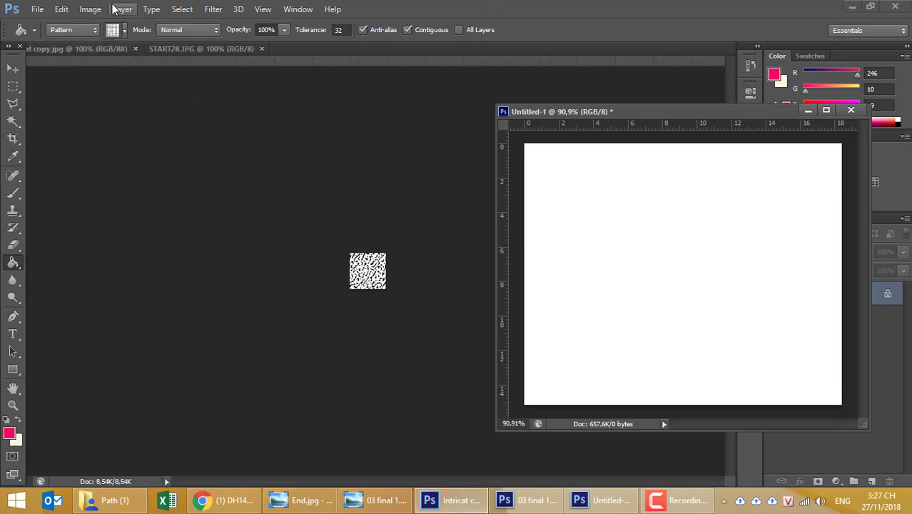
Define the scribble texture image as a pattern named 'Intricat copy.jpg'.
{"action": "left_click", "coordinate": [67, 10]}
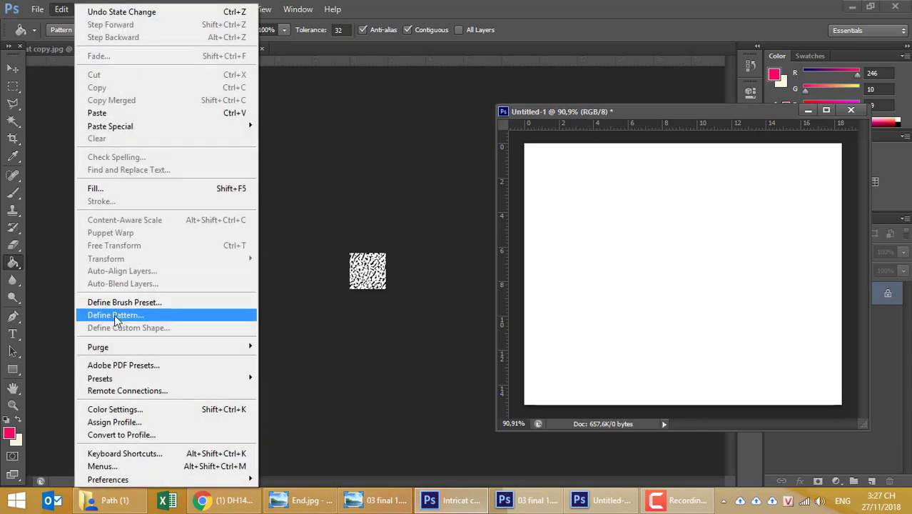
{"action": "left_click", "coordinate": [175, 316]}
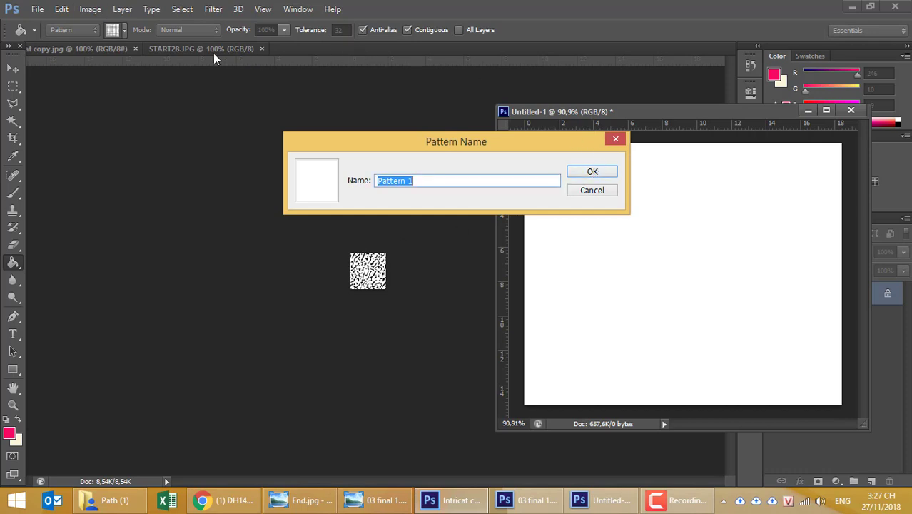
{"action": "left_click", "coordinate": [587, 193]}
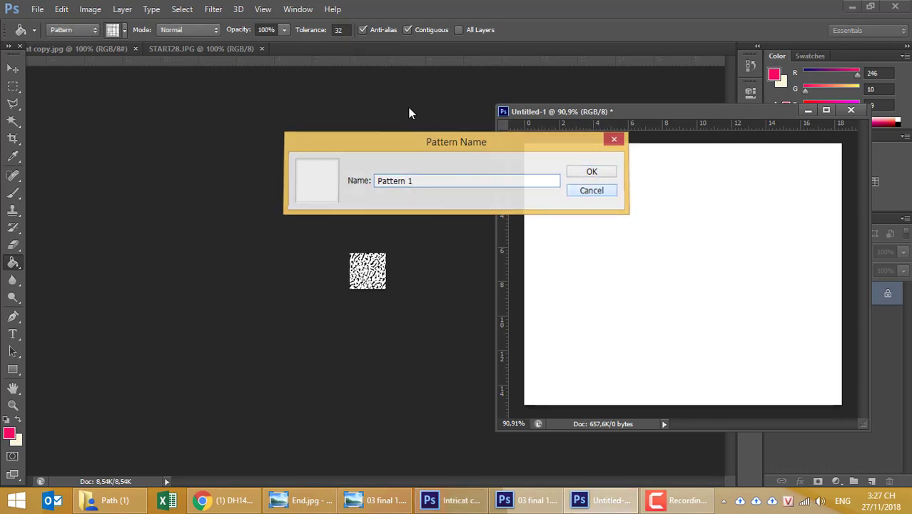
{"action": "left_click", "coordinate": [185, 44]}
{"action": "left_click", "coordinate": [106, 50]}
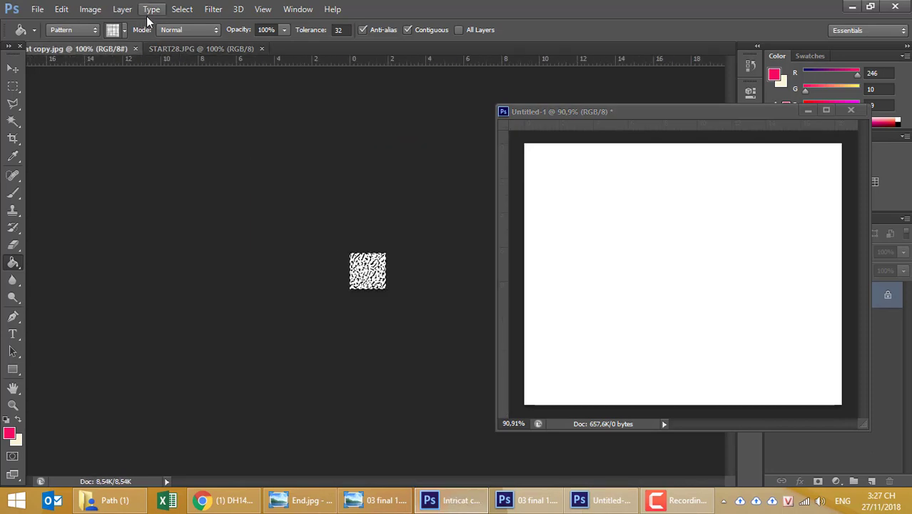
{"action": "left_click", "coordinate": [63, 10]}
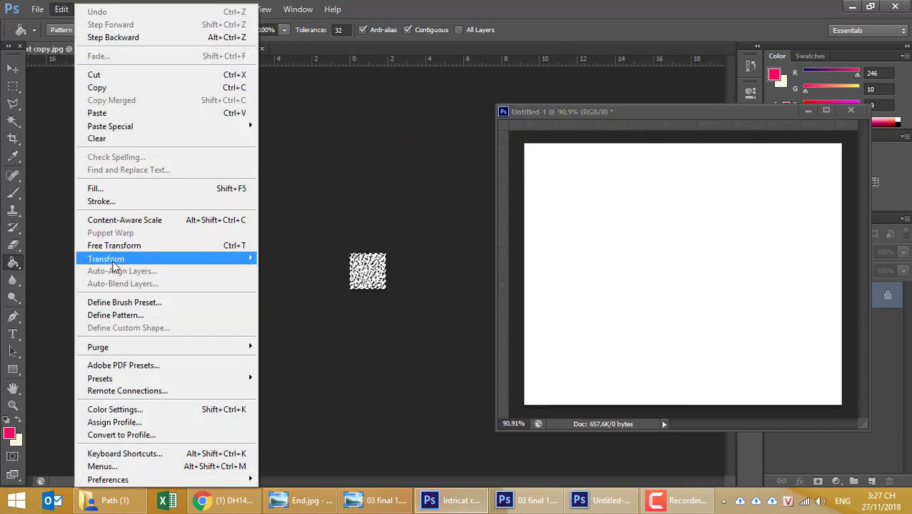
{"action": "left_click", "coordinate": [115, 315]}
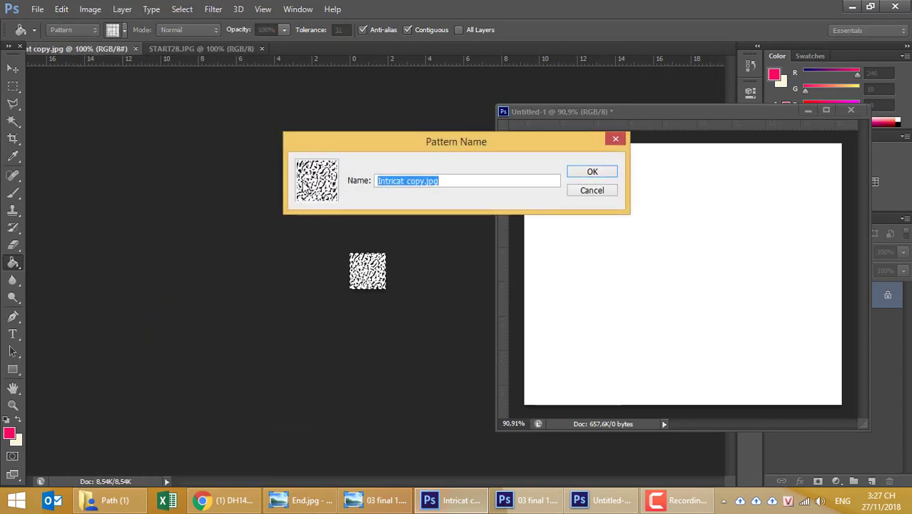
{"action": "left_click", "coordinate": [602, 175]}
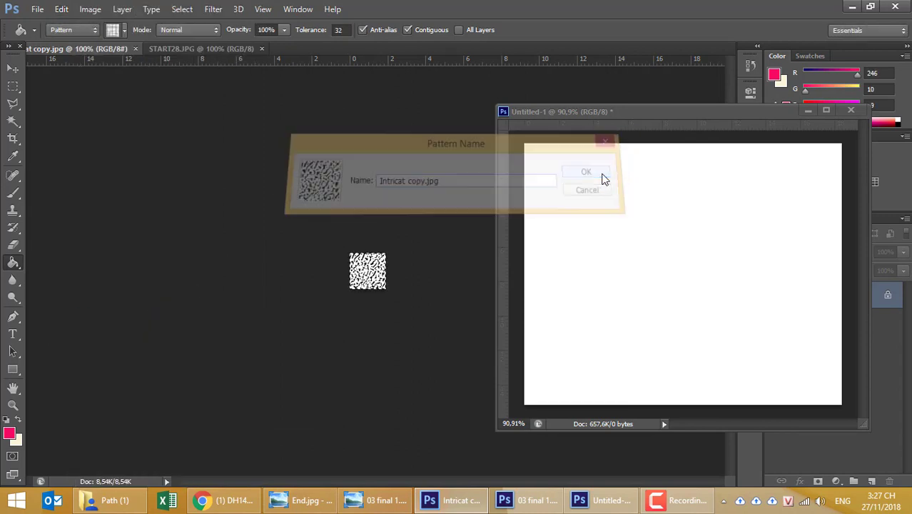
{"action": "left_click", "coordinate": [633, 111]}
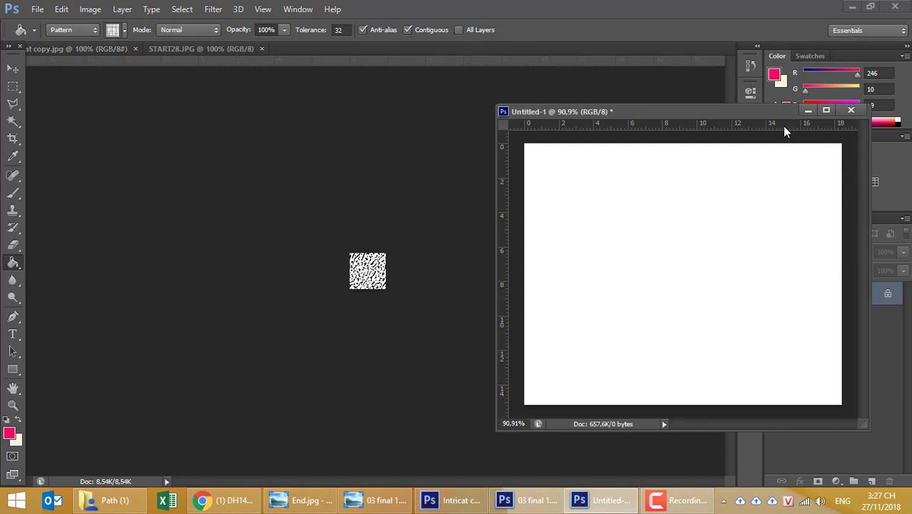
{"action": "left_click_drag", "start_coordinate": [768, 114], "coordinate": [587, 115]}
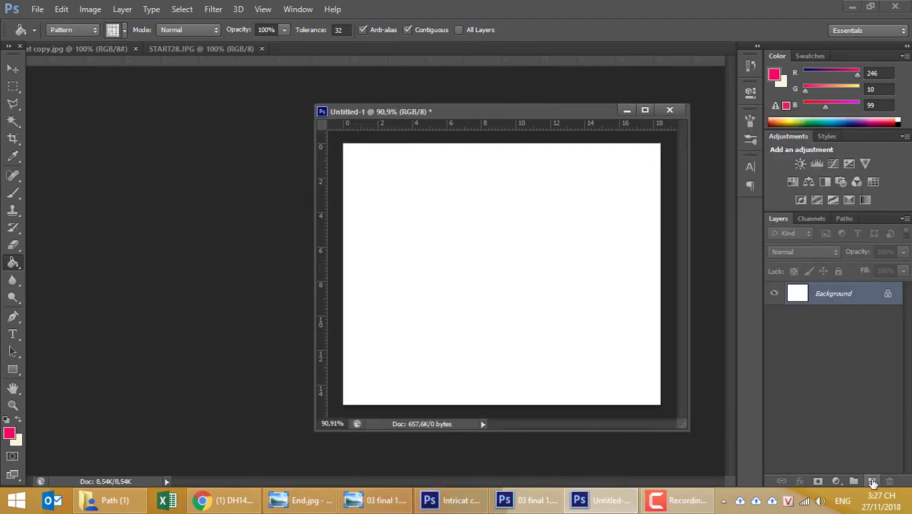
Add Layer 1 and paint-bucket fill it with the Intricat copy.jpg pattern.
{"action": "left_click", "coordinate": [873, 483]}
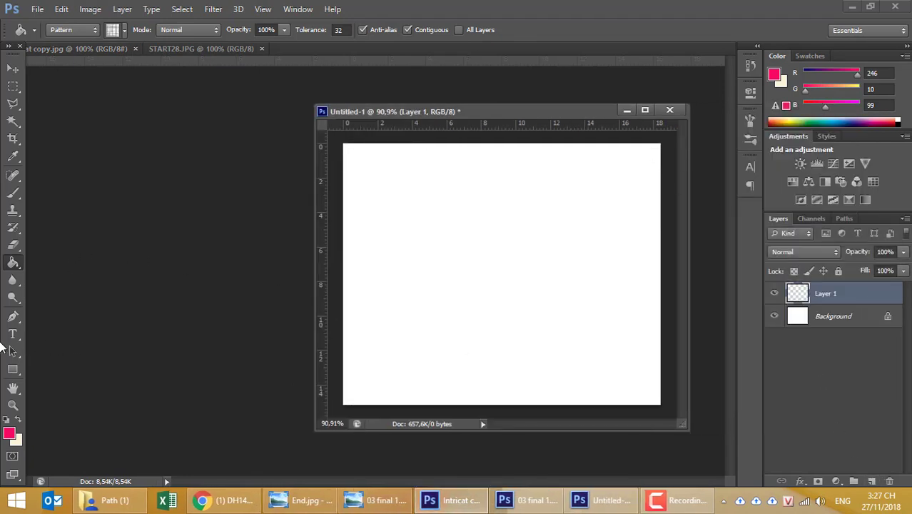
{"action": "left_click", "coordinate": [68, 29]}
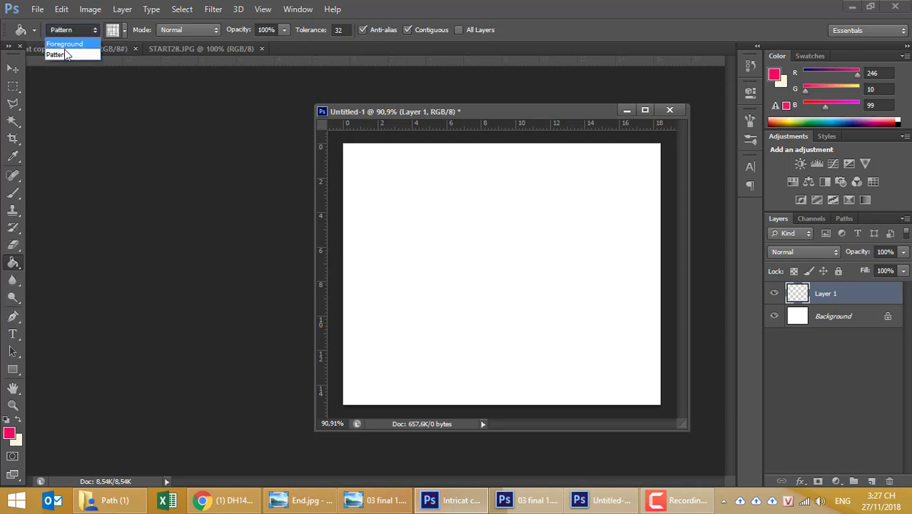
{"action": "left_click", "coordinate": [124, 29]}
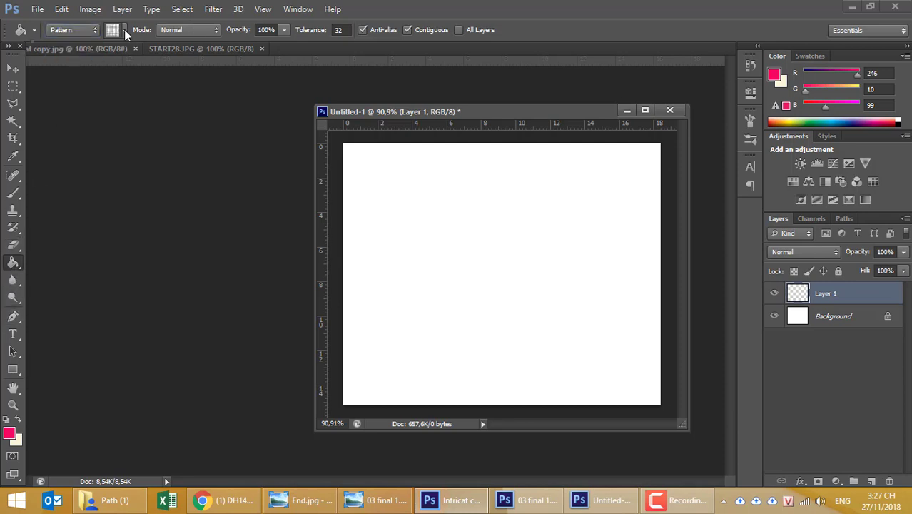
{"action": "left_click", "coordinate": [124, 29]}
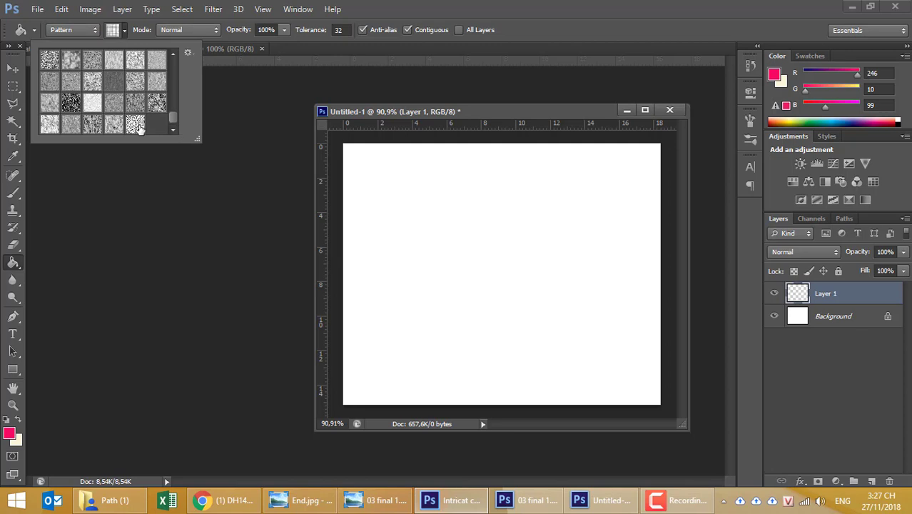
{"action": "left_click", "coordinate": [135, 125]}
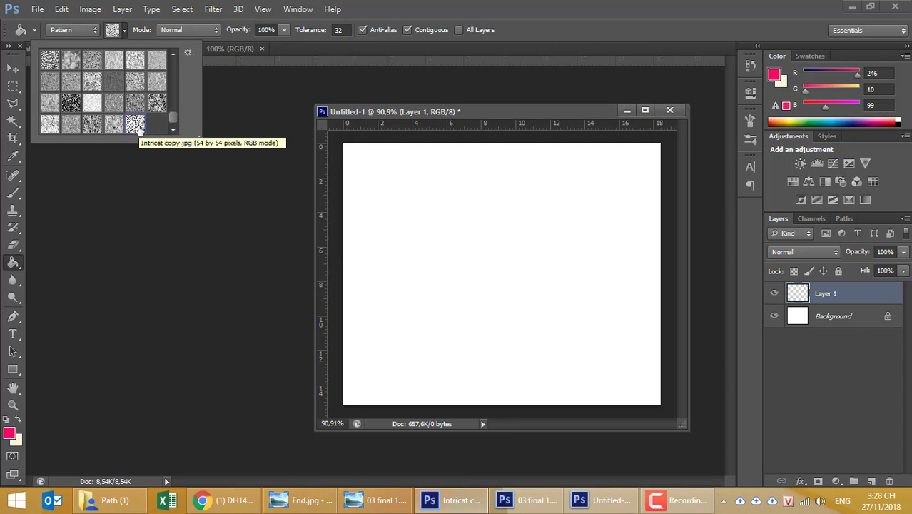
{"action": "left_click", "coordinate": [428, 173]}
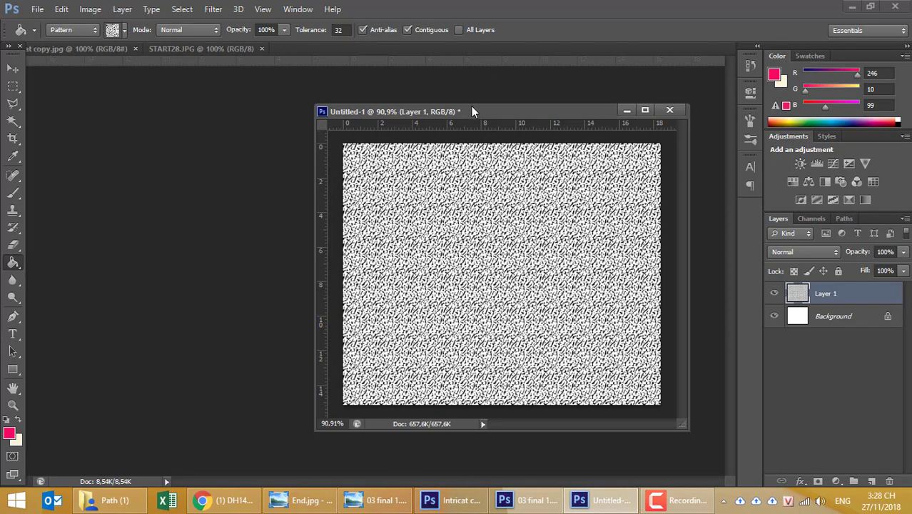
Bring 03 final 1.jpg forward from the Window menu and place Untitled-1 beside it.
{"action": "left_click", "coordinate": [297, 8]}
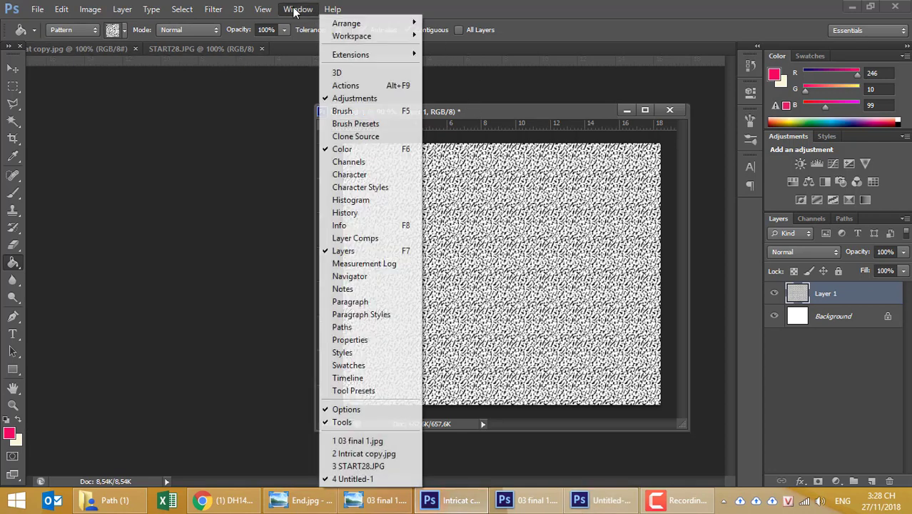
{"action": "left_click", "coordinate": [357, 441]}
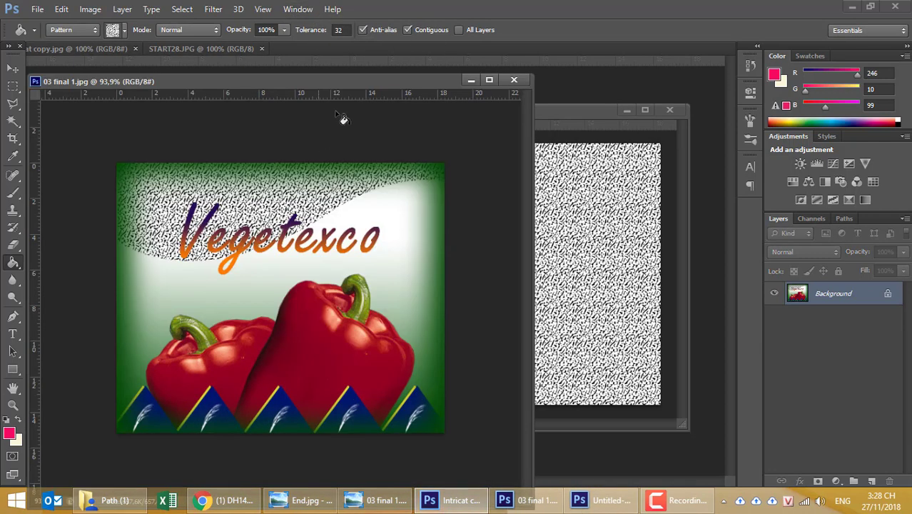
{"action": "left_click_drag", "start_coordinate": [567, 111], "coordinate": [721, 124]}
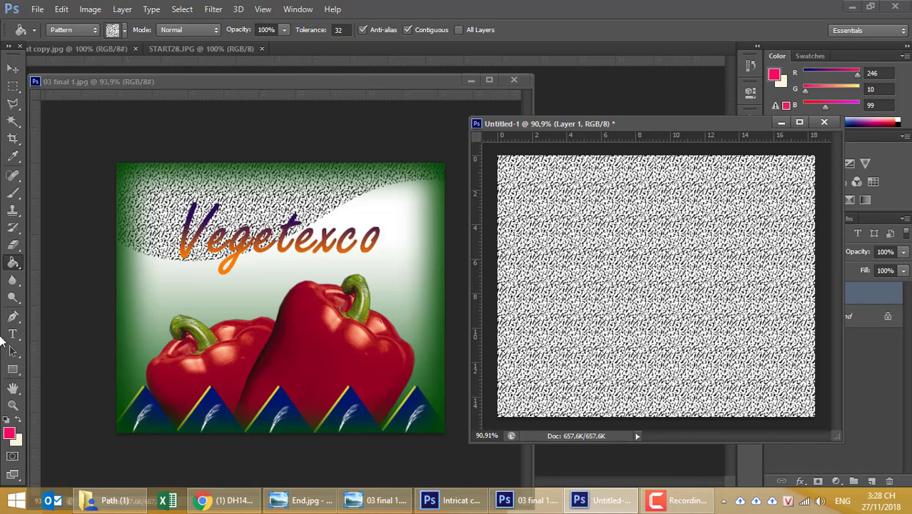
Hide Layer 1 and draw a wavy Pen path across the top of the canvas.
{"action": "left_click", "coordinate": [13, 318]}
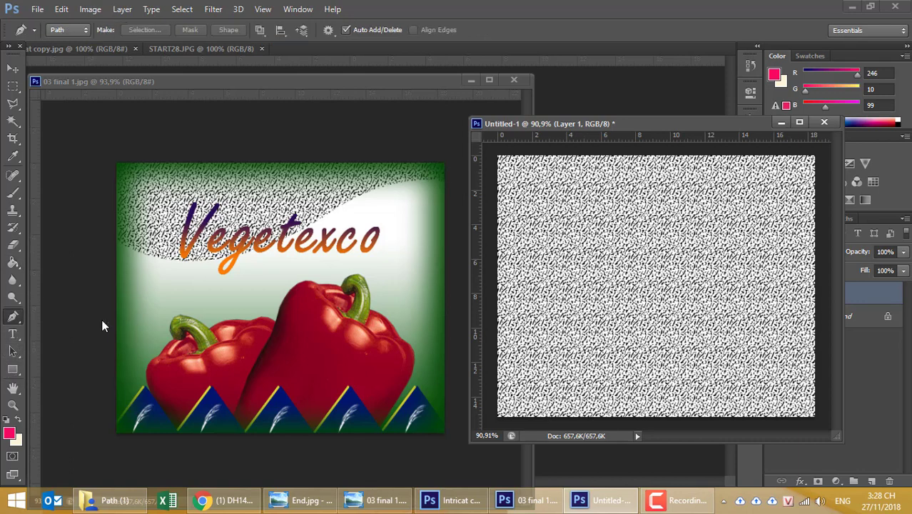
{"action": "left_click", "coordinate": [490, 205]}
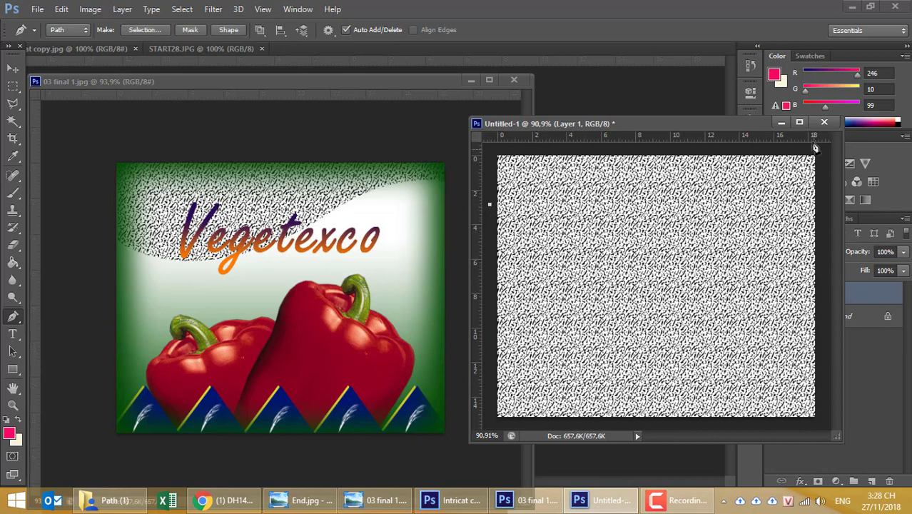
{"action": "mouse_move", "coordinate": [751, 129]}
{"action": "left_mouse_down"}
{"action": "mouse_move", "coordinate": [553, 128]}
{"action": "mouse_move", "coordinate": [721, 132]}
{"action": "left_mouse_up"}
{"action": "left_click", "coordinate": [775, 293]}
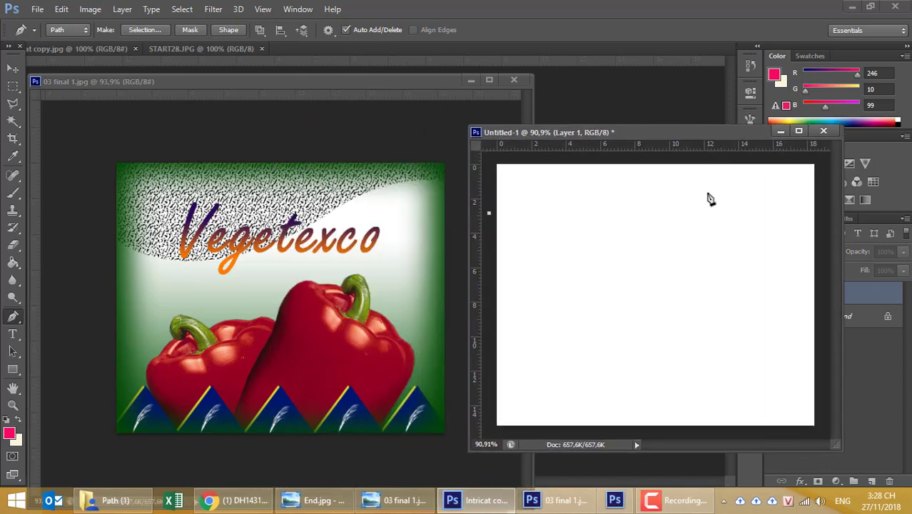
{"action": "left_click_drag", "start_coordinate": [677, 217], "coordinate": [709, 206]}
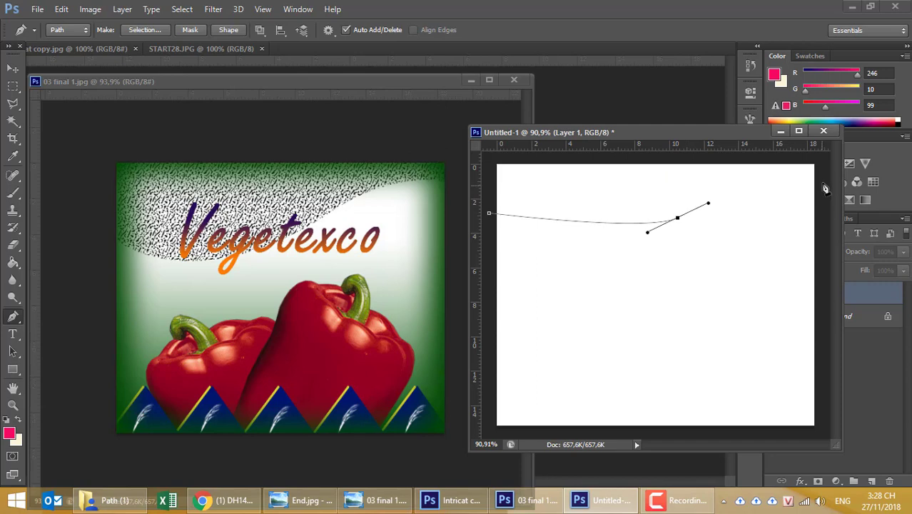
{"action": "left_click_drag", "start_coordinate": [825, 185], "coordinate": [864, 198]}
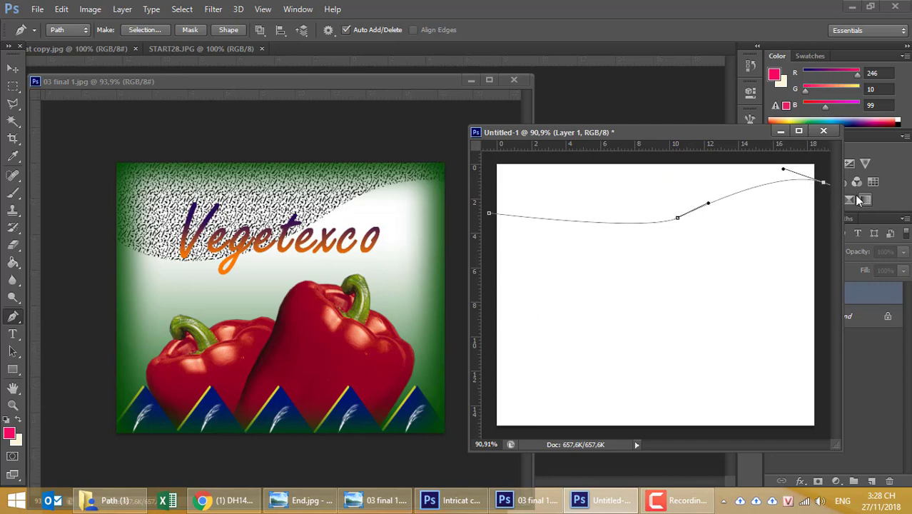
{"action": "left_click", "coordinate": [490, 216]}
{"action": "left_click_drag", "start_coordinate": [574, 225], "coordinate": [560, 242]}
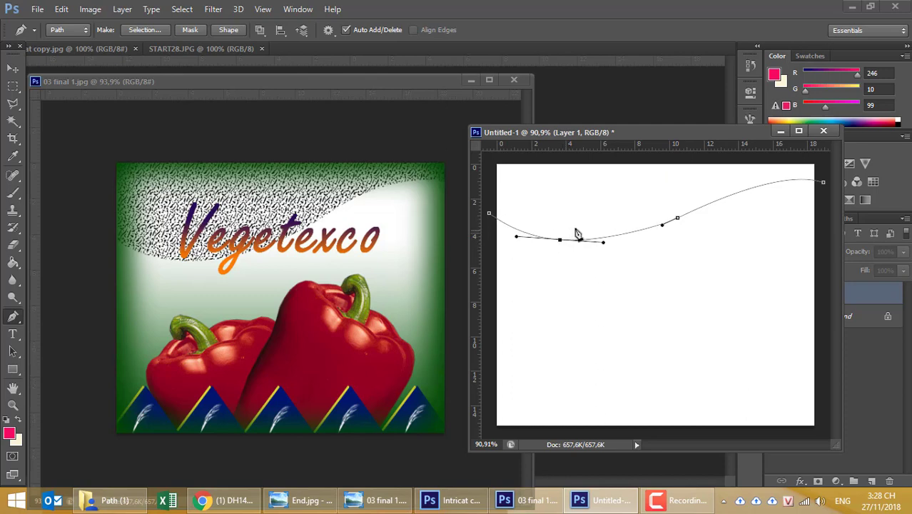
{"action": "left_click", "coordinate": [810, 179], "text": "ctrl"}
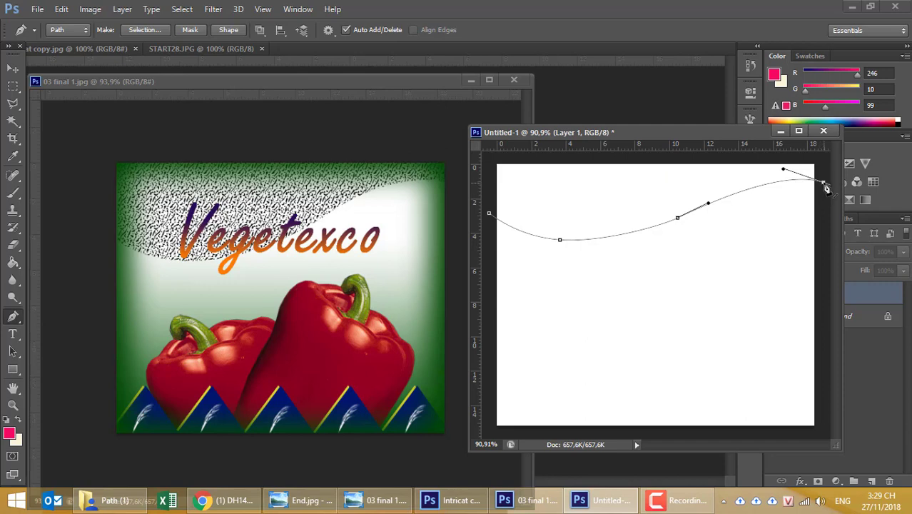
{"action": "left_click", "coordinate": [677, 219]}
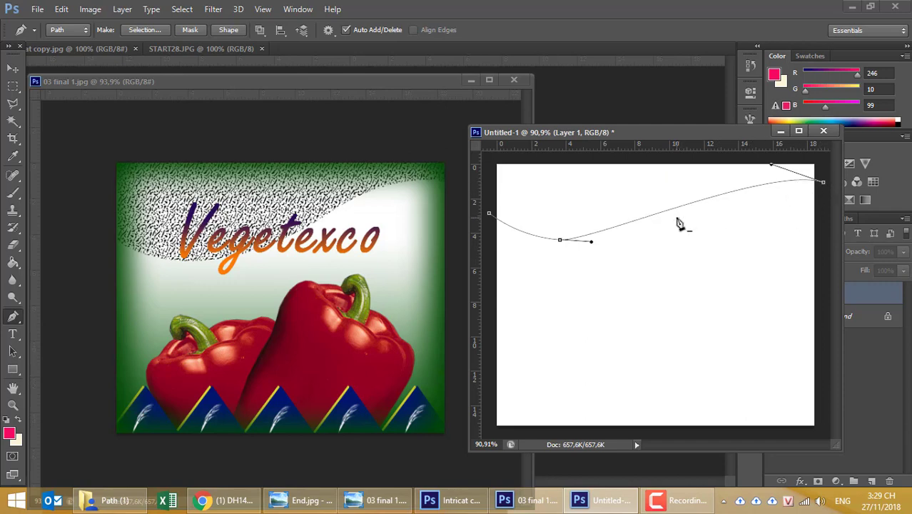
{"action": "left_click", "coordinate": [561, 240]}
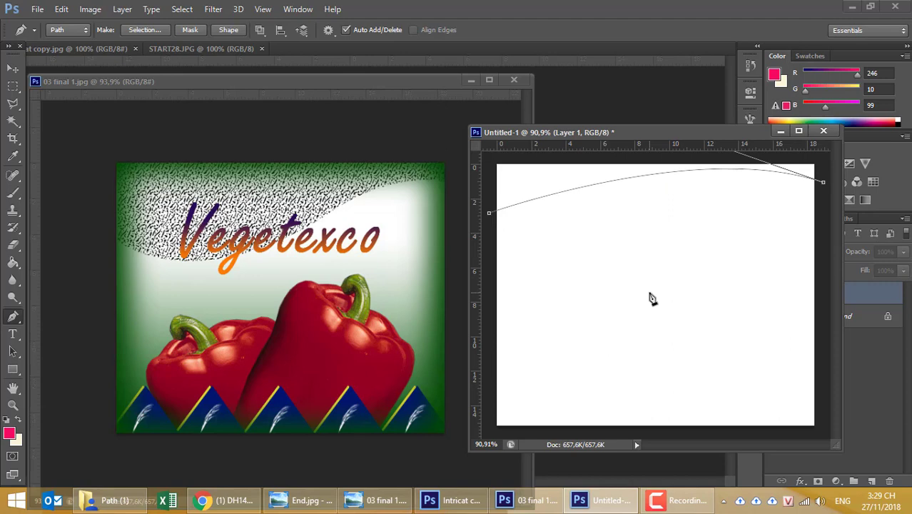
{"action": "key", "text": "ctrl+alt+z"}
{"action": "key", "text": "ctrl+alt+z"}
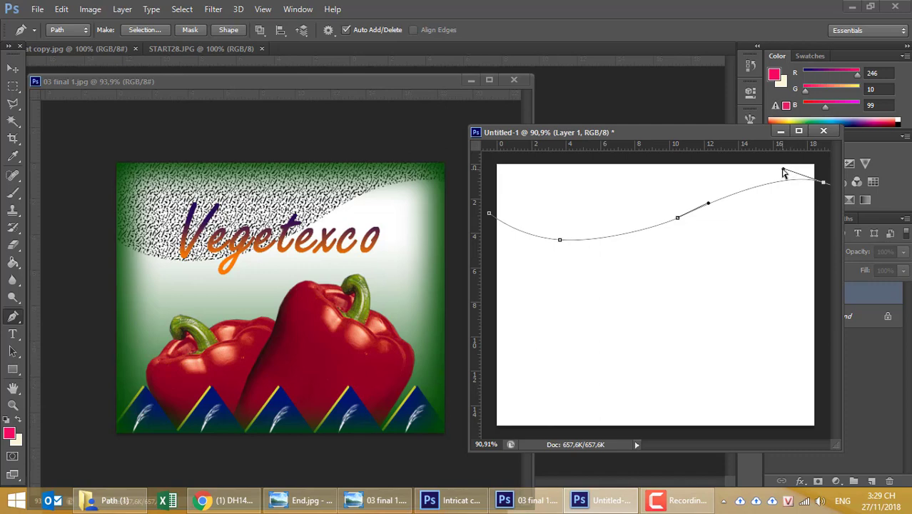
Refine the wave's right end, close the path via the top corners, and load it as a selection.
{"action": "left_click_drag", "start_coordinate": [783, 170], "coordinate": [780, 165]}
{"action": "left_click_drag", "start_coordinate": [824, 183], "coordinate": [824, 192]}
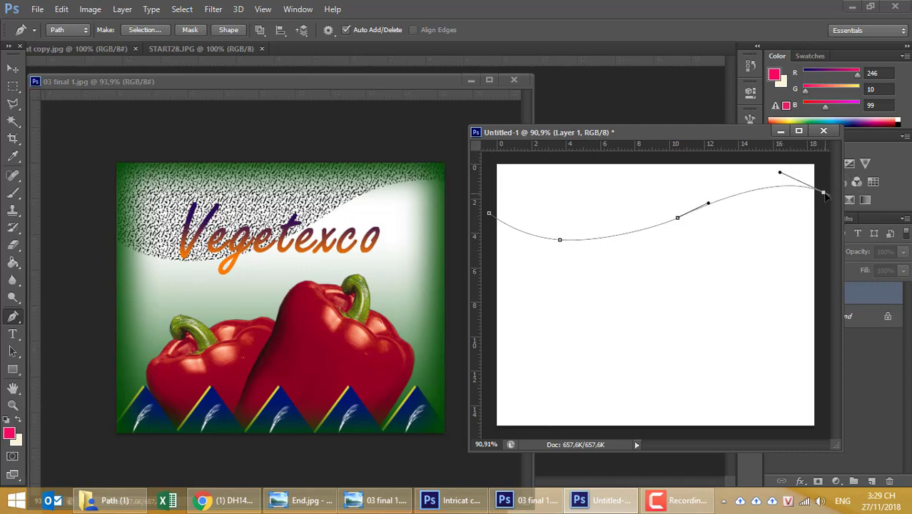
{"action": "left_click_drag", "start_coordinate": [781, 173], "coordinate": [778, 169]}
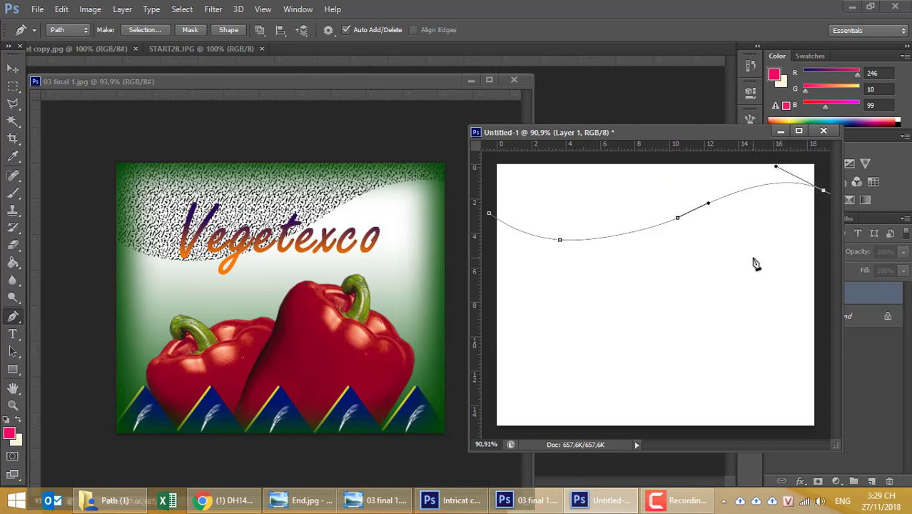
{"action": "left_click", "coordinate": [823, 158]}
{"action": "left_click", "coordinate": [489, 157]}
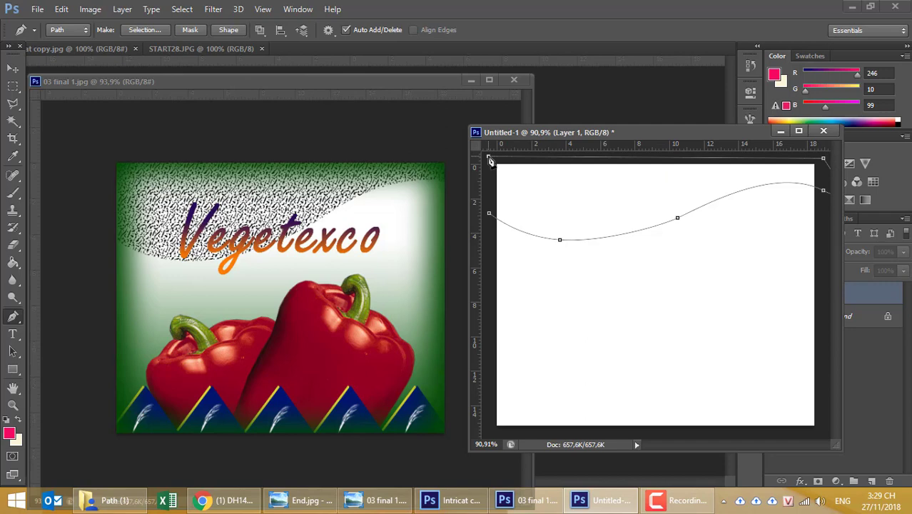
{"action": "left_click", "coordinate": [490, 214]}
{"action": "key", "text": "ctrl+Return"}
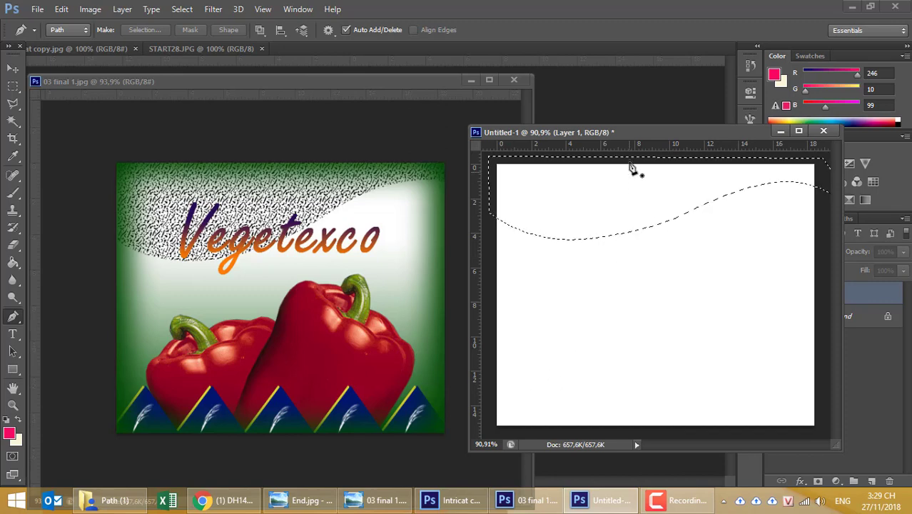
Show Layer 1 and add a layer mask confining the scribble pattern to the wavy band.
{"action": "left_click_drag", "start_coordinate": [624, 133], "coordinate": [430, 121]}
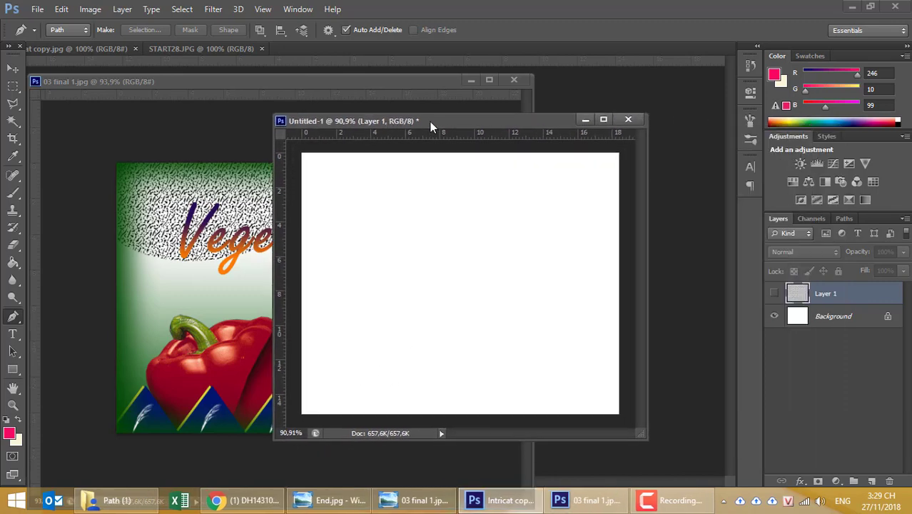
{"action": "left_click", "coordinate": [774, 293]}
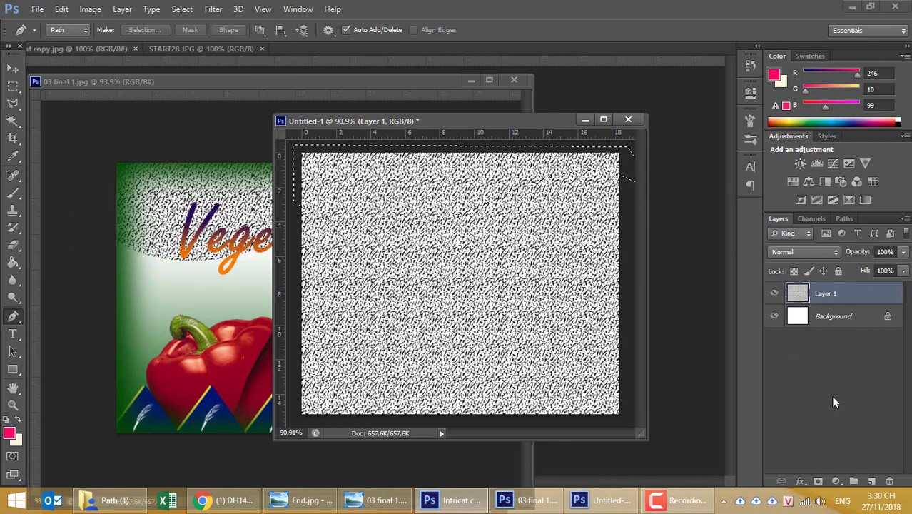
{"action": "left_click", "coordinate": [818, 482]}
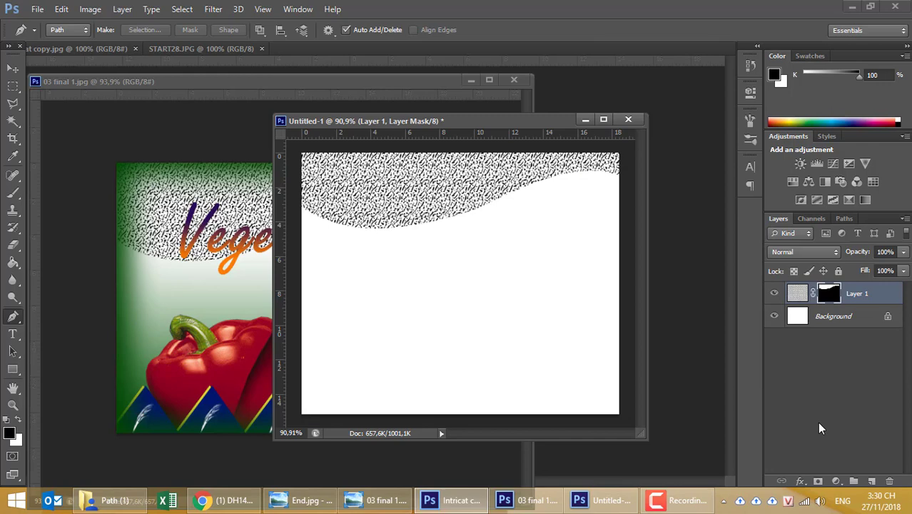
{"action": "mouse_move", "coordinate": [492, 121]}
{"action": "left_mouse_down"}
{"action": "mouse_move", "coordinate": [696, 130]}
{"action": "mouse_move", "coordinate": [689, 128]}
{"action": "left_mouse_up"}
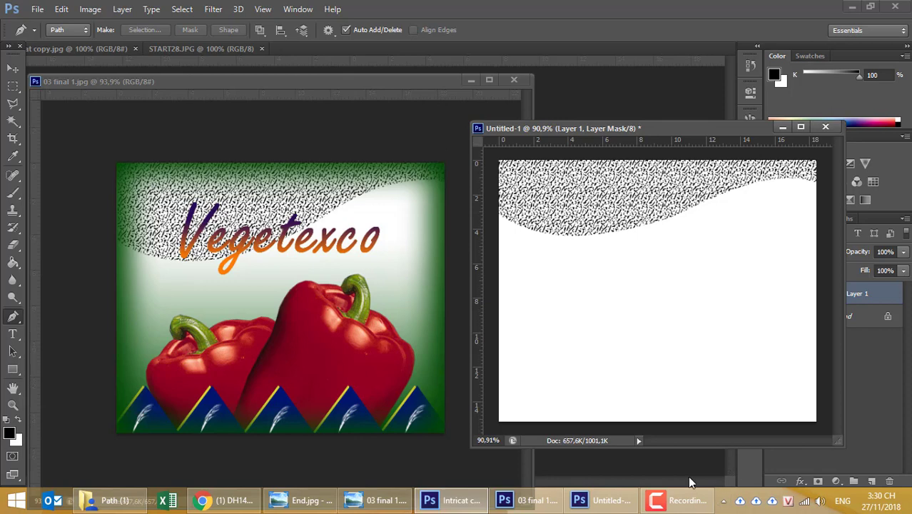
Sample the poster's green edge, add a new layer, and undo an unwanted pink fill.
{"action": "left_click", "coordinate": [10, 433]}
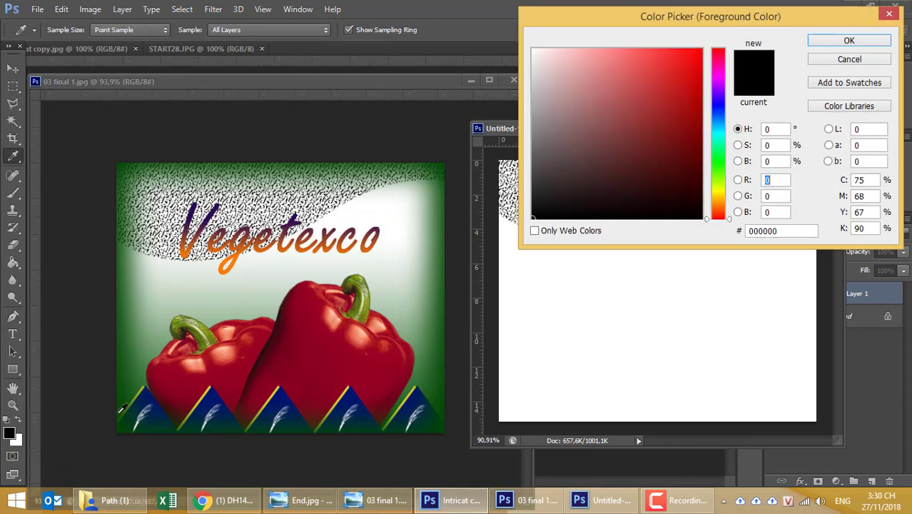
{"action": "left_click", "coordinate": [125, 375]}
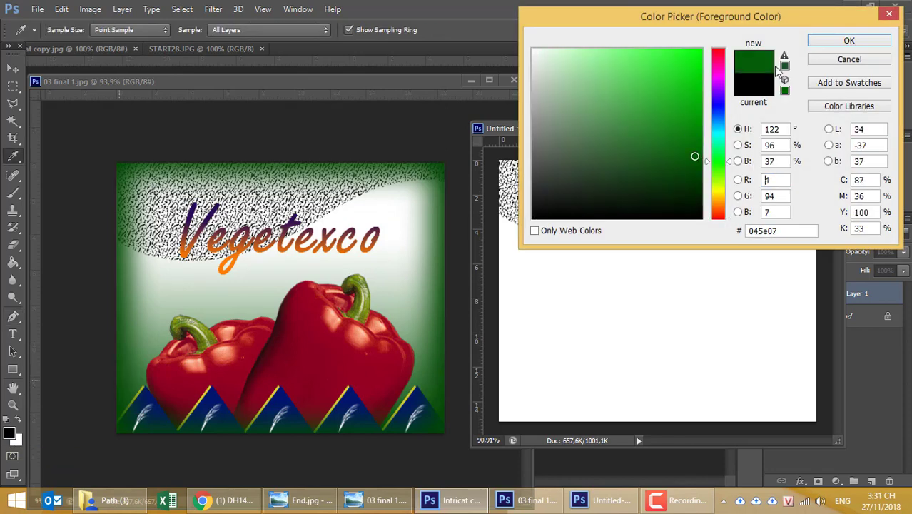
{"action": "left_click", "coordinate": [832, 42]}
{"action": "left_click_drag", "start_coordinate": [703, 139], "coordinate": [472, 132]}
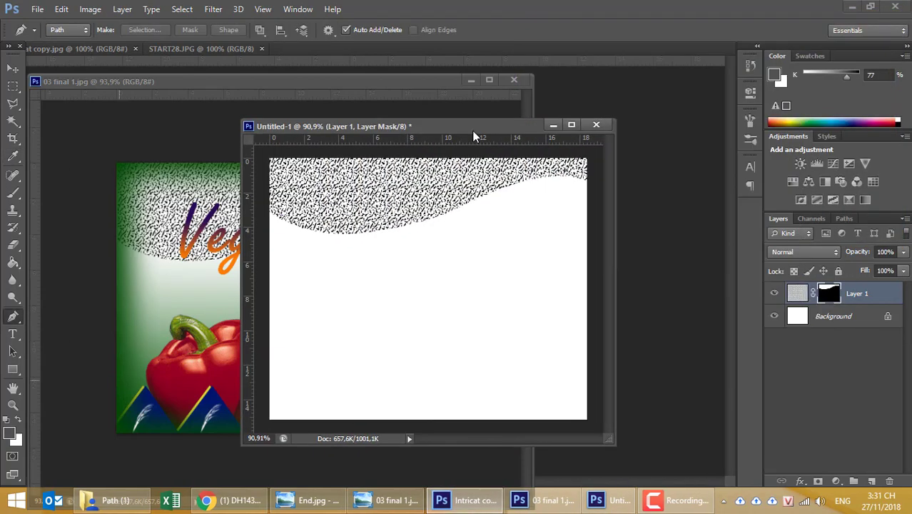
{"action": "left_click", "coordinate": [872, 481]}
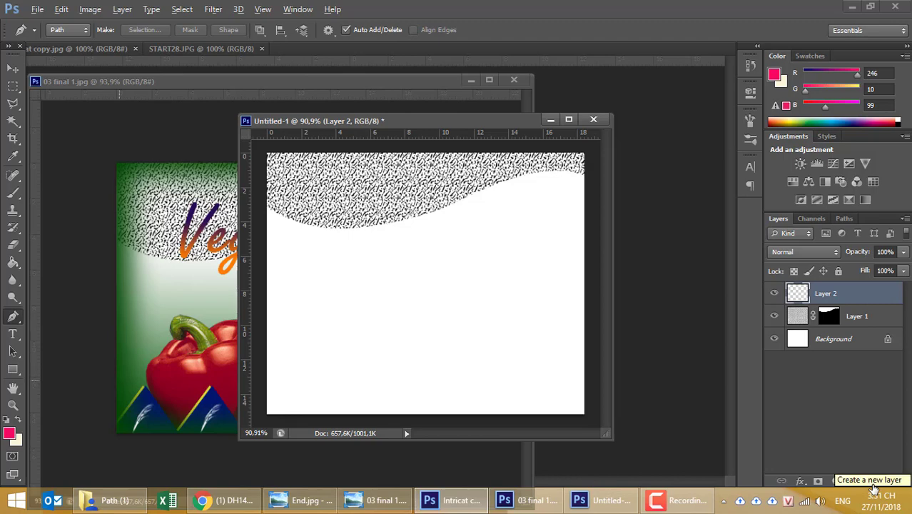
{"action": "key", "text": "alt+BackSpace"}
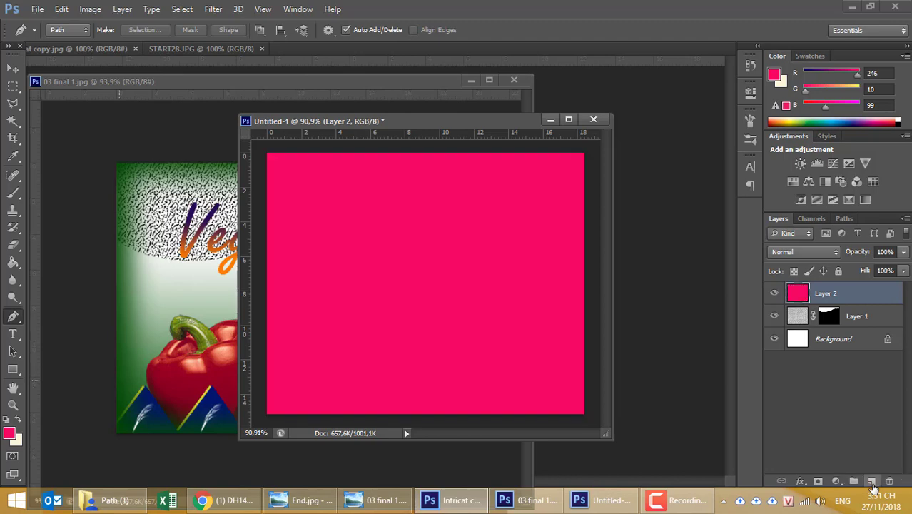
{"action": "key", "text": "ctrl+z"}
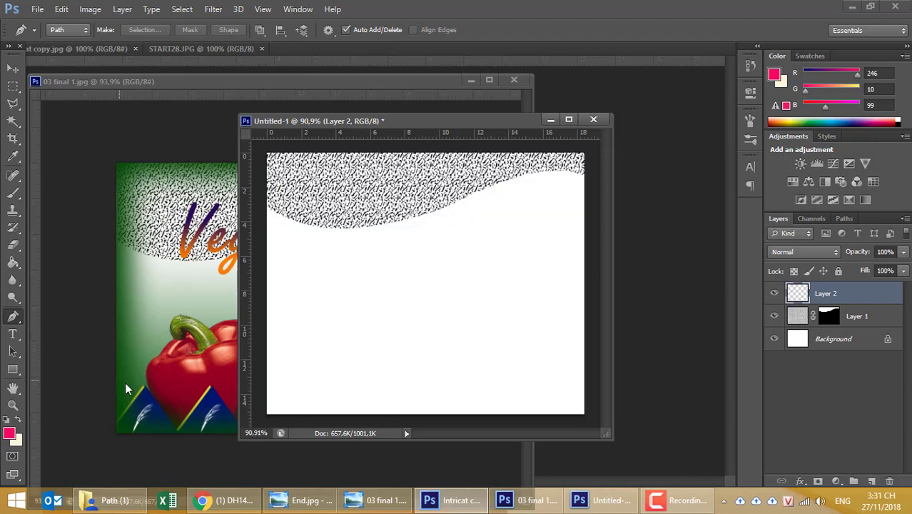
Resample the border as dark green (R5 G79 B7) and fill Layer 2 with it.
{"action": "left_click", "coordinate": [126, 389]}
{"action": "left_click", "coordinate": [121, 389]}
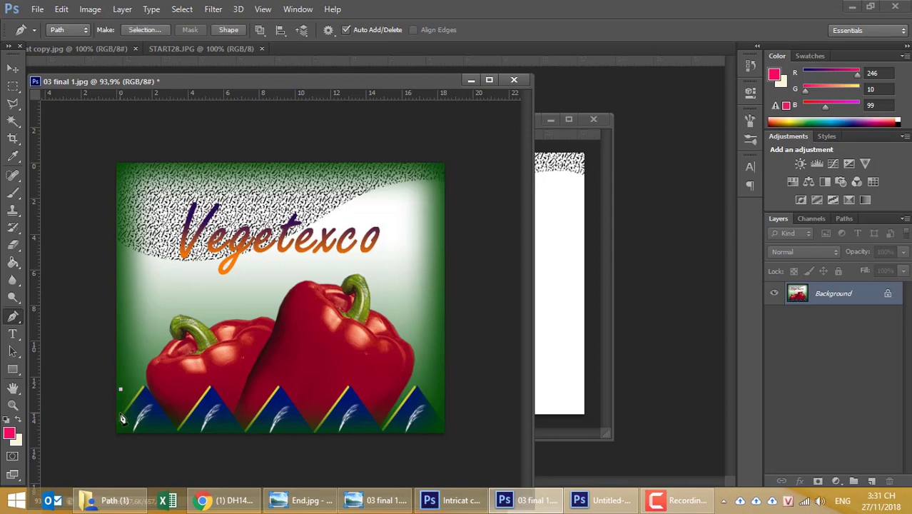
{"action": "left_click", "coordinate": [13, 192]}
{"action": "left_click", "coordinate": [13, 157]}
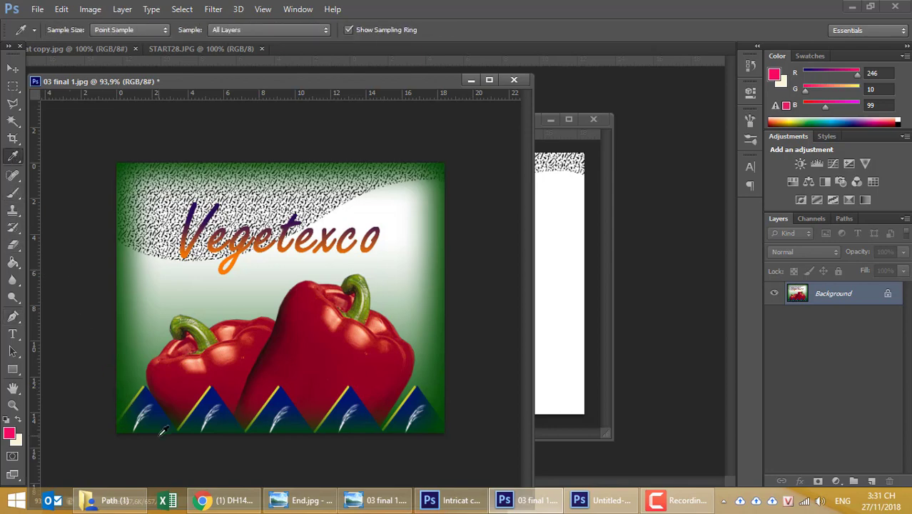
{"action": "left_click", "coordinate": [120, 389]}
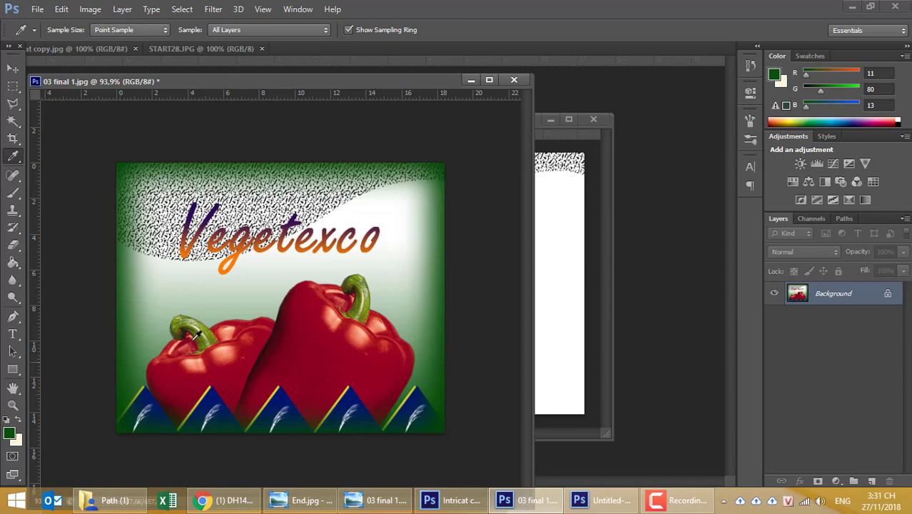
{"action": "left_click", "coordinate": [8, 436]}
{"action": "left_click", "coordinate": [692, 165]}
{"action": "type", "text": "5"}
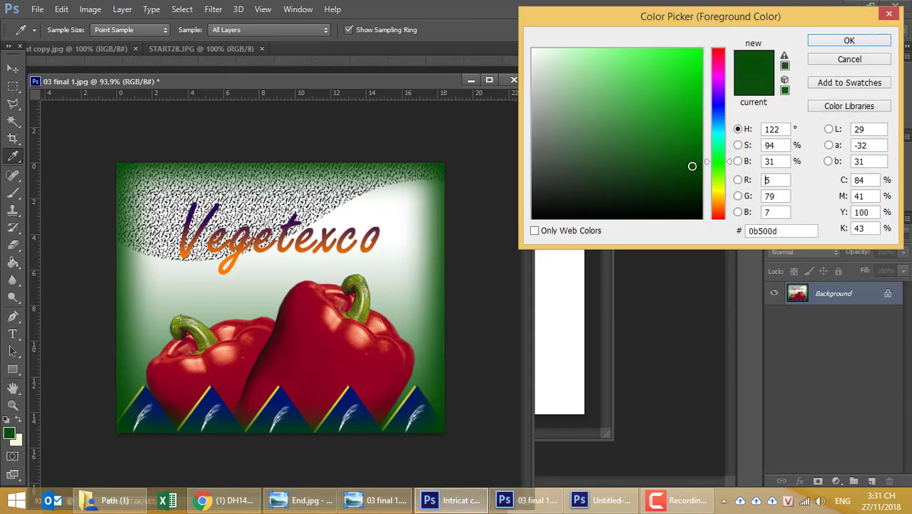
{"action": "left_click", "coordinate": [820, 41]}
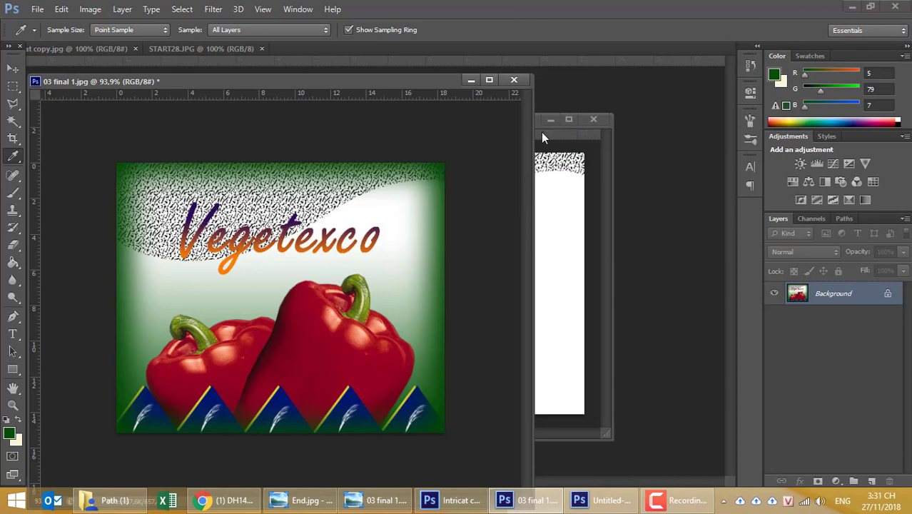
{"action": "left_click", "coordinate": [610, 207]}
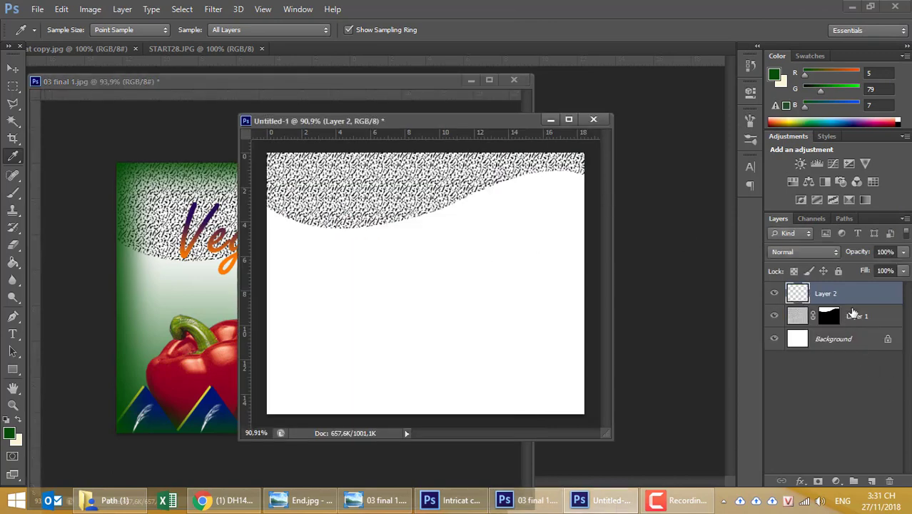
{"action": "key", "text": "alt+BackSpace"}
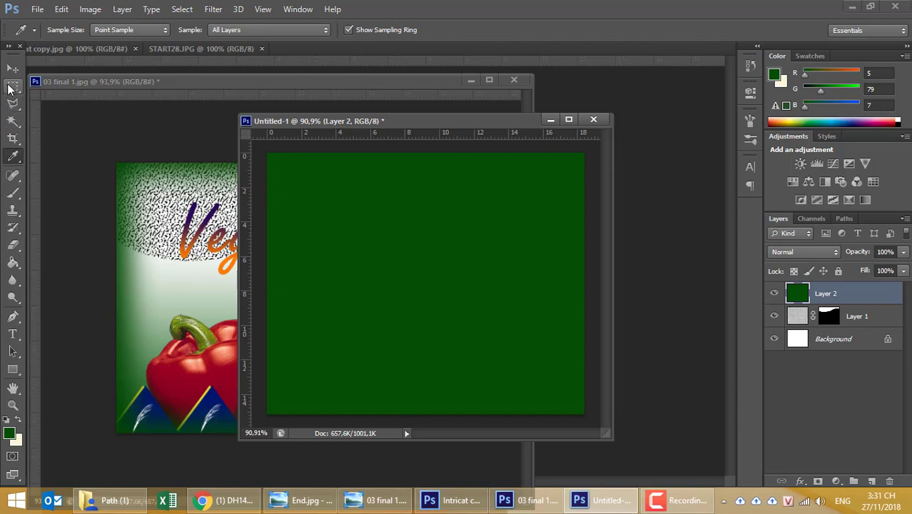
{"action": "left_click", "coordinate": [11, 86]}
Make an inset rectangular selection and feather it by 20 pixels.
{"action": "left_click", "coordinate": [53, 91]}
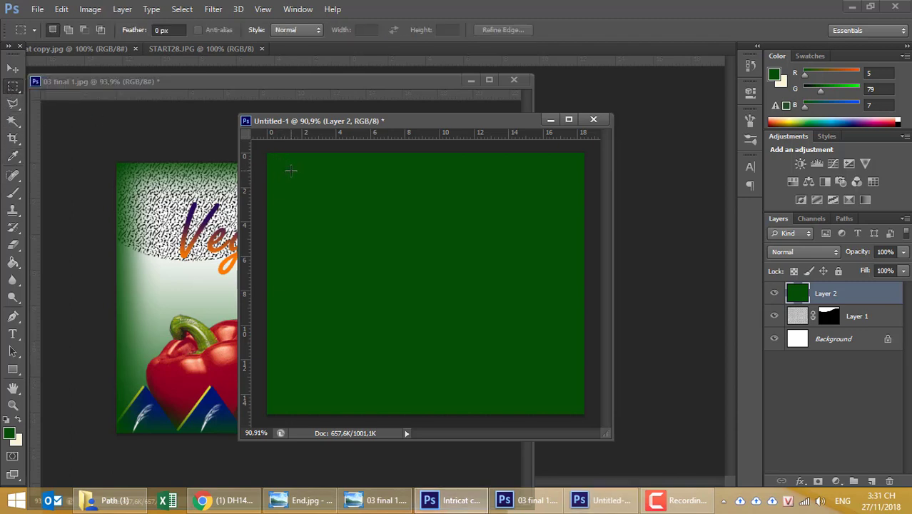
{"action": "left_click_drag", "start_coordinate": [290, 170], "coordinate": [560, 390]}
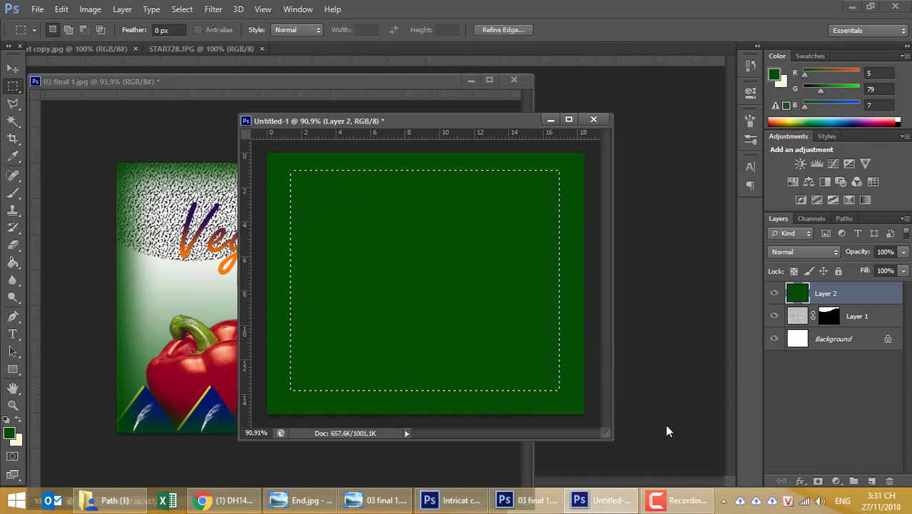
{"action": "key", "text": "shift+F6"}
{"action": "type", "text": "20"}
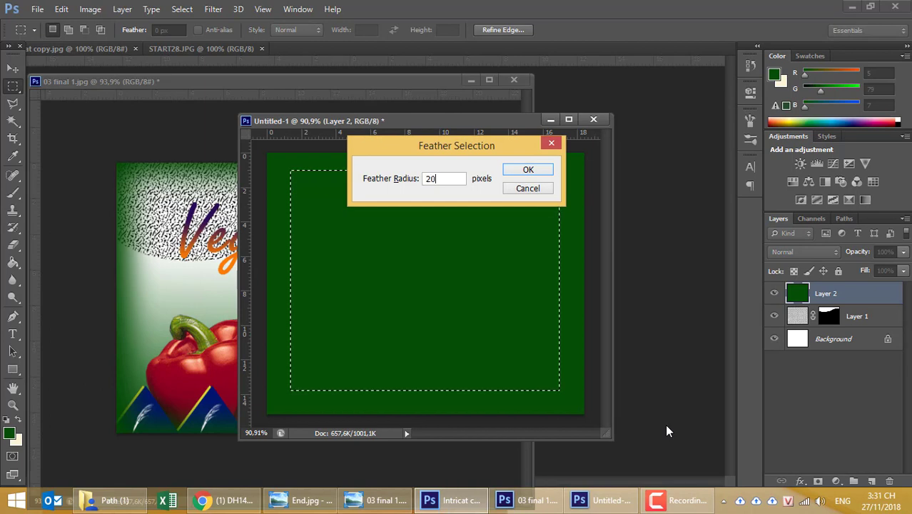
{"action": "key", "text": "Return"}
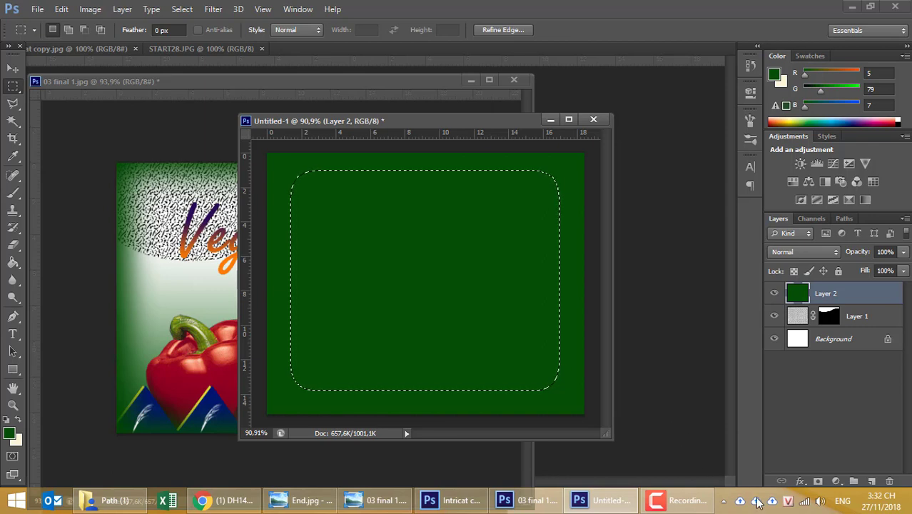
{"action": "left_click", "coordinate": [819, 481]}
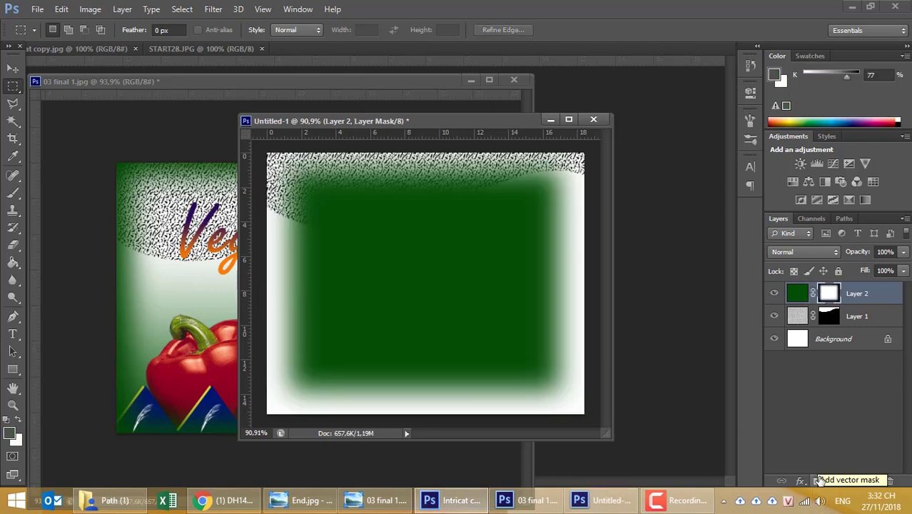
{"action": "key", "text": "ctrl+z"}
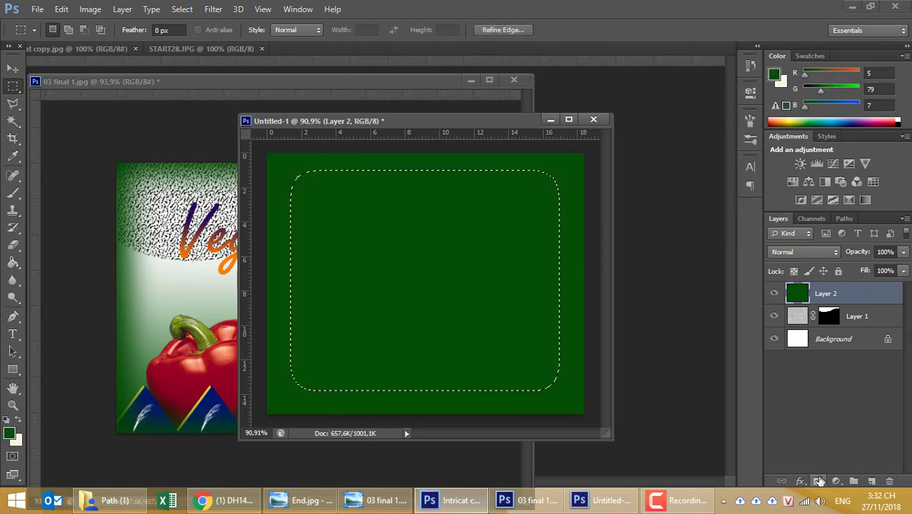
Invert the feathered selection, mask Layer 2 to its edges, and unlink the mask.
{"action": "key", "text": "ctrl+shift+i"}
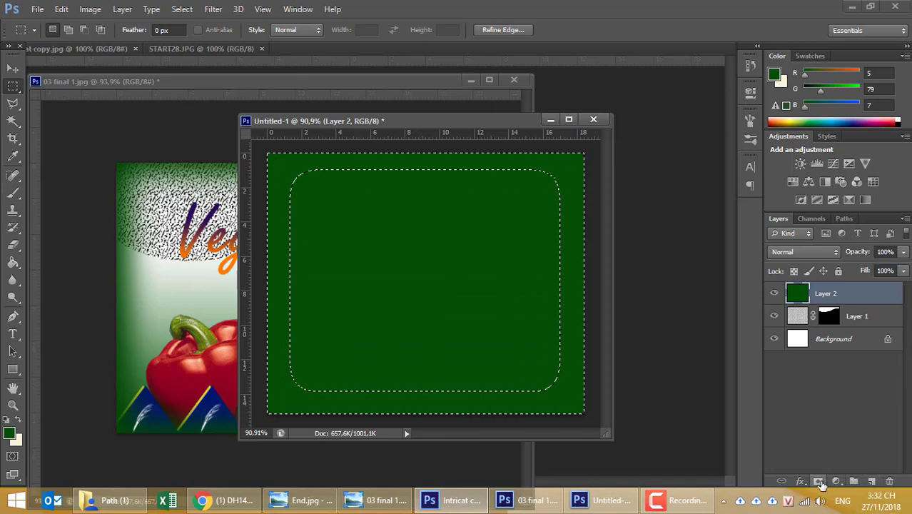
{"action": "left_click", "coordinate": [819, 482]}
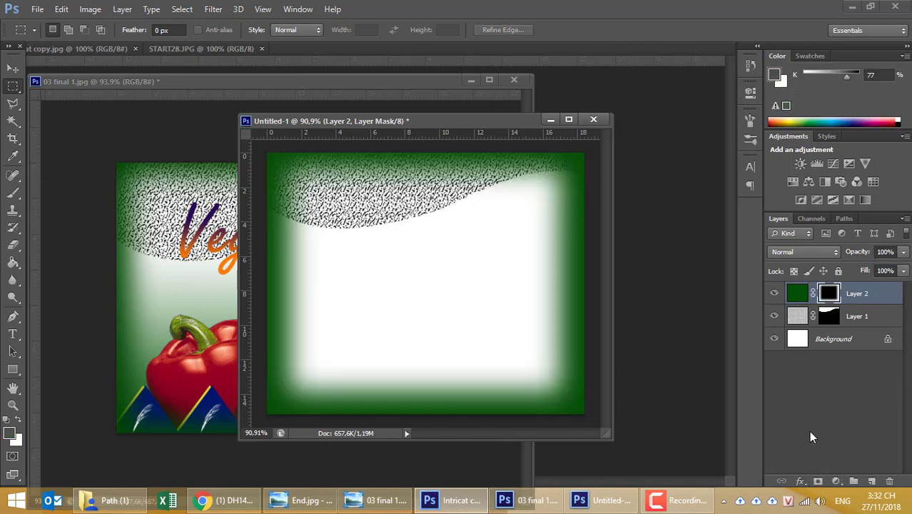
{"action": "left_click", "coordinate": [811, 432]}
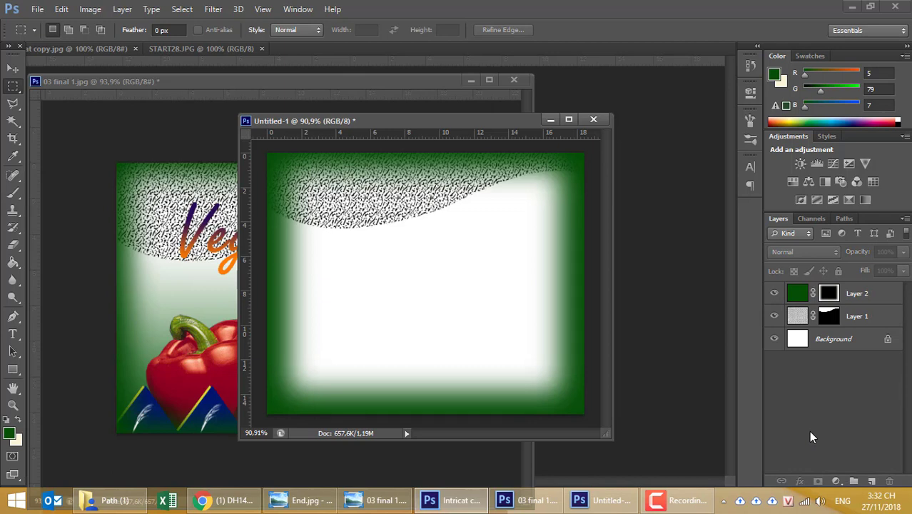
{"action": "left_click", "coordinate": [813, 297]}
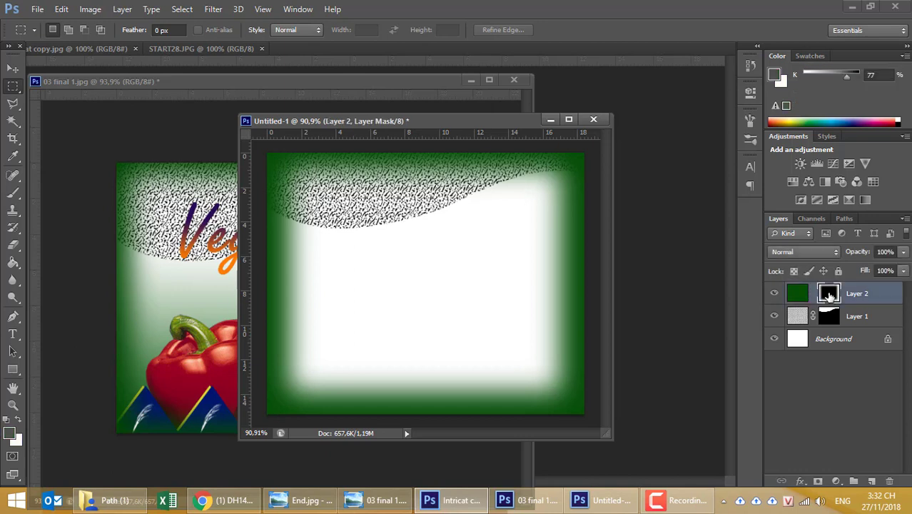
Free-transform the border mask so it stretches to every canvas edge.
{"action": "key", "text": "ctrl+t"}
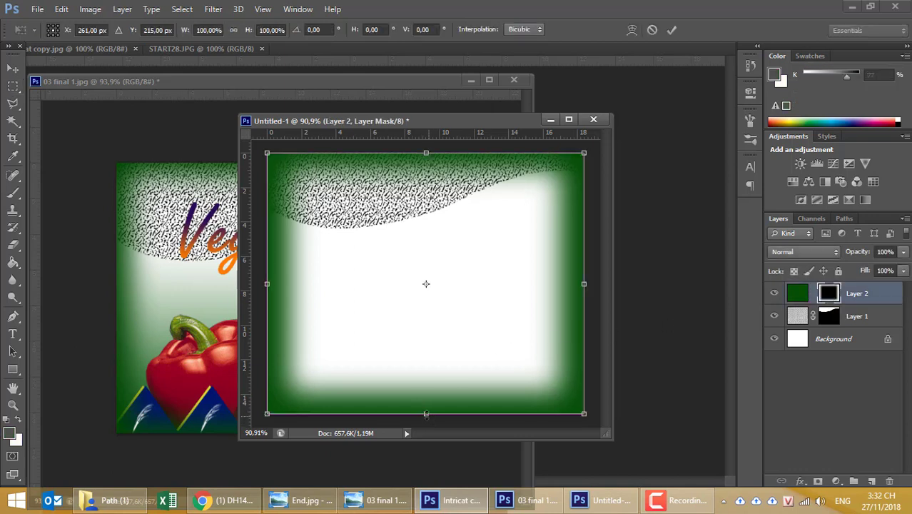
{"action": "left_click_drag", "start_coordinate": [426, 414], "coordinate": [425, 414]}
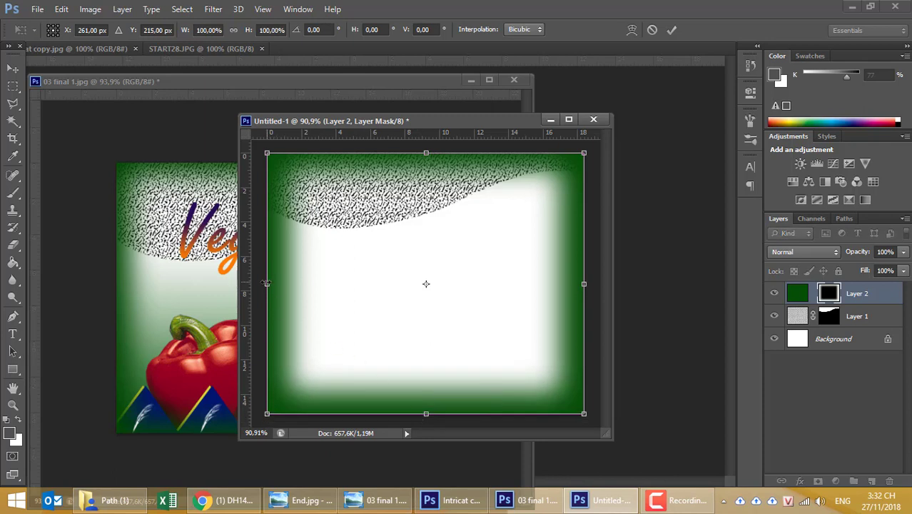
{"action": "left_click_drag", "start_coordinate": [266, 284], "coordinate": [261, 284]}
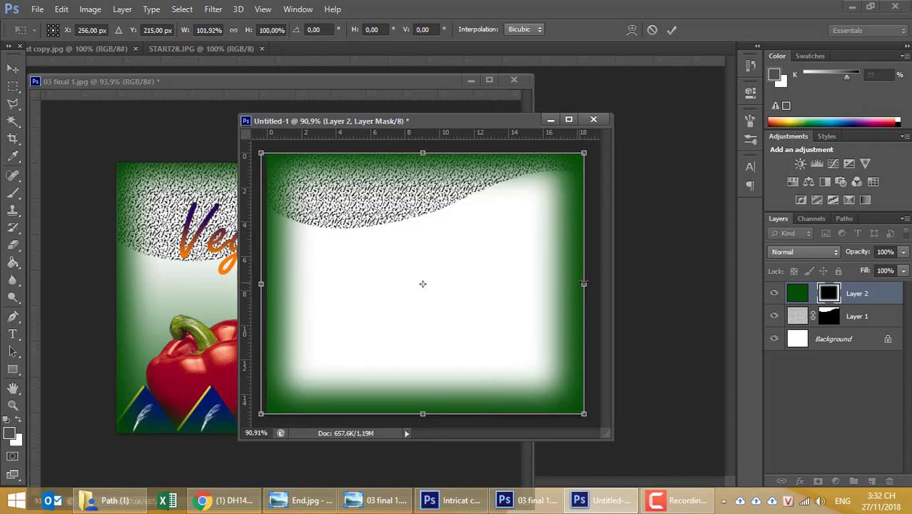
{"action": "left_click_drag", "start_coordinate": [584, 283], "coordinate": [592, 283]}
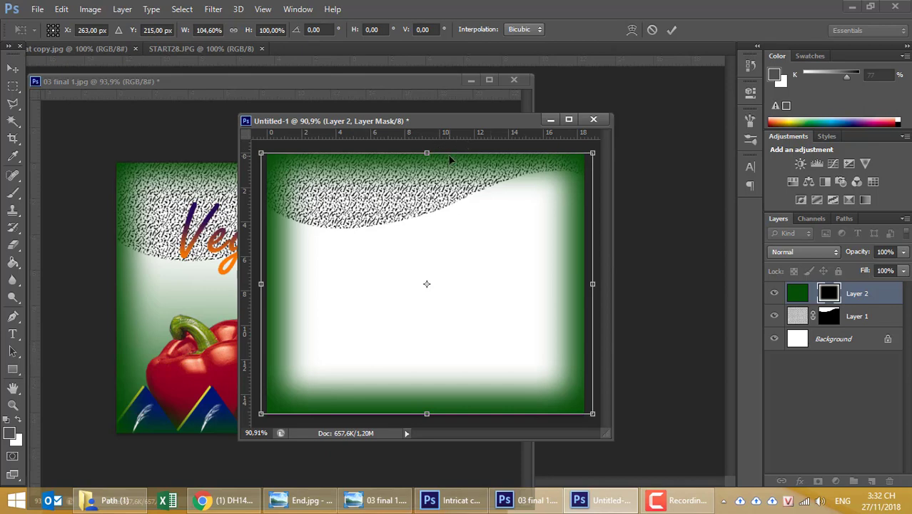
{"action": "key", "text": "Return"}
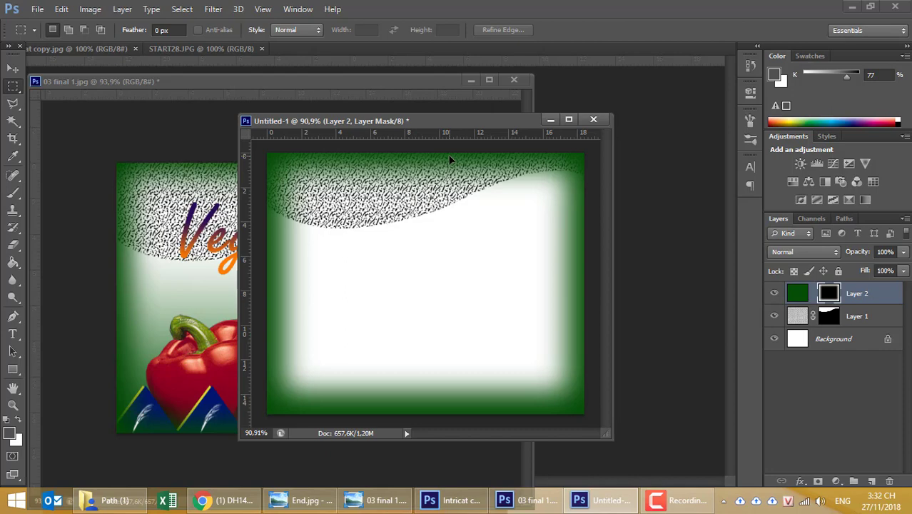
{"action": "mouse_move", "coordinate": [405, 124]}
{"action": "left_mouse_down"}
{"action": "mouse_move", "coordinate": [545, 64]}
{"action": "mouse_move", "coordinate": [576, 176]}
{"action": "mouse_move", "coordinate": [569, 156]}
{"action": "left_mouse_up"}
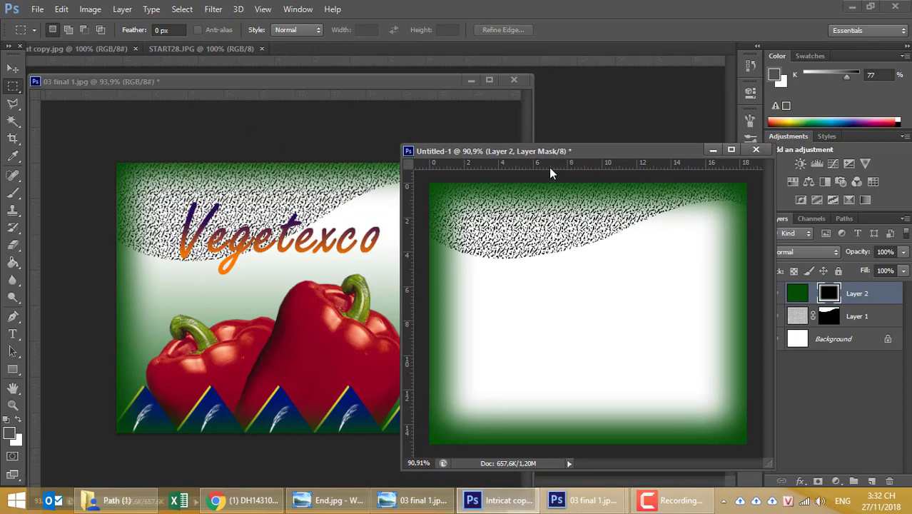
On a new layer, type 'Vegetexco' at 36 pt just below the textured band.
{"action": "left_click", "coordinate": [873, 481]}
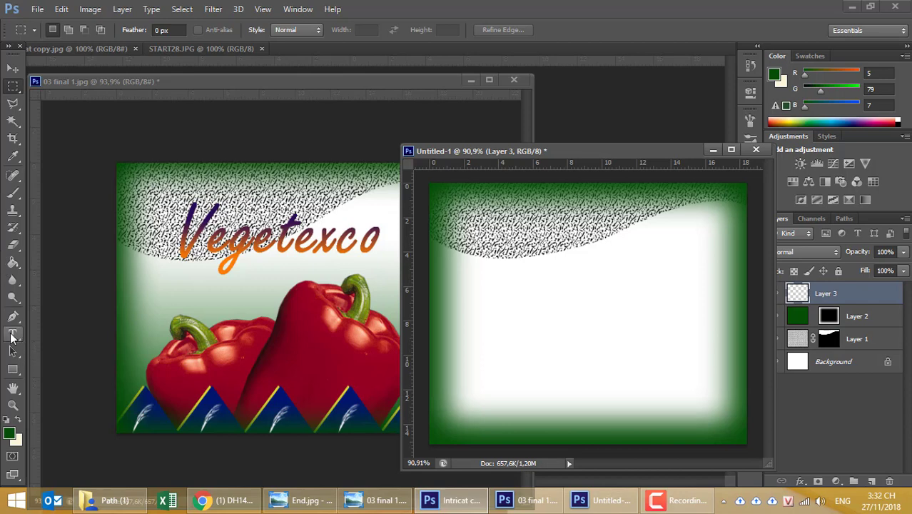
{"action": "left_click", "coordinate": [12, 334]}
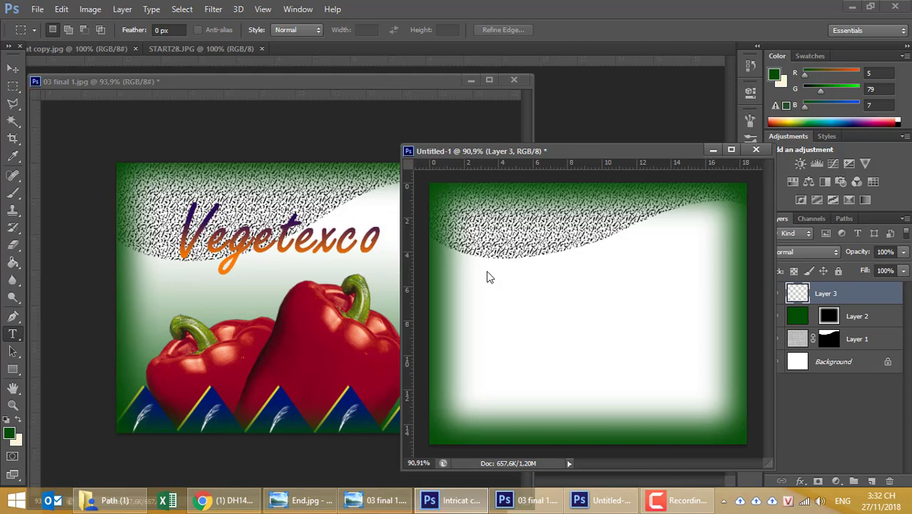
{"action": "left_click", "coordinate": [487, 270]}
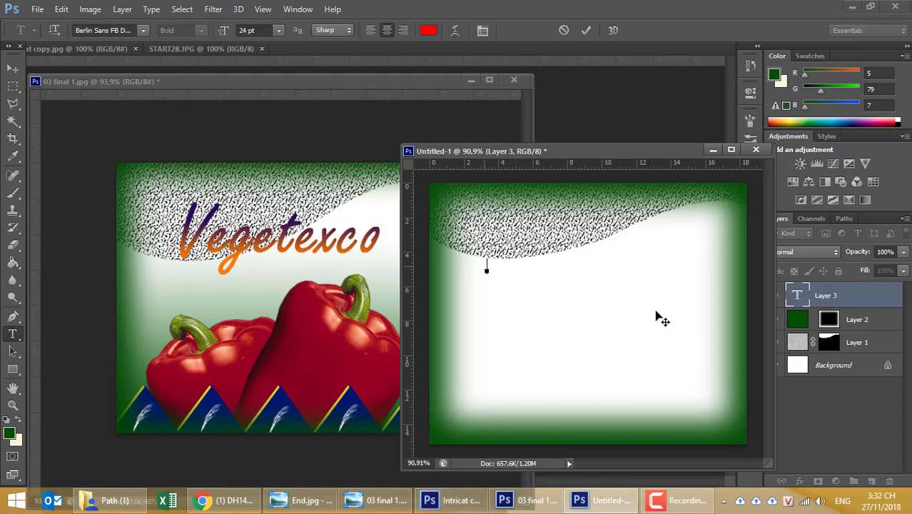
{"action": "left_click", "coordinate": [279, 31]}
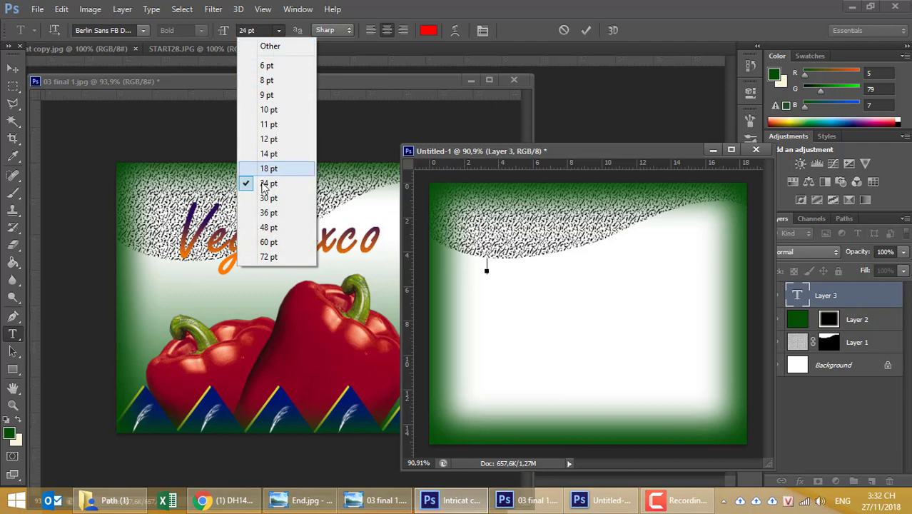
{"action": "left_click", "coordinate": [268, 213]}
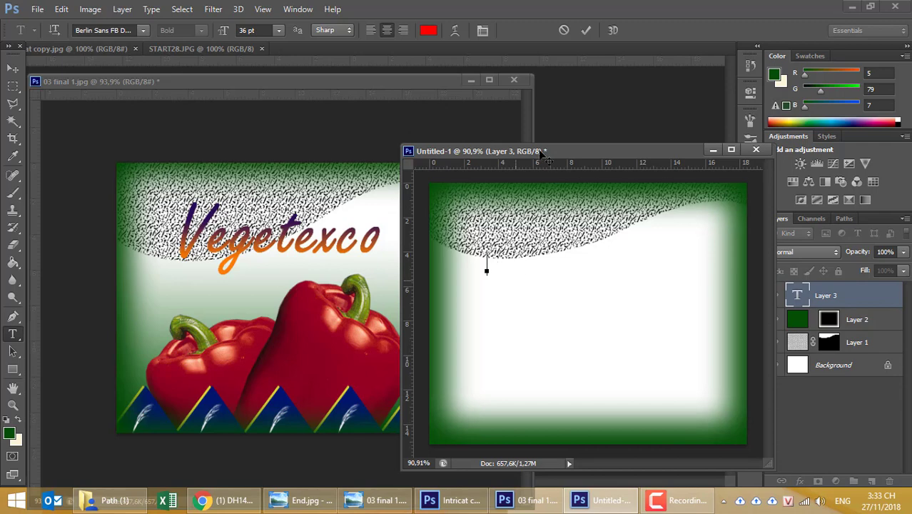
{"action": "type", "text": "Vegete"}
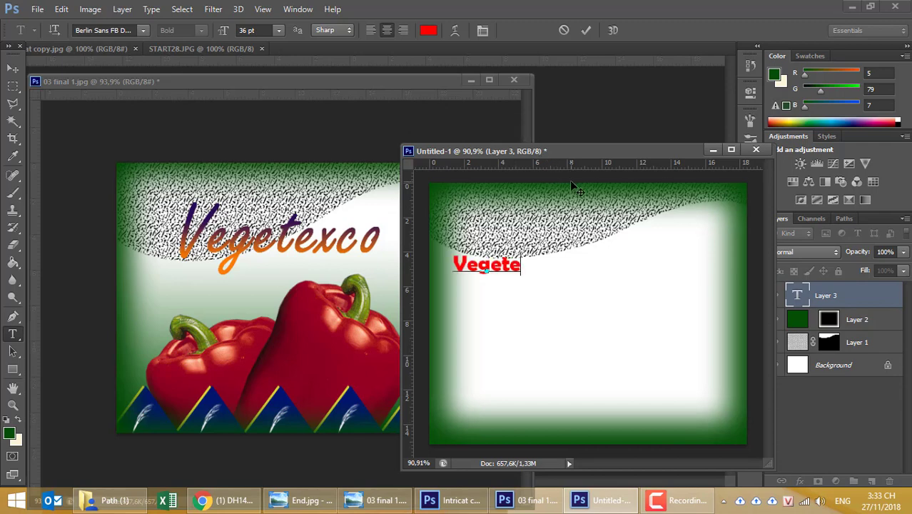
{"action": "type", "text": "x"}
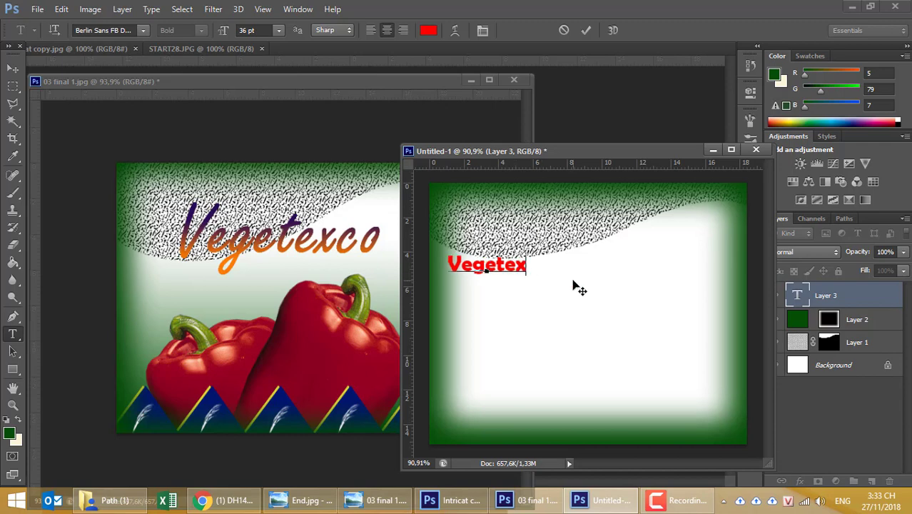
{"action": "type", "text": "co"}
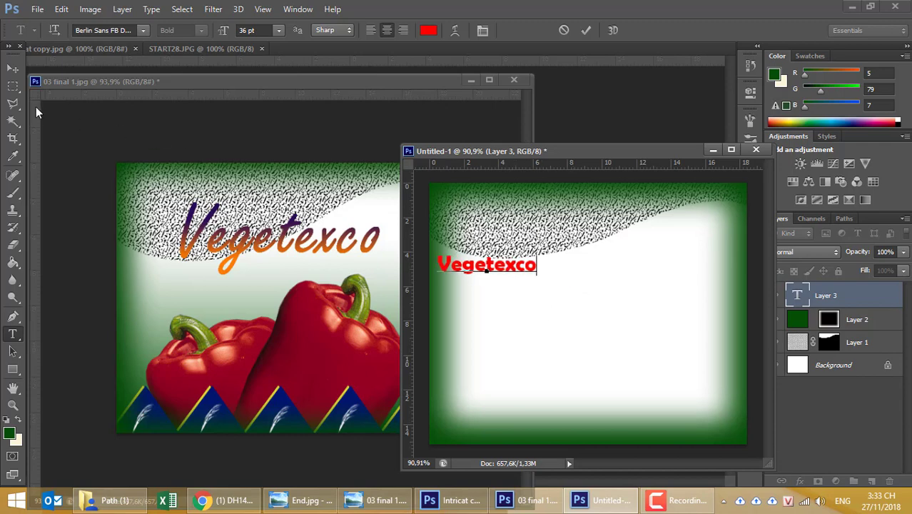
{"action": "left_click", "coordinate": [14, 69]}
Move the Vegetexco title toward the centre and enlarge it with Free Transform.
{"action": "left_click_drag", "start_coordinate": [496, 264], "coordinate": [606, 269]}
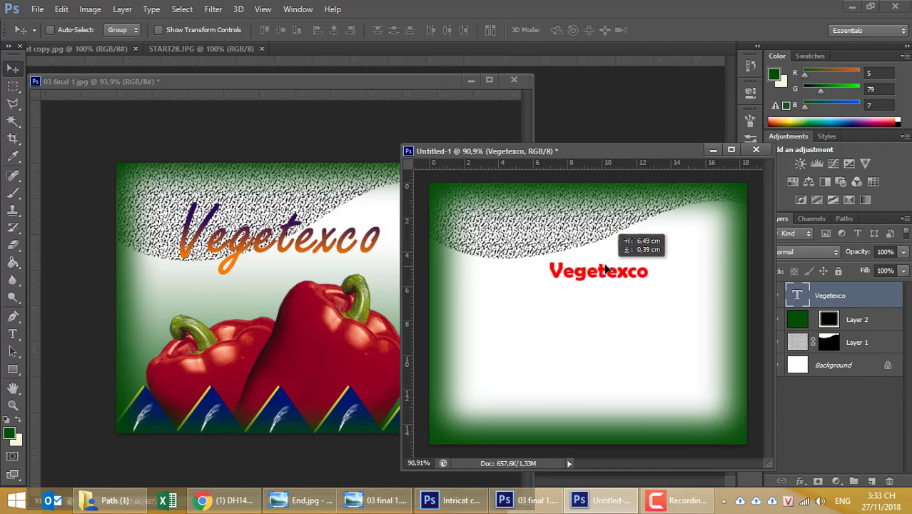
{"action": "key", "text": "ctrl+t"}
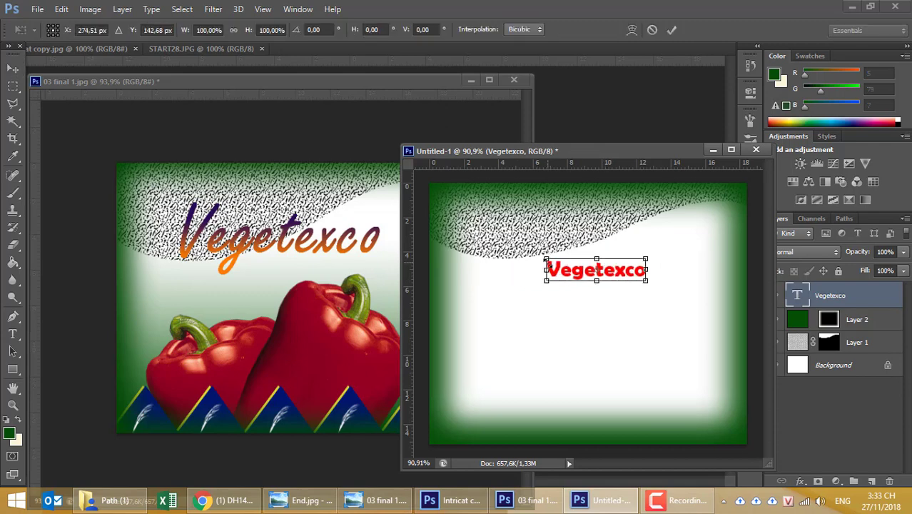
{"action": "key", "text": "Return"}
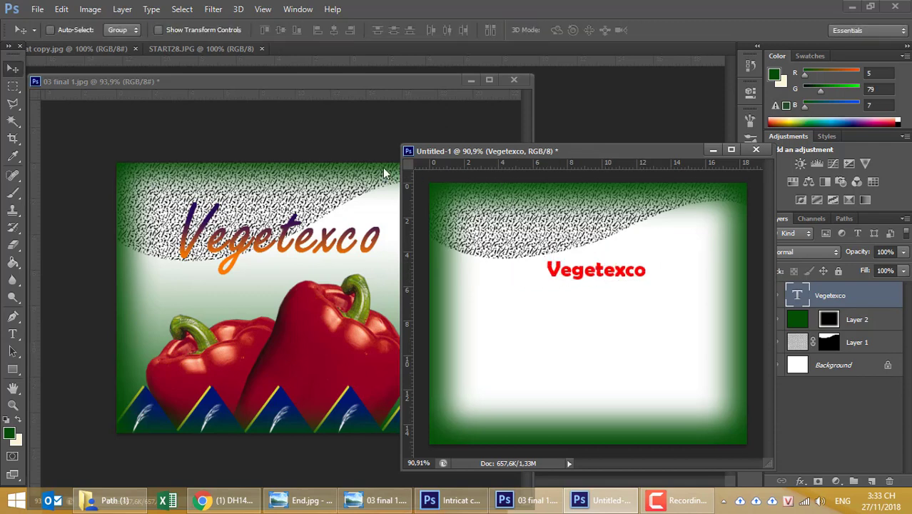
{"action": "key", "text": "ctrl+t"}
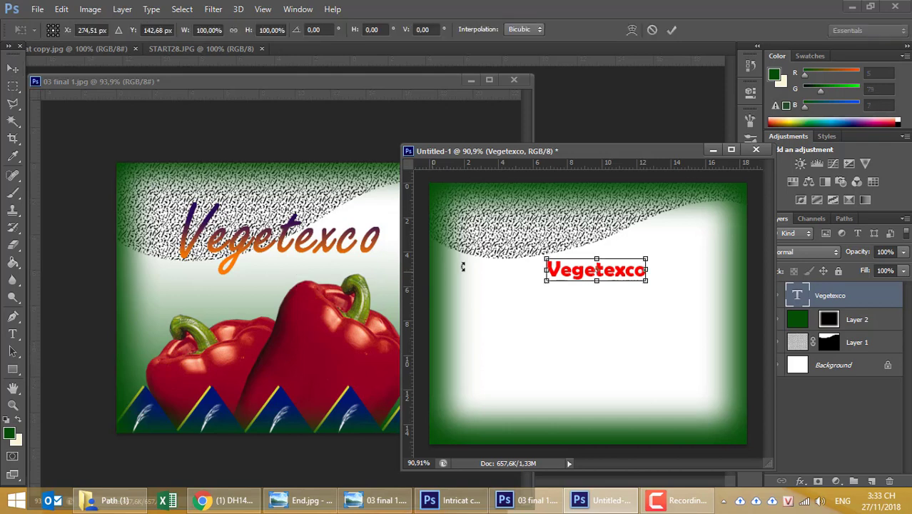
{"action": "left_click_drag", "start_coordinate": [546, 250], "coordinate": [466, 244]}
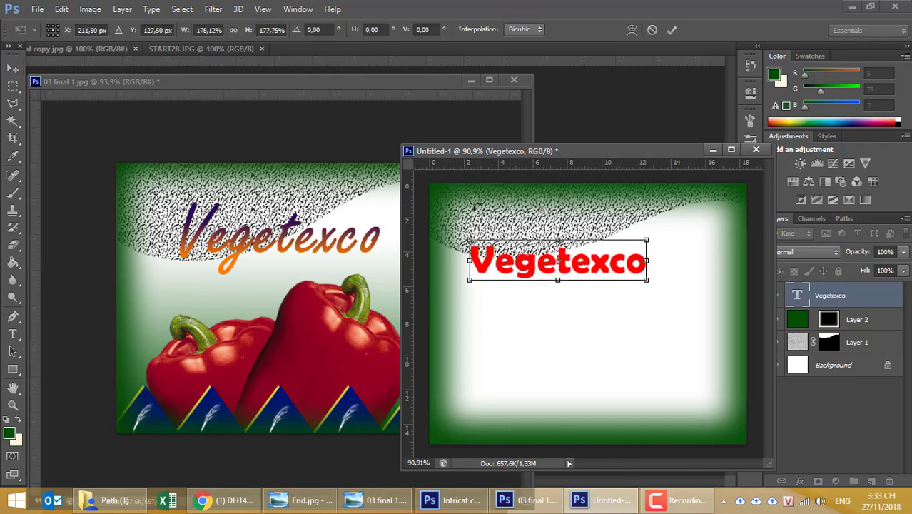
{"action": "left_click_drag", "start_coordinate": [570, 270], "coordinate": [600, 262]}
{"action": "key", "text": "Return"}
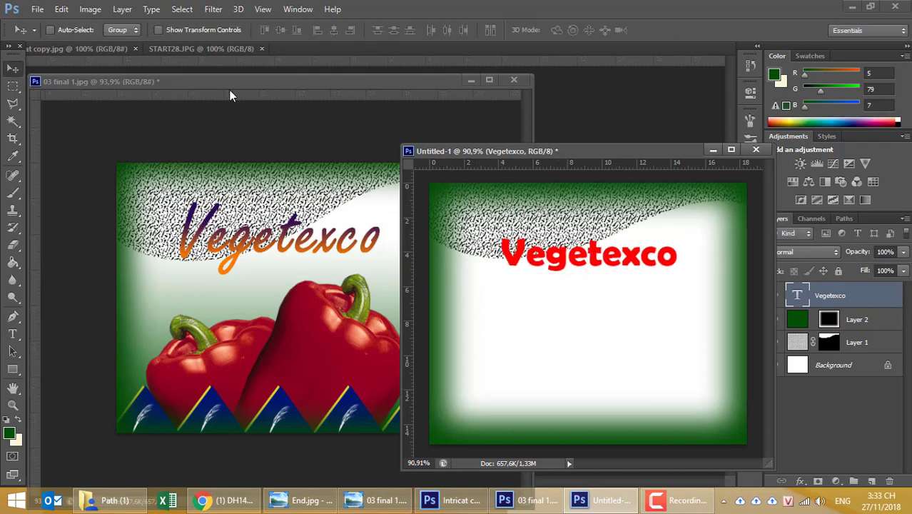
Cycle through fonts until the title is set in Brush Script MT.
{"action": "left_click", "coordinate": [12, 333]}
{"action": "left_click", "coordinate": [122, 30]}
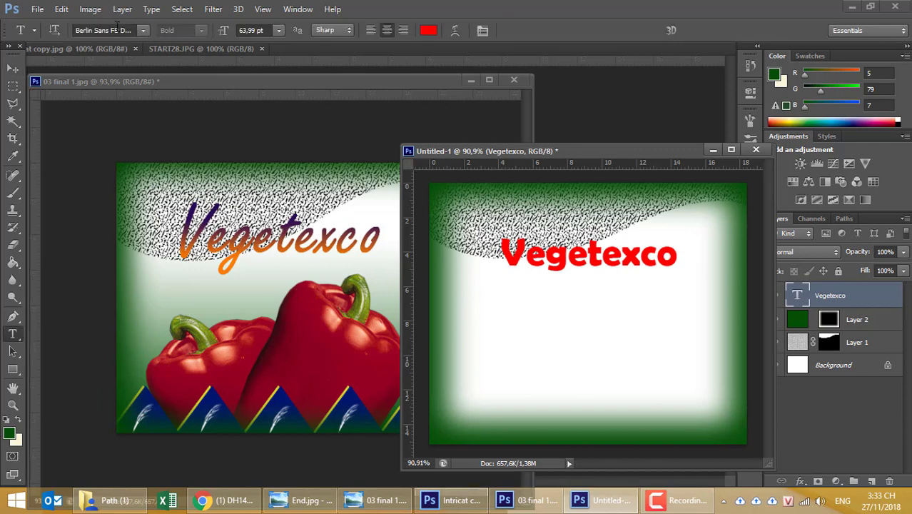
{"action": "key", "text": "Down"}
{"action": "key", "text": "Down"}
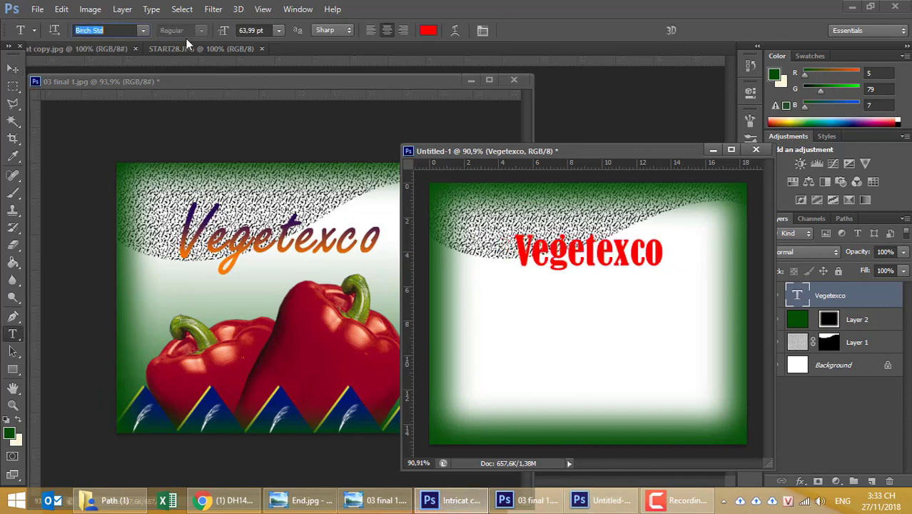
{"action": "key", "text": "Down"}
{"action": "key", "text": "Down"}
{"action": "key", "text": "Down"}
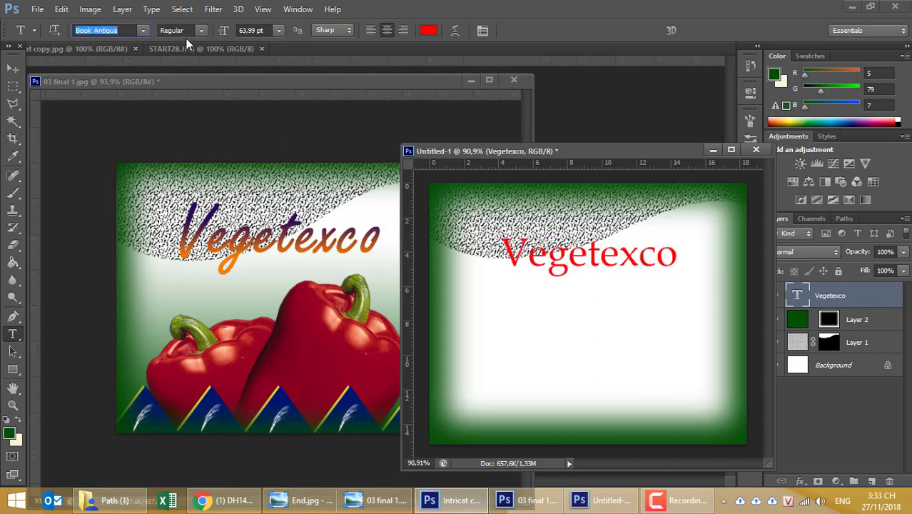
{"action": "key", "text": "Down"}
{"action": "key", "text": "Down"}
{"action": "key", "text": "Down"}
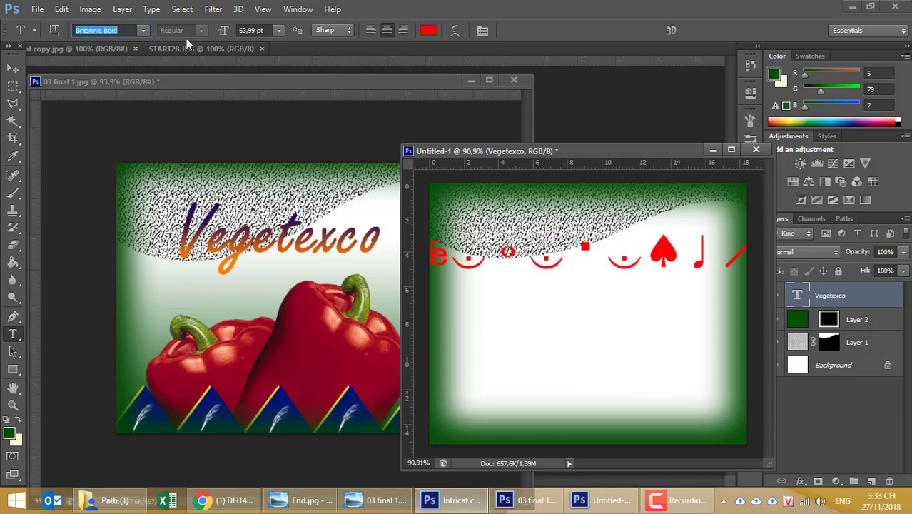
{"action": "key", "text": "Down"}
{"action": "key", "text": "Down"}
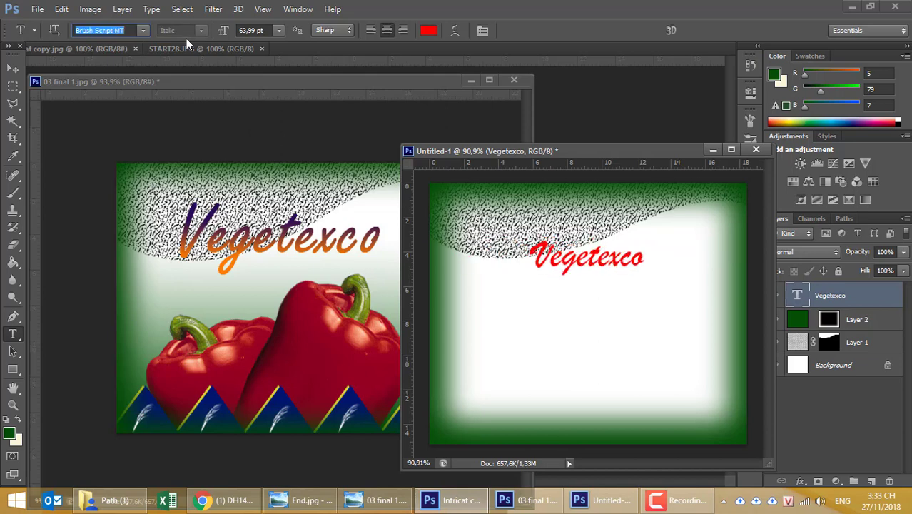
Scale the title to about 212% and raise it onto the textured band.
{"action": "left_click", "coordinate": [10, 70]}
{"action": "key", "text": "ctrl+t"}
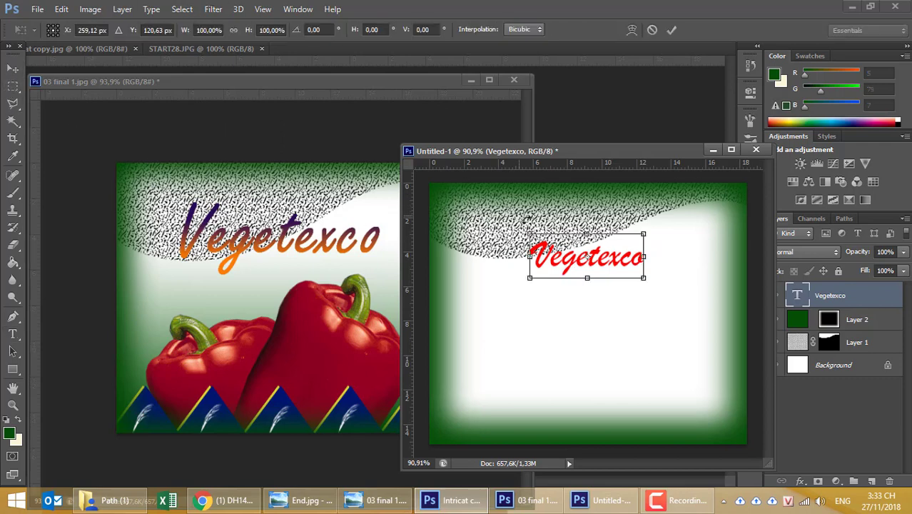
{"action": "left_click_drag", "start_coordinate": [525, 235], "coordinate": [454, 187]}
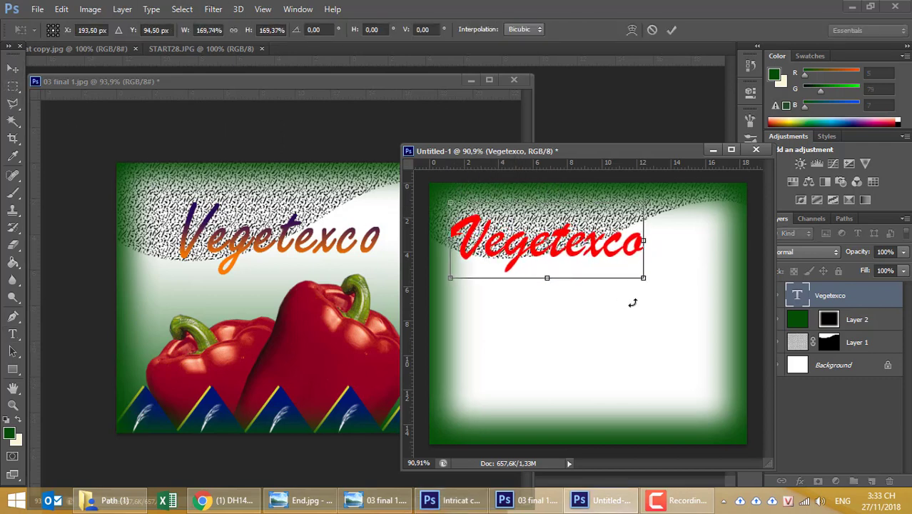
{"action": "mouse_move", "coordinate": [643, 277]}
{"action": "left_mouse_down"}
{"action": "mouse_move", "coordinate": [684, 311]}
{"action": "mouse_move", "coordinate": [692, 297]}
{"action": "left_mouse_up"}
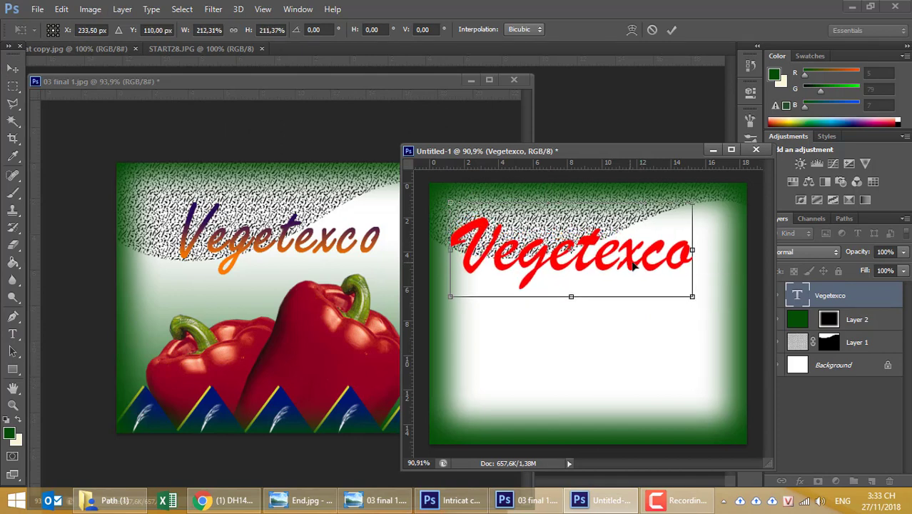
{"action": "left_click_drag", "start_coordinate": [631, 263], "coordinate": [651, 260]}
{"action": "key", "text": "Return"}
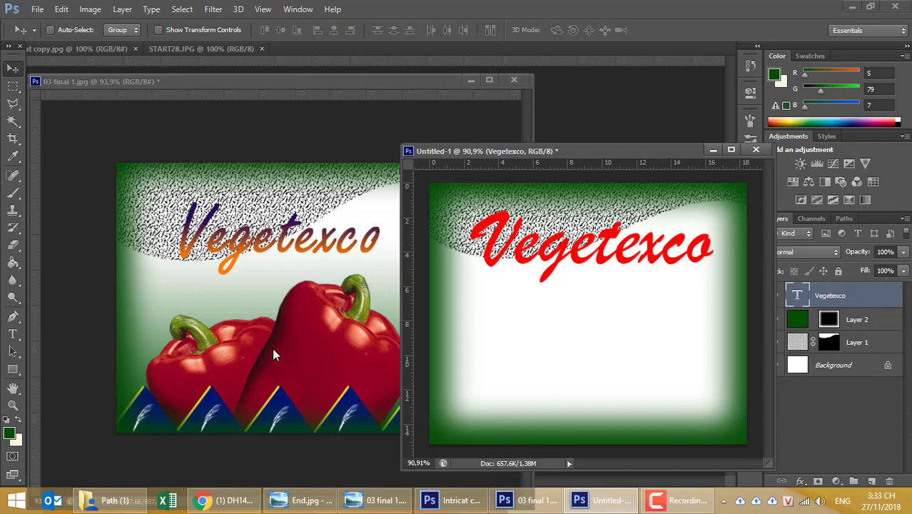
Recolour the Vegetexco title text from red to bright blue #2717f6.
{"action": "left_click", "coordinate": [12, 333]}
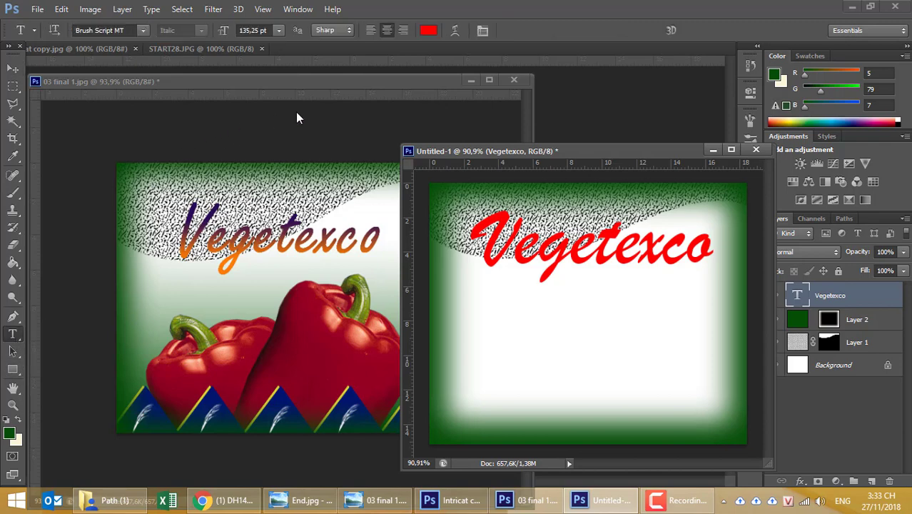
{"action": "left_click", "coordinate": [429, 30]}
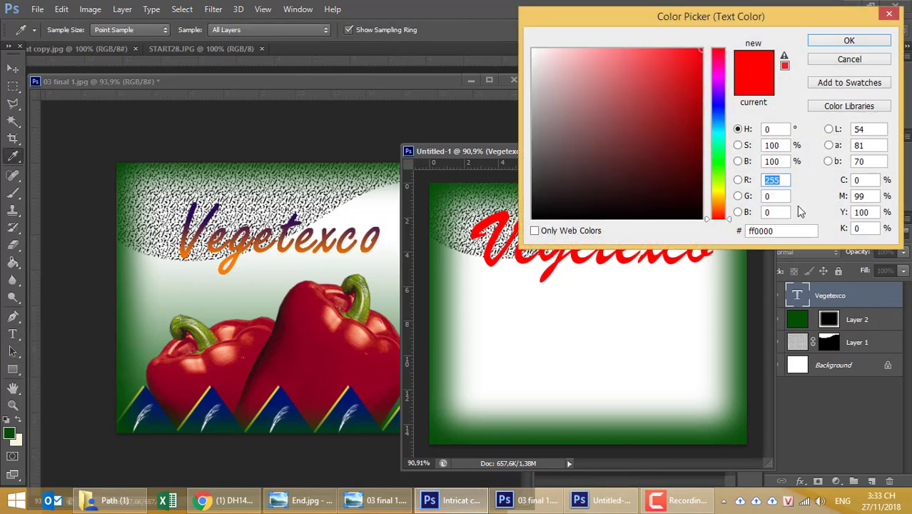
{"action": "left_click", "coordinate": [695, 108]}
{"action": "left_click", "coordinate": [666, 70]}
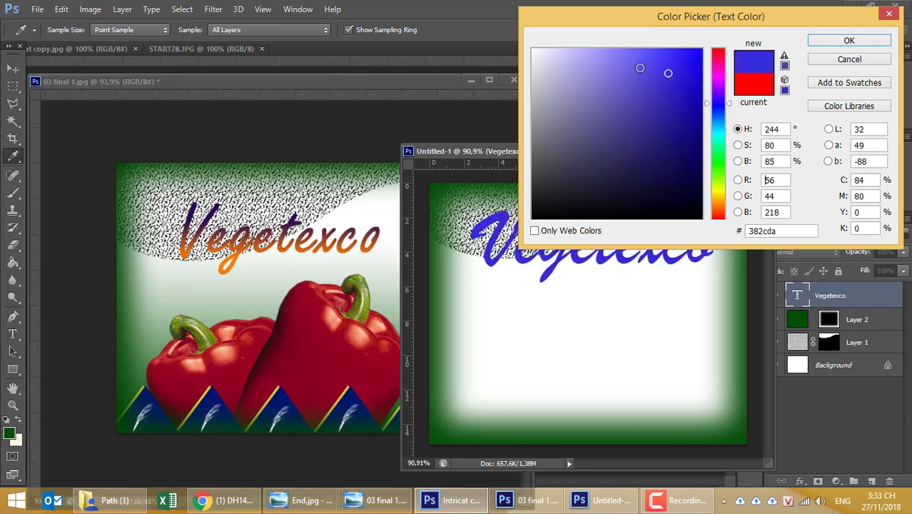
{"action": "left_click", "coordinate": [619, 67]}
{"action": "left_click", "coordinate": [663, 71]}
{"action": "left_click", "coordinate": [686, 55]}
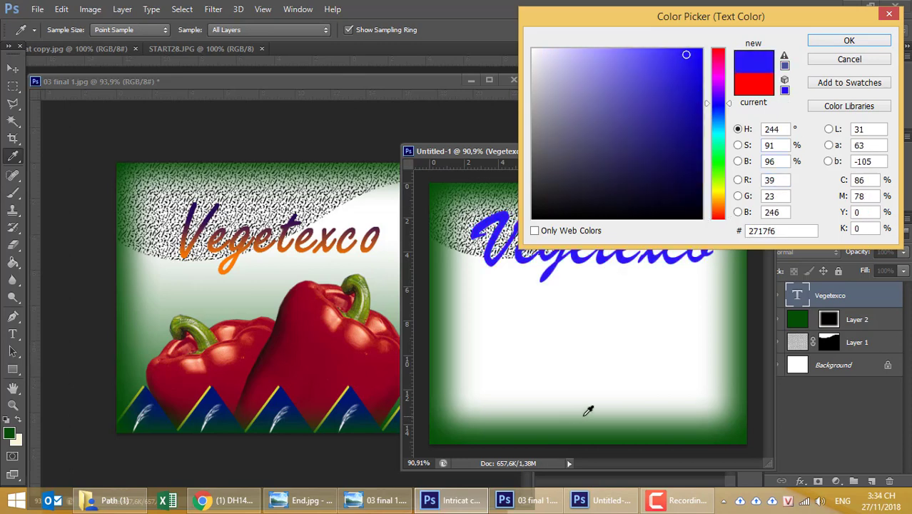
{"action": "left_click", "coordinate": [849, 41]}
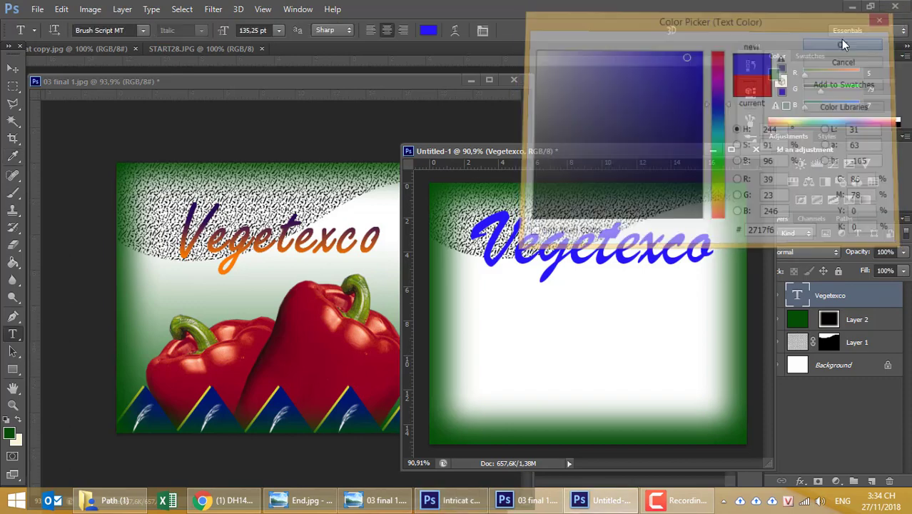
Add a Gradient Overlay to the title and settle on the blue-red-yellow preset.
{"action": "right_click", "coordinate": [870, 295]}
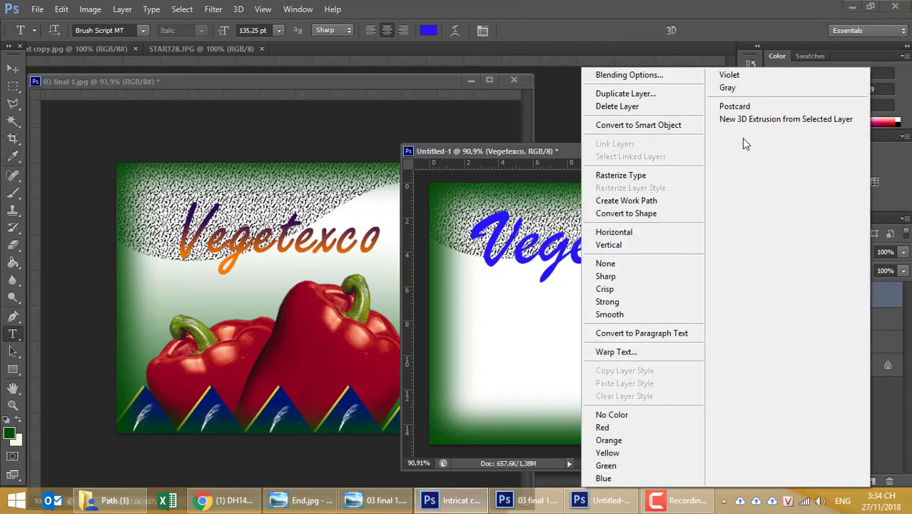
{"action": "left_click", "coordinate": [647, 74]}
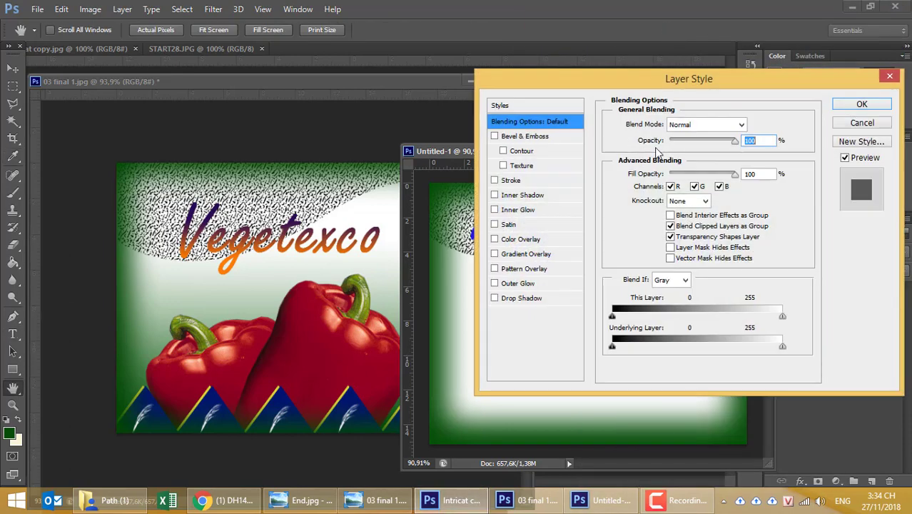
{"action": "left_click", "coordinate": [531, 254]}
{"action": "mouse_move", "coordinate": [632, 82]}
{"action": "left_mouse_down"}
{"action": "mouse_move", "coordinate": [366, 301]}
{"action": "mouse_move", "coordinate": [330, 346]}
{"action": "mouse_move", "coordinate": [338, 296]}
{"action": "left_mouse_up"}
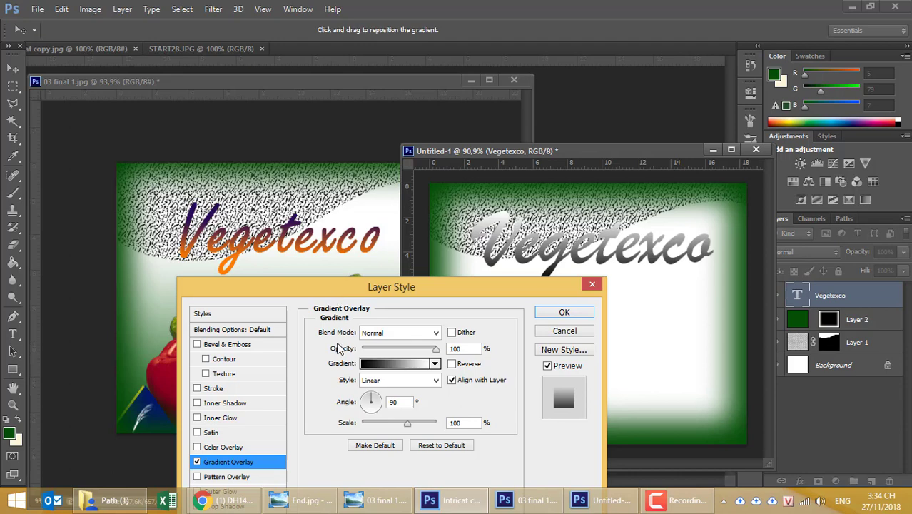
{"action": "left_click", "coordinate": [435, 364]}
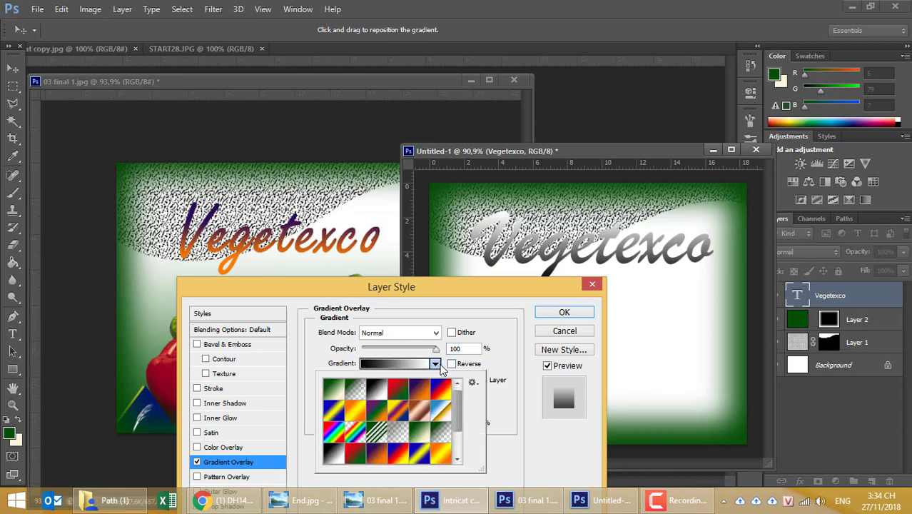
{"action": "left_click", "coordinate": [404, 397]}
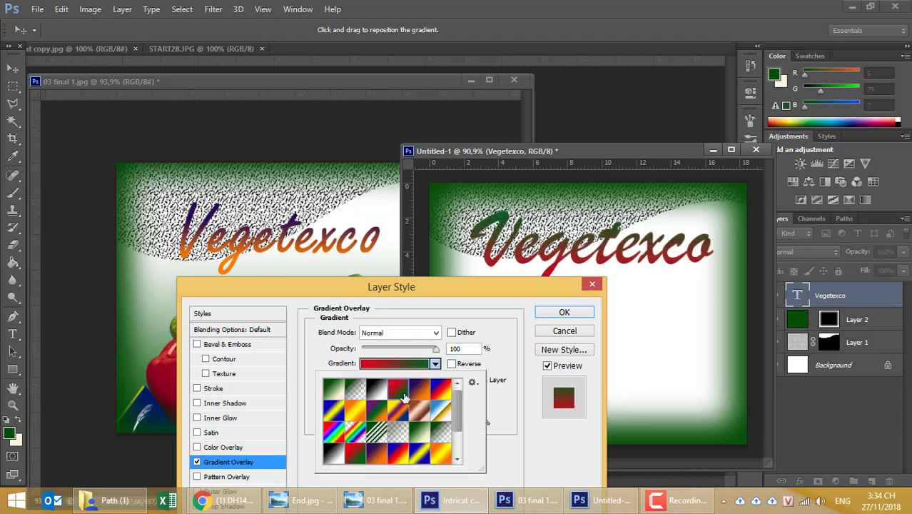
{"action": "left_click", "coordinate": [378, 412]}
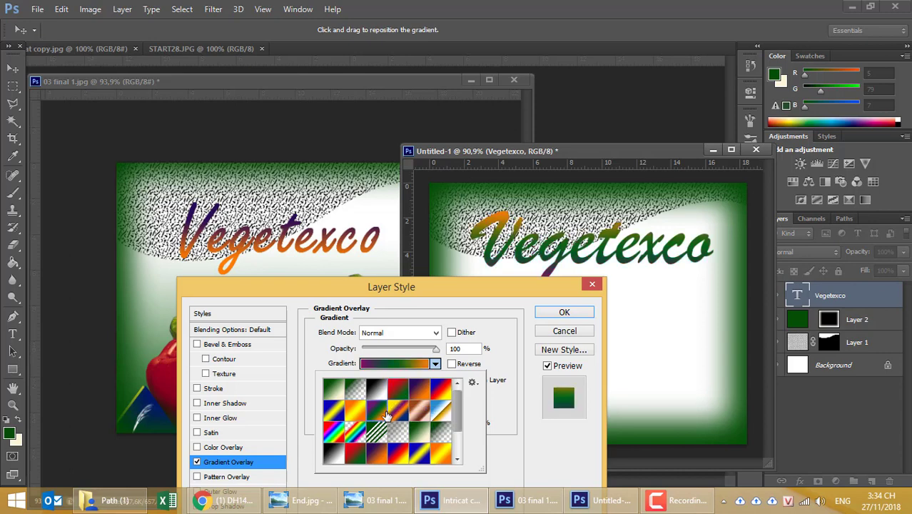
{"action": "left_click", "coordinate": [441, 390]}
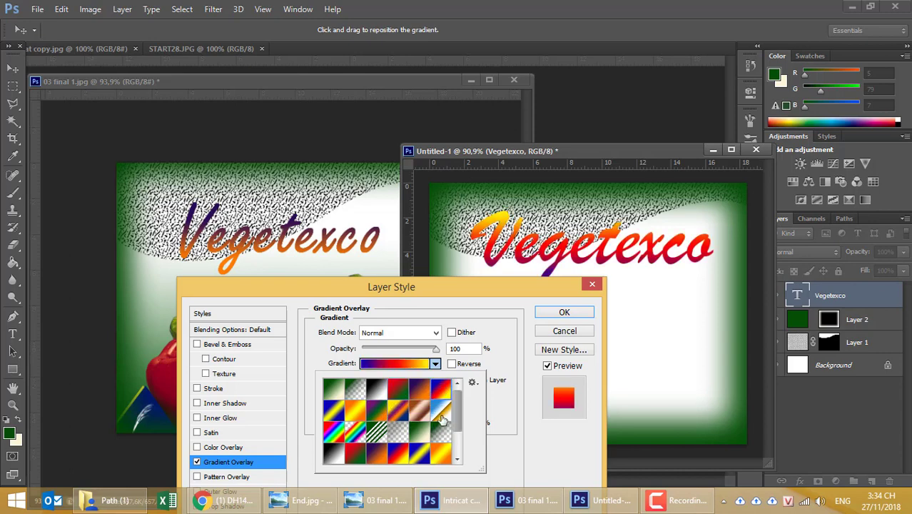
{"action": "left_click", "coordinate": [429, 457]}
{"action": "left_click", "coordinate": [443, 457]}
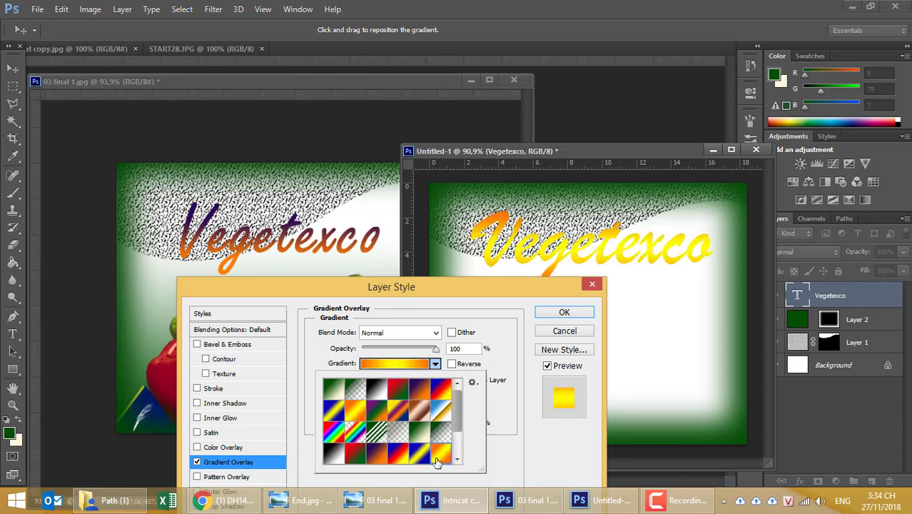
{"action": "left_click", "coordinate": [396, 458]}
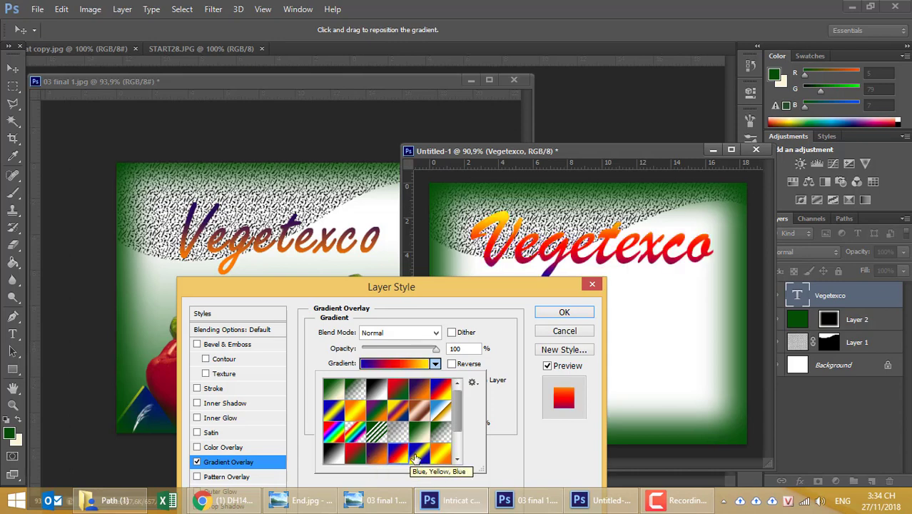
Set the gradient overlay angle to 0 and apply the layer style.
{"action": "left_click", "coordinate": [452, 364]}
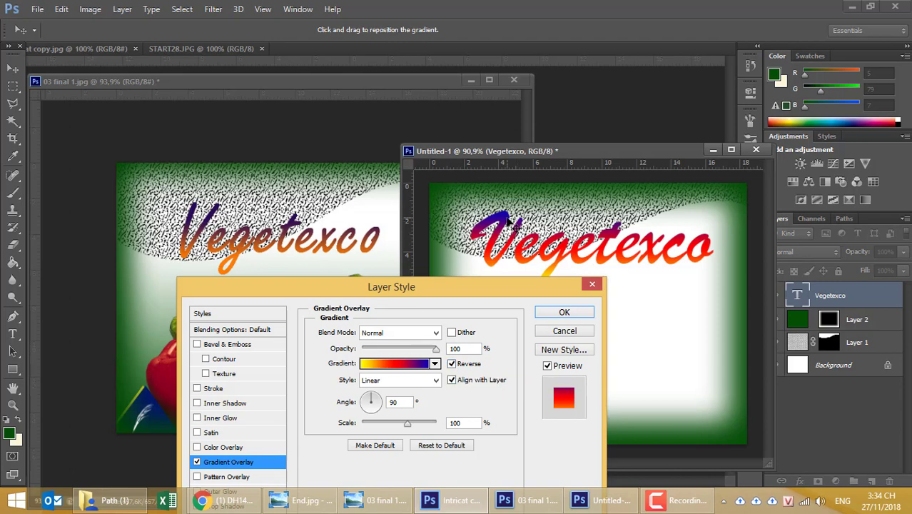
{"action": "left_click", "coordinate": [453, 364]}
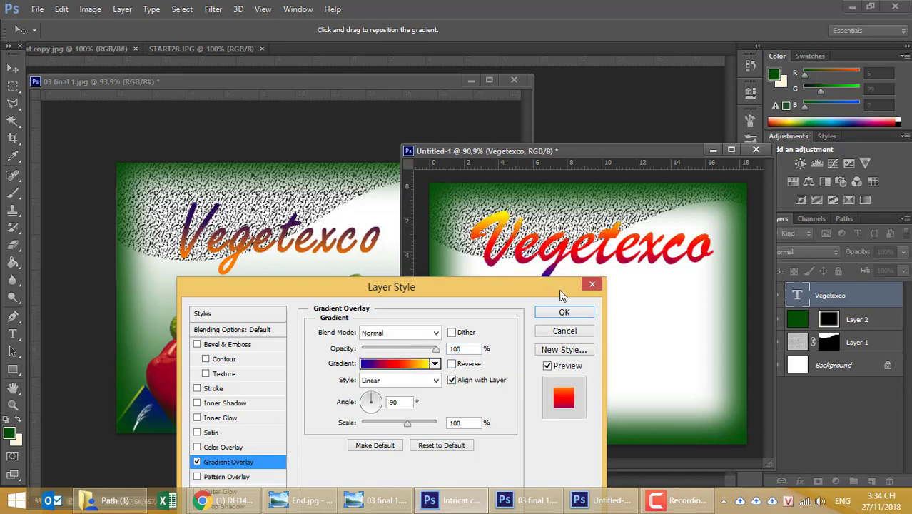
{"action": "mouse_move", "coordinate": [560, 293]}
{"action": "left_mouse_down"}
{"action": "mouse_move", "coordinate": [286, 330]}
{"action": "mouse_move", "coordinate": [477, 244]}
{"action": "left_mouse_up"}
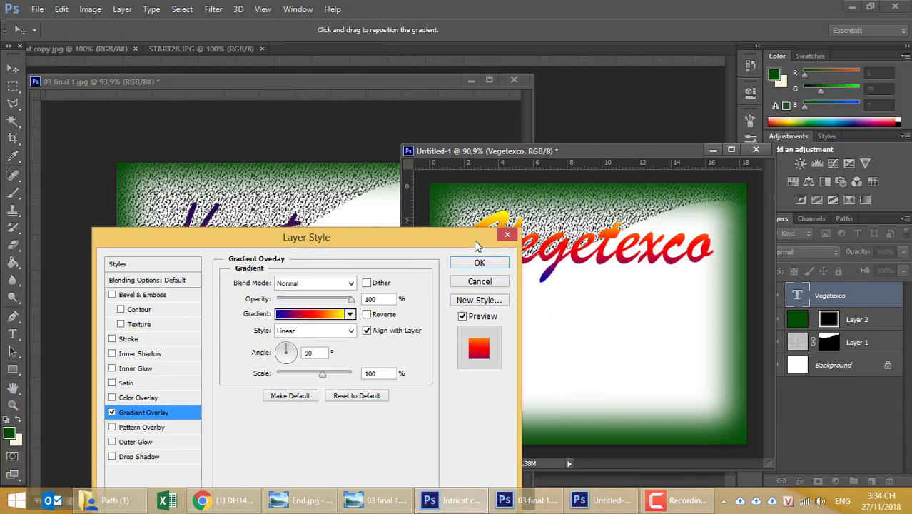
{"action": "left_click", "coordinate": [282, 349]}
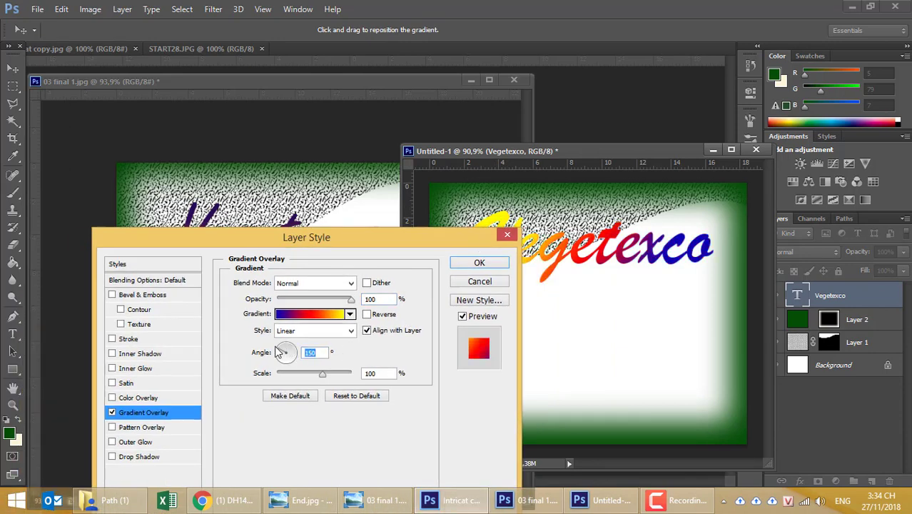
{"action": "left_click_drag", "start_coordinate": [279, 352], "coordinate": [286, 359]}
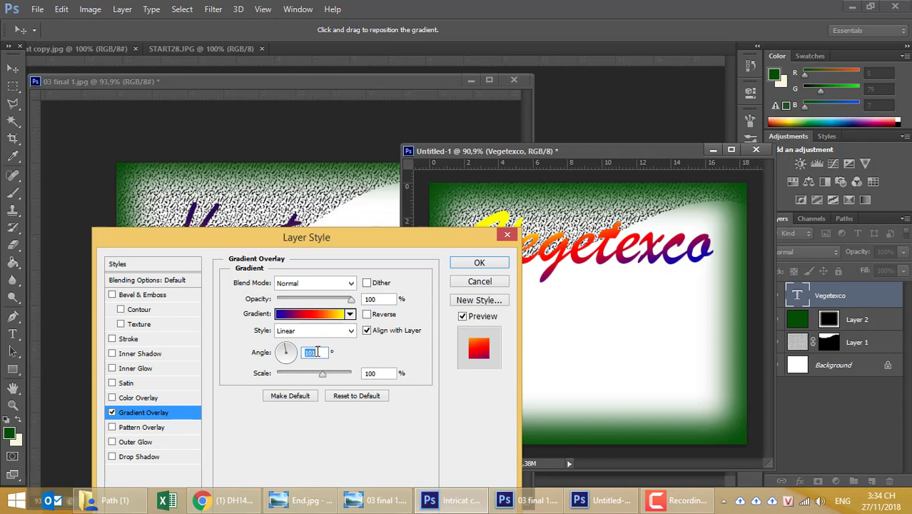
{"action": "type", "text": "0"}
{"action": "key", "text": "Return"}
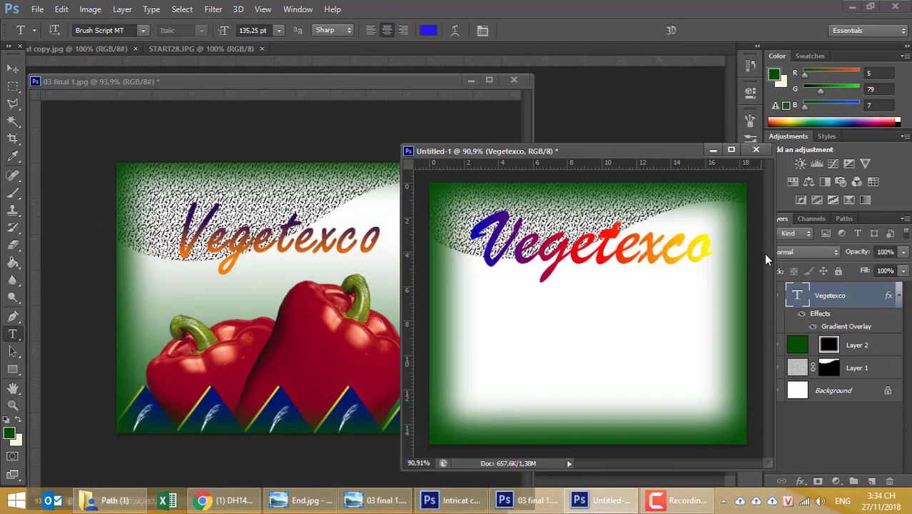
Change the title's Gradient Overlay angle to 90 so it runs vertically.
{"action": "right_click", "coordinate": [866, 293]}
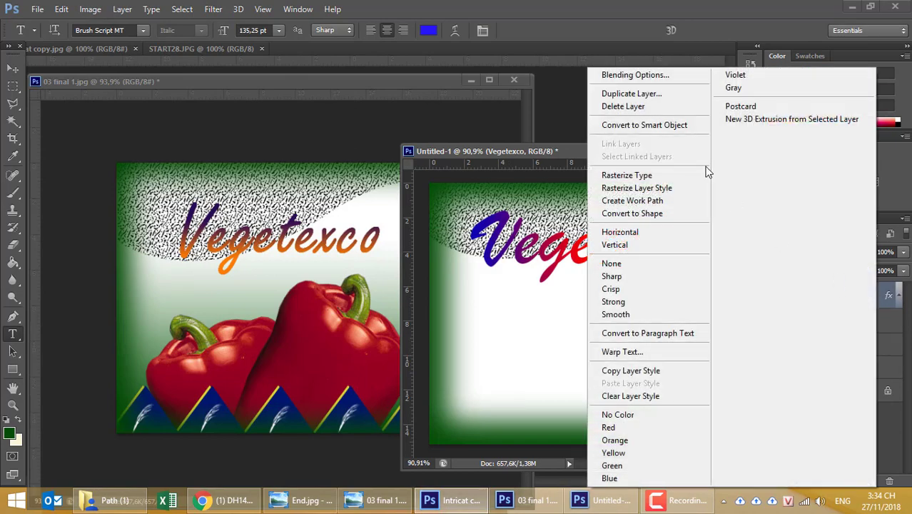
{"action": "left_click", "coordinate": [664, 75]}
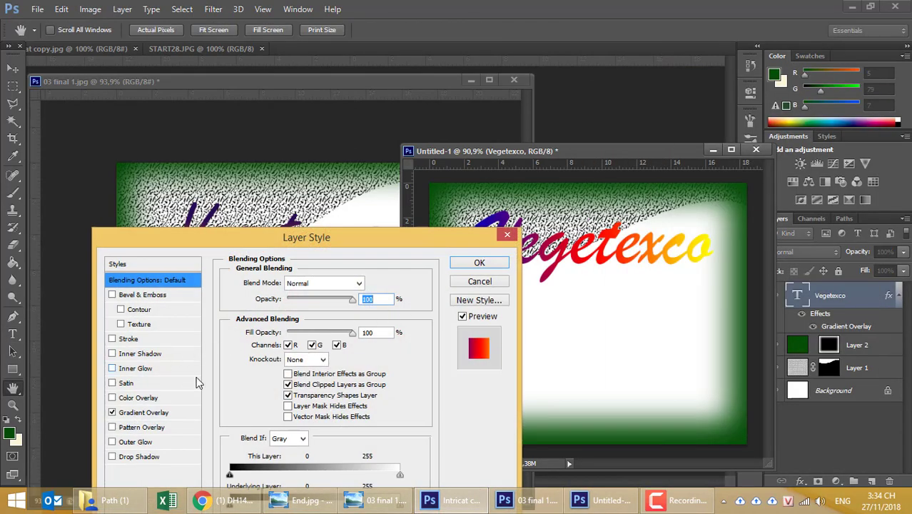
{"action": "left_click", "coordinate": [135, 414]}
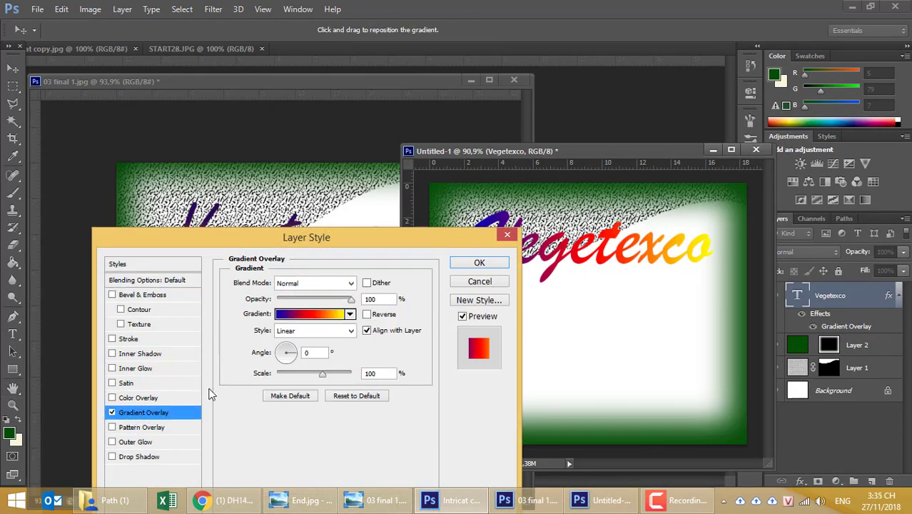
{"action": "left_click", "coordinate": [312, 353]}
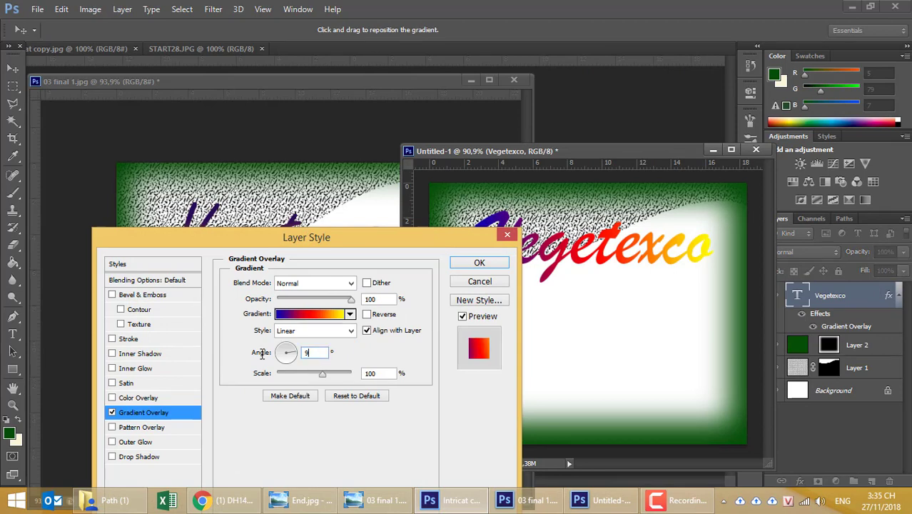
{"action": "type", "text": "90"}
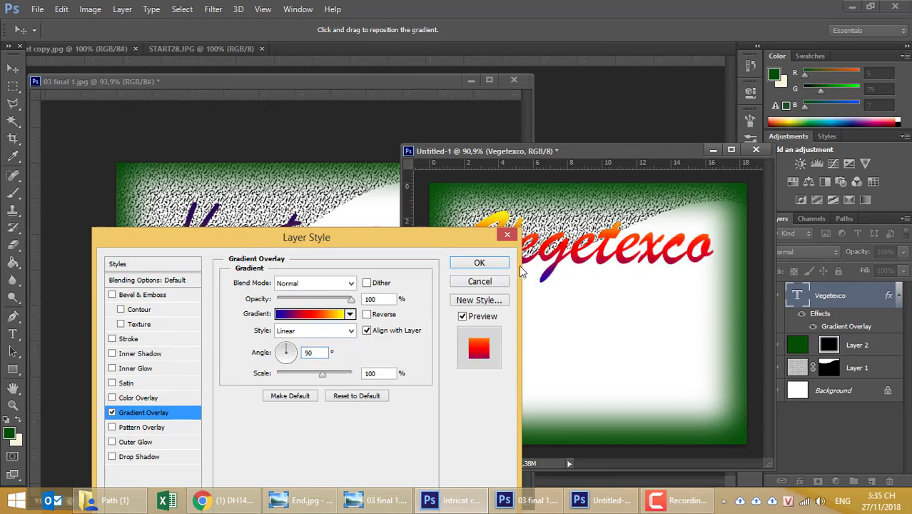
{"action": "left_click", "coordinate": [478, 263]}
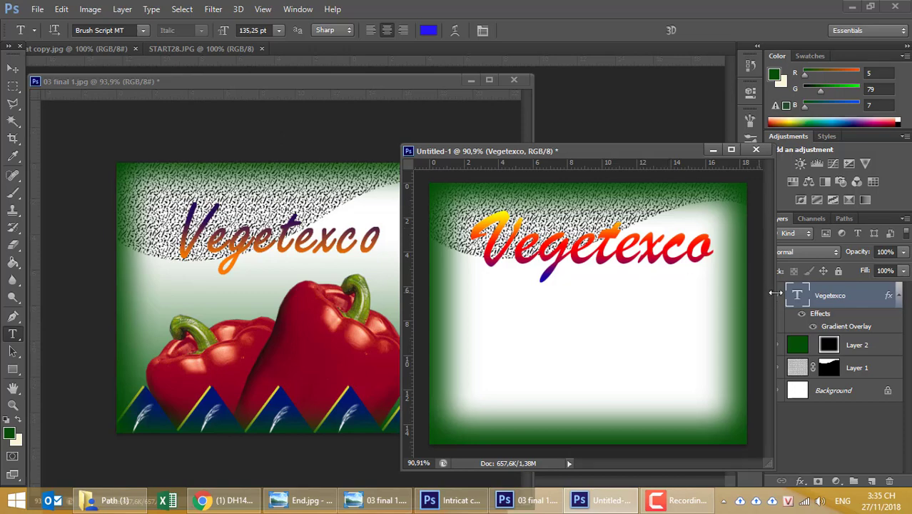
Reverse the title's gradient so purple sits on top and yellow at the bottom.
{"action": "right_click", "coordinate": [864, 294]}
{"action": "left_click", "coordinate": [626, 77]}
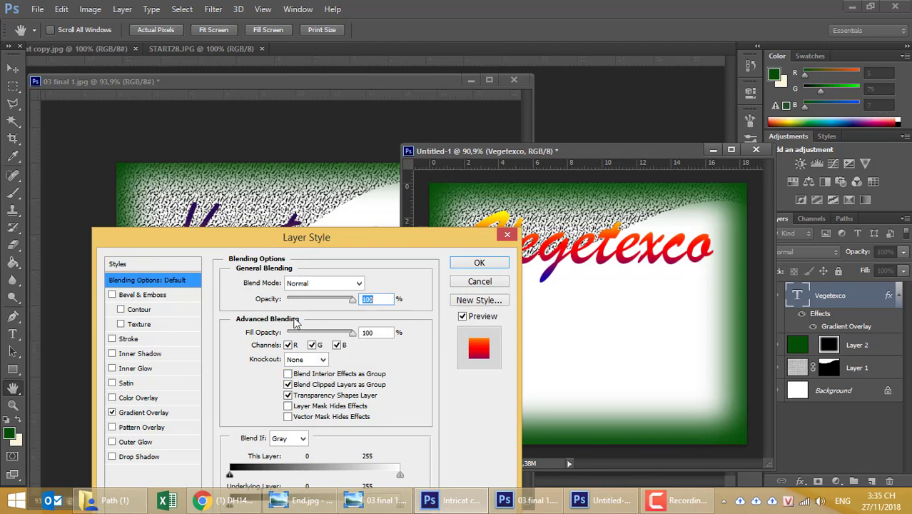
{"action": "left_click", "coordinate": [142, 412]}
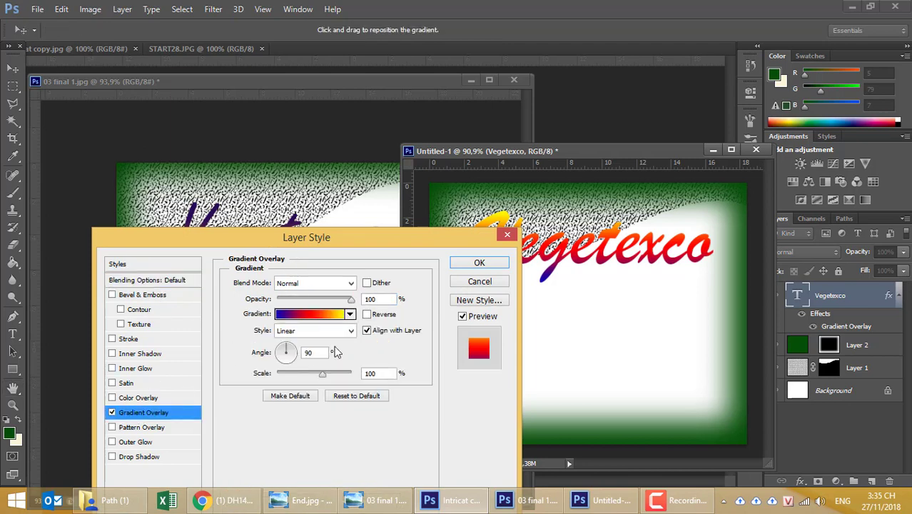
{"action": "left_click", "coordinate": [383, 315]}
{"action": "left_click", "coordinate": [480, 262]}
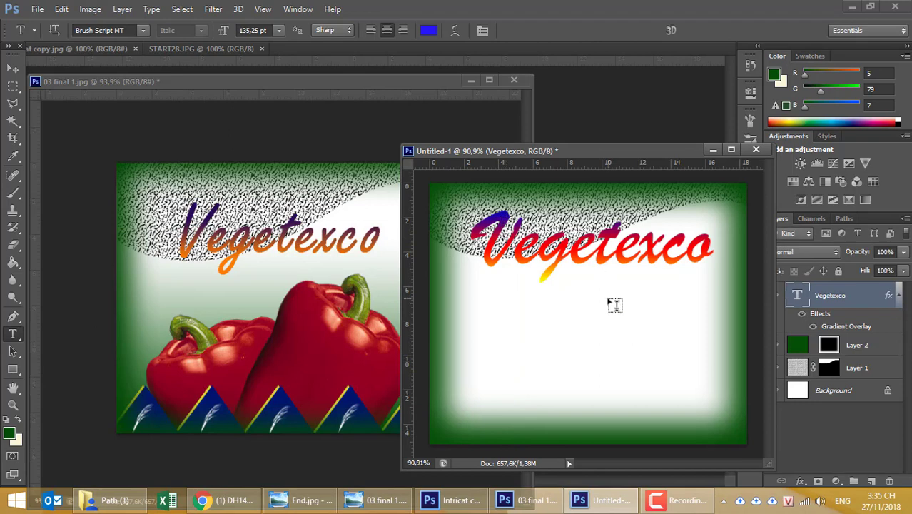
{"action": "left_click_drag", "start_coordinate": [632, 148], "coordinate": [651, 108]}
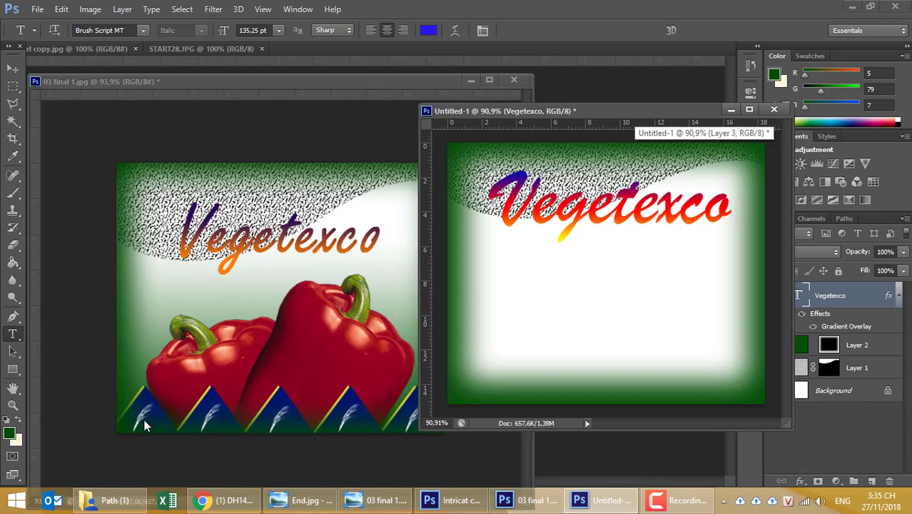
{"action": "left_click_drag", "start_coordinate": [454, 112], "coordinate": [425, 74]}
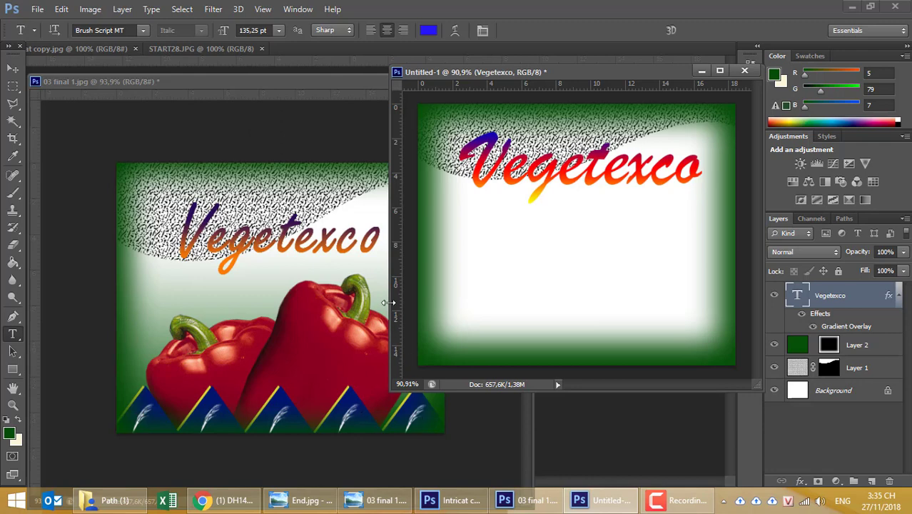
Draw a 3-sided polygon triangle below the Vegetexco title on a new layer.
{"action": "left_click", "coordinate": [873, 481]}
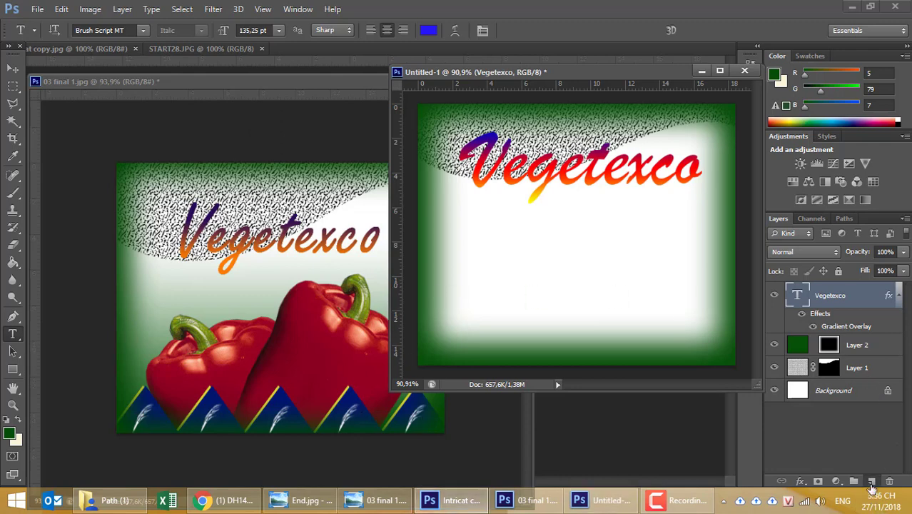
{"action": "left_click", "coordinate": [16, 370]}
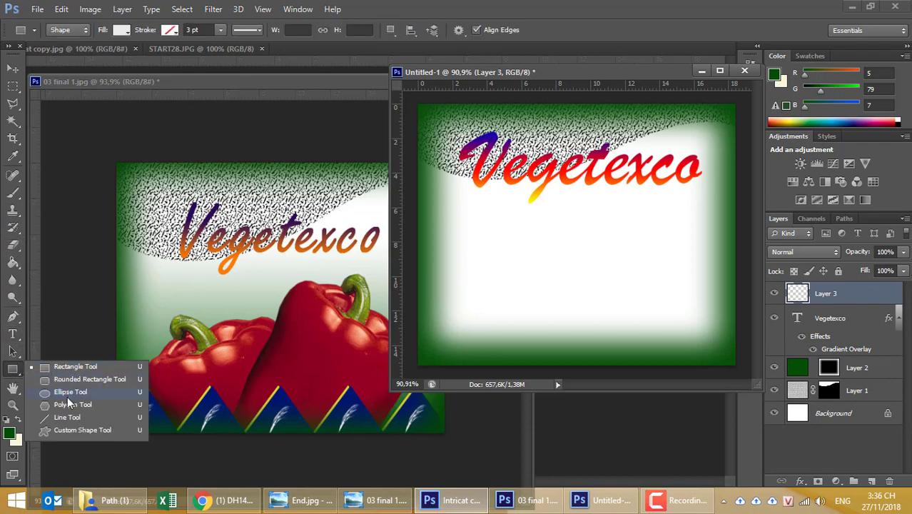
{"action": "left_click", "coordinate": [64, 407]}
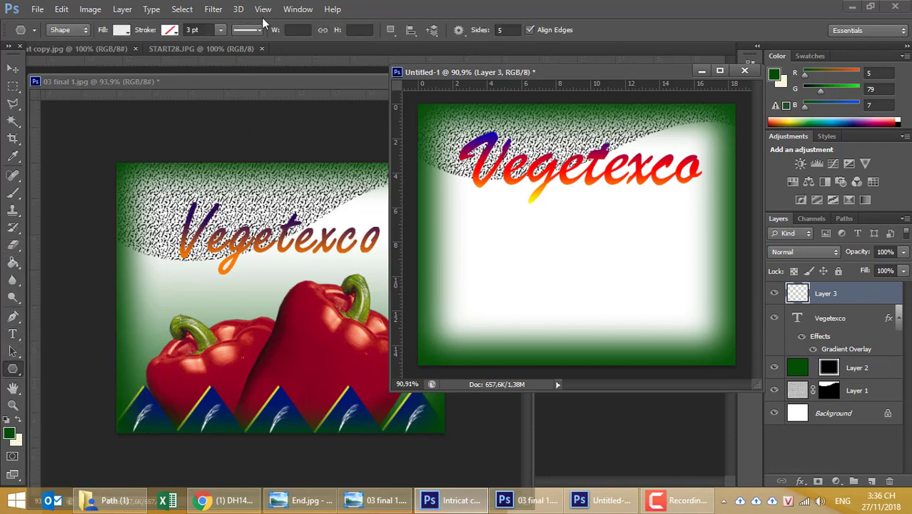
{"action": "left_click", "coordinate": [508, 30]}
{"action": "type", "text": "3"}
{"action": "key", "text": "Return"}
{"action": "left_click_drag", "start_coordinate": [526, 256], "coordinate": [572, 288]}
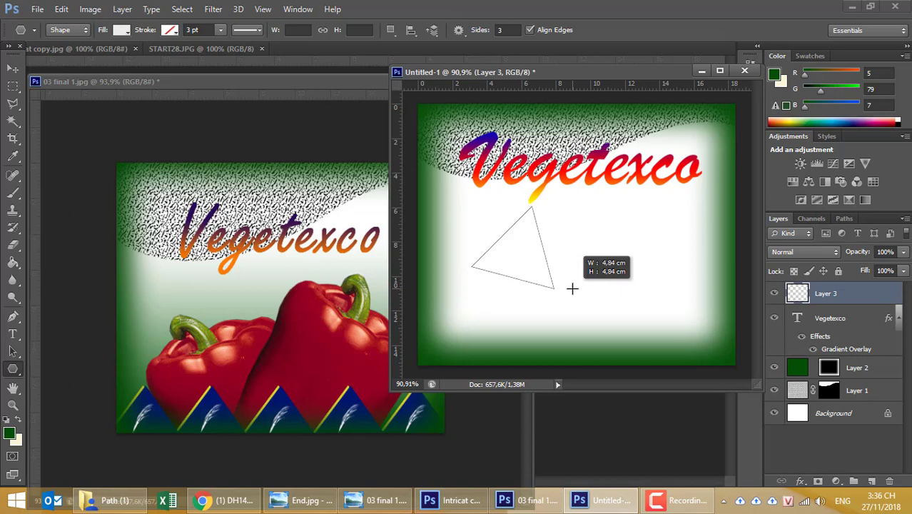
{"action": "mouse_move", "coordinate": [572, 289]}
{"action": "left_mouse_down"}
{"action": "mouse_move", "coordinate": [582, 257]}
{"action": "mouse_move", "coordinate": [525, 205]}
{"action": "mouse_move", "coordinate": [510, 206]}
{"action": "left_mouse_up"}
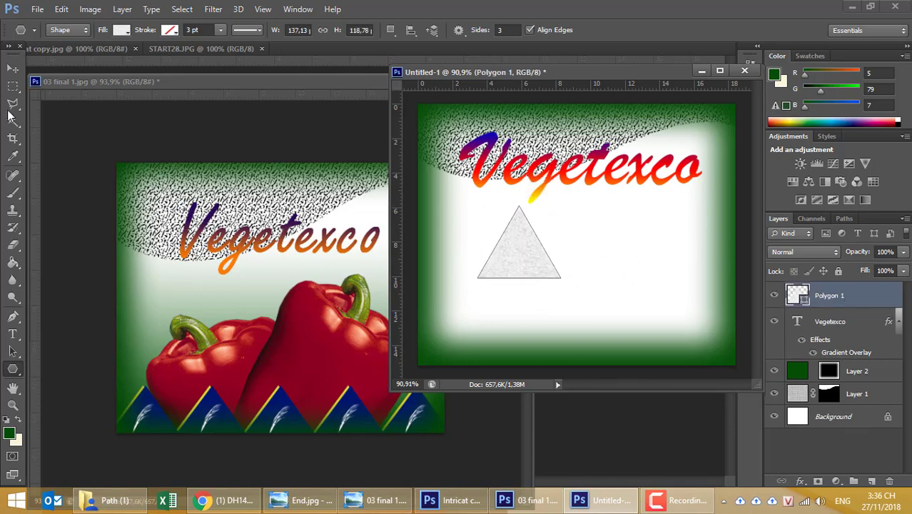
{"action": "left_click", "coordinate": [12, 68]}
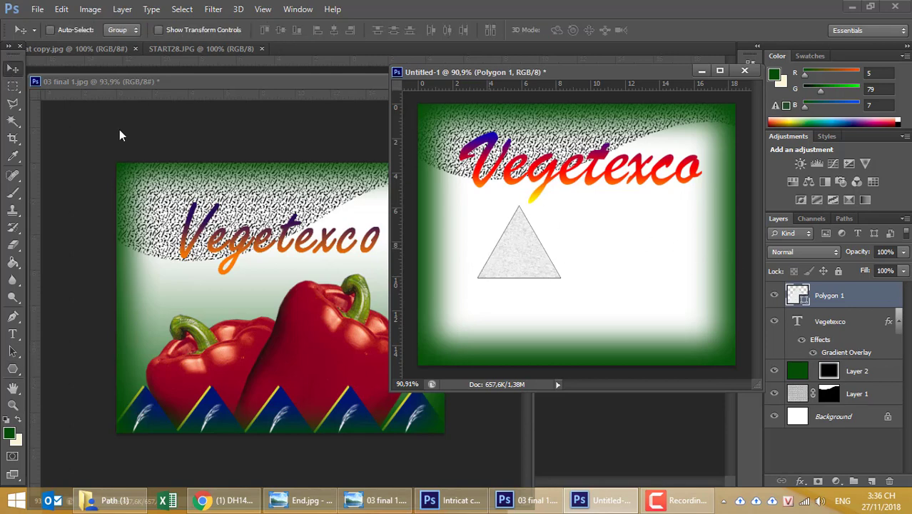
Nudge the triangle lower and give it a solid black fill.
{"action": "left_click_drag", "start_coordinate": [539, 258], "coordinate": [538, 287]}
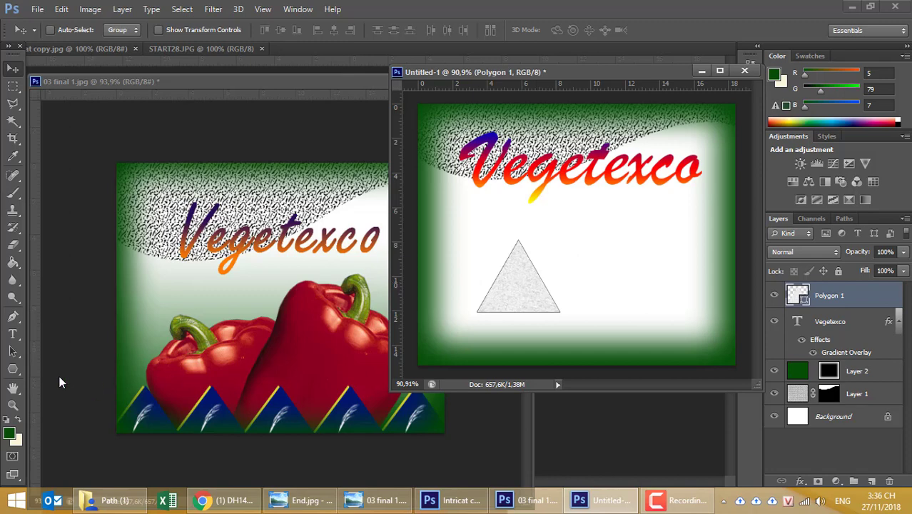
{"action": "left_click", "coordinate": [12, 352]}
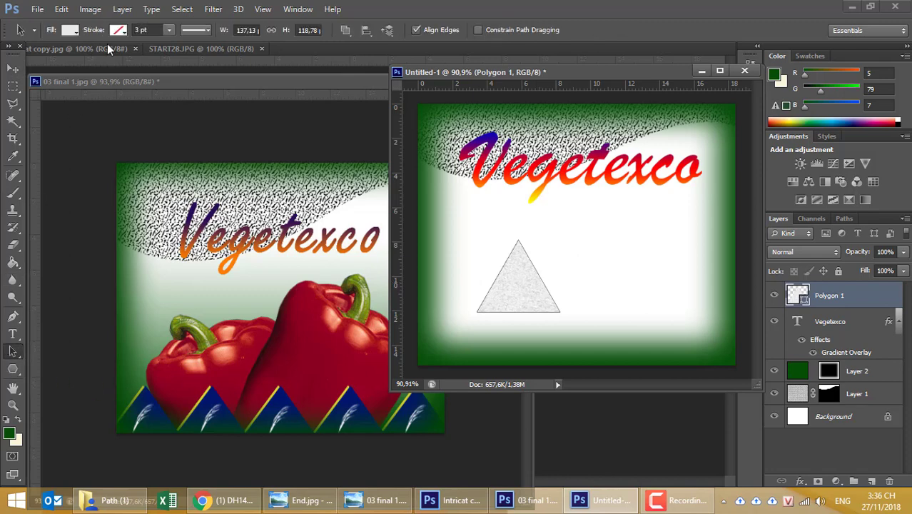
{"action": "left_click", "coordinate": [75, 34]}
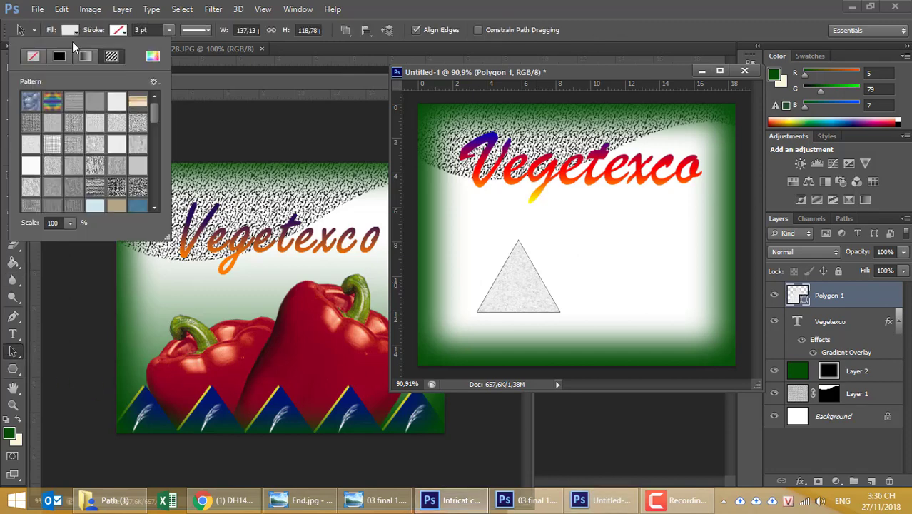
{"action": "left_click", "coordinate": [60, 57]}
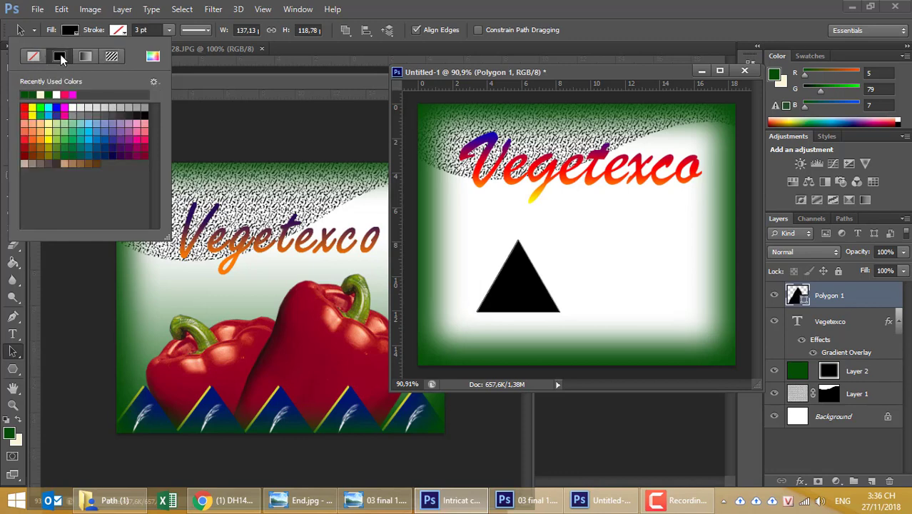
{"action": "left_click", "coordinate": [125, 36]}
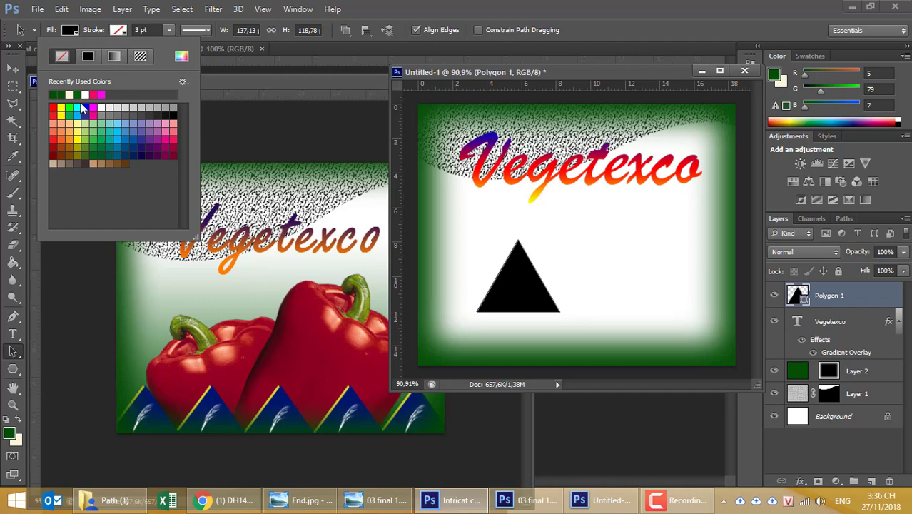
Sample the navy from the reference poster's triangles as the foreground colour.
{"action": "left_click", "coordinate": [216, 393]}
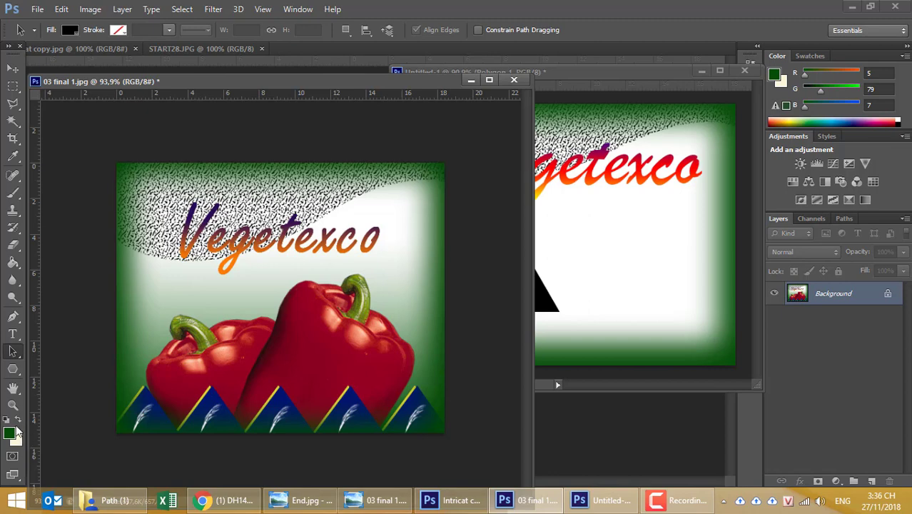
{"action": "left_click", "coordinate": [10, 433]}
{"action": "left_click", "coordinate": [216, 391]}
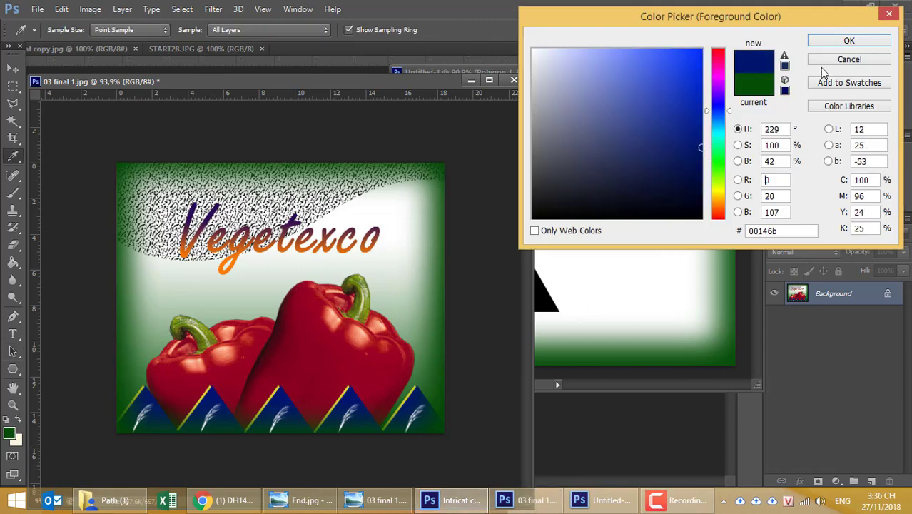
{"action": "left_click", "coordinate": [849, 40]}
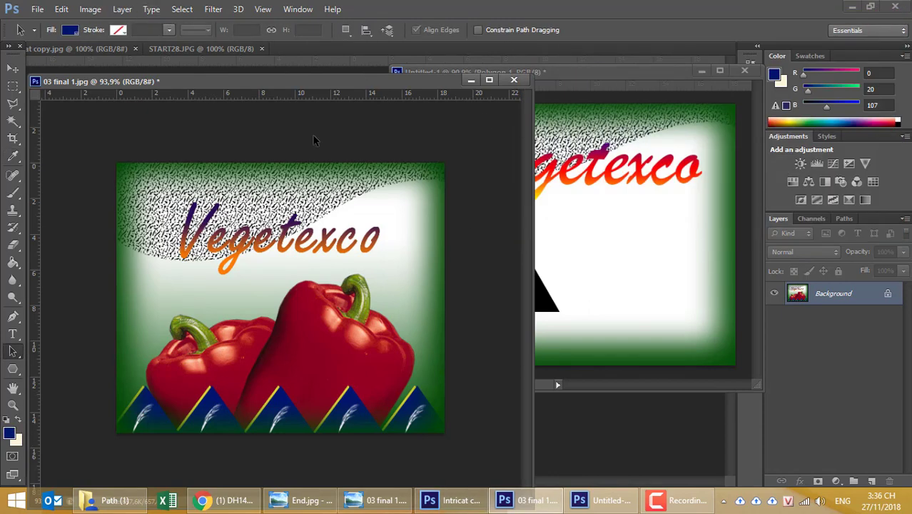
{"action": "left_click_drag", "start_coordinate": [569, 75], "coordinate": [638, 68]}
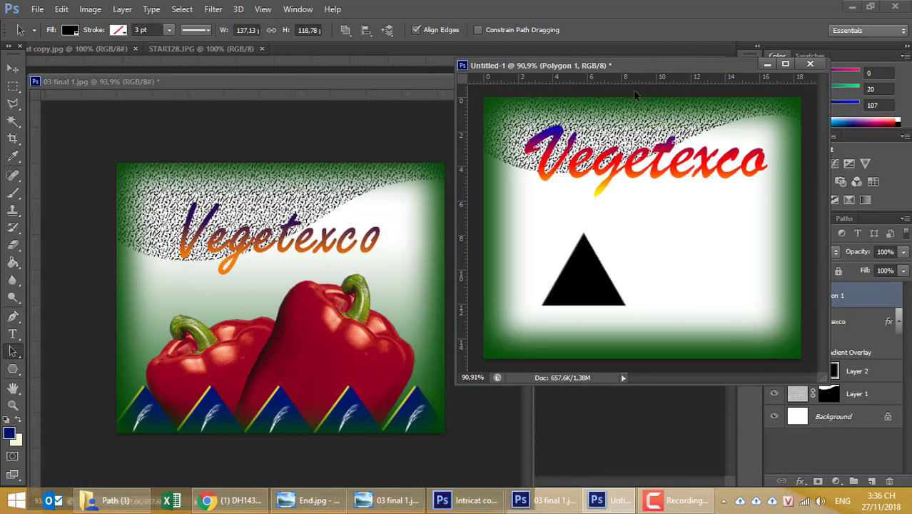
{"action": "left_click_drag", "start_coordinate": [571, 65], "coordinate": [493, 47]}
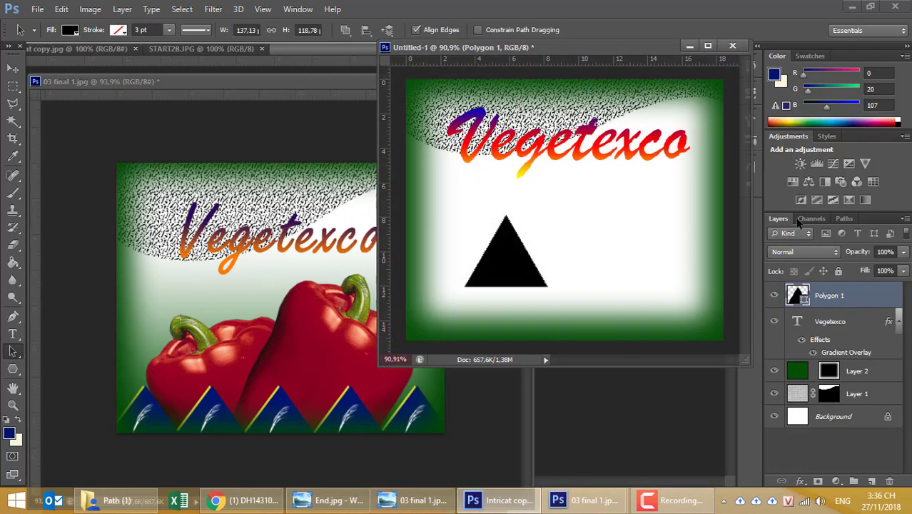
Fill the triangle with the dark navy from Recently Used Colors.
{"action": "left_click", "coordinate": [517, 262]}
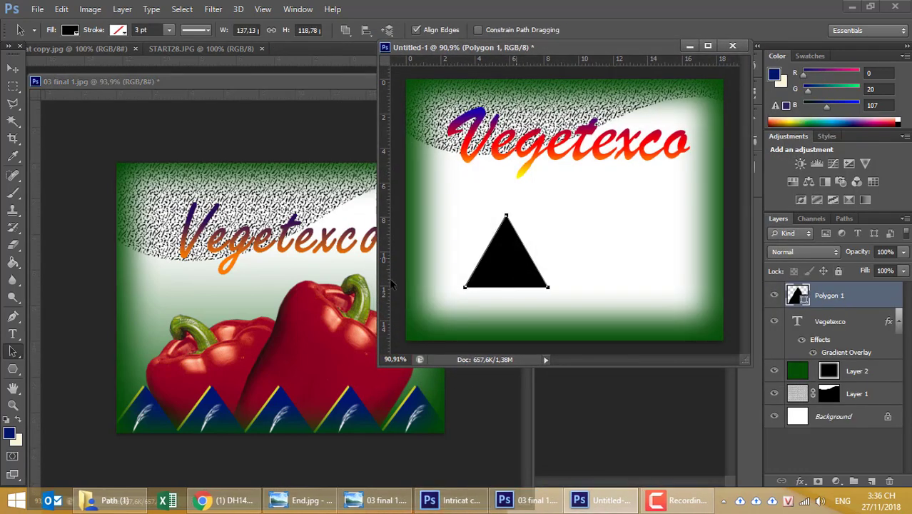
{"action": "left_click", "coordinate": [70, 30]}
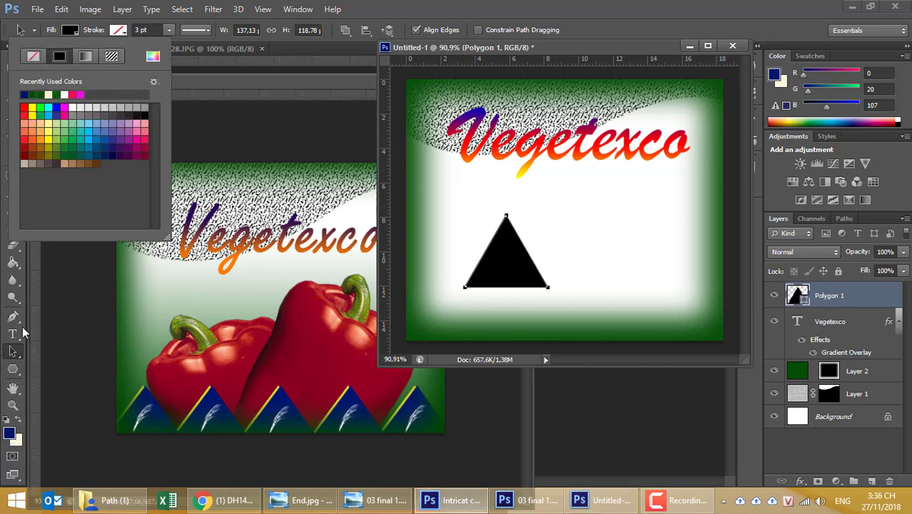
{"action": "left_click", "coordinate": [56, 107]}
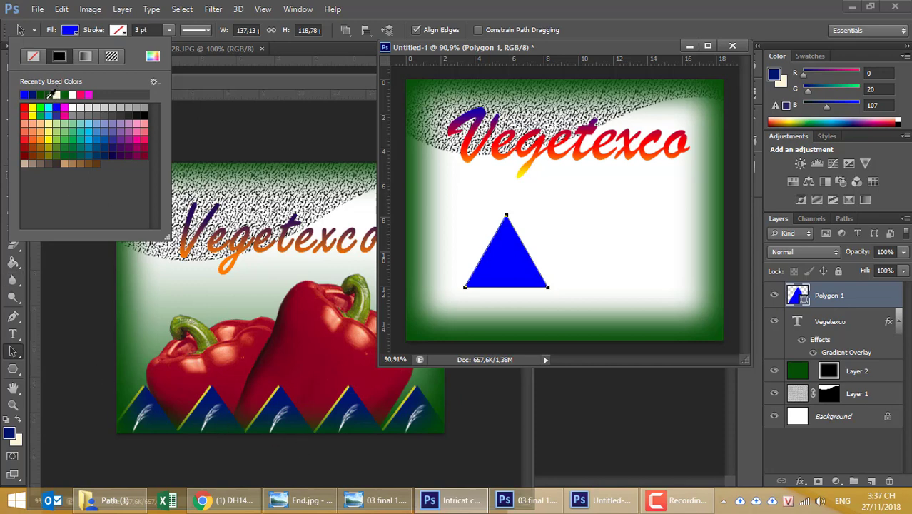
{"action": "left_click", "coordinate": [152, 56]}
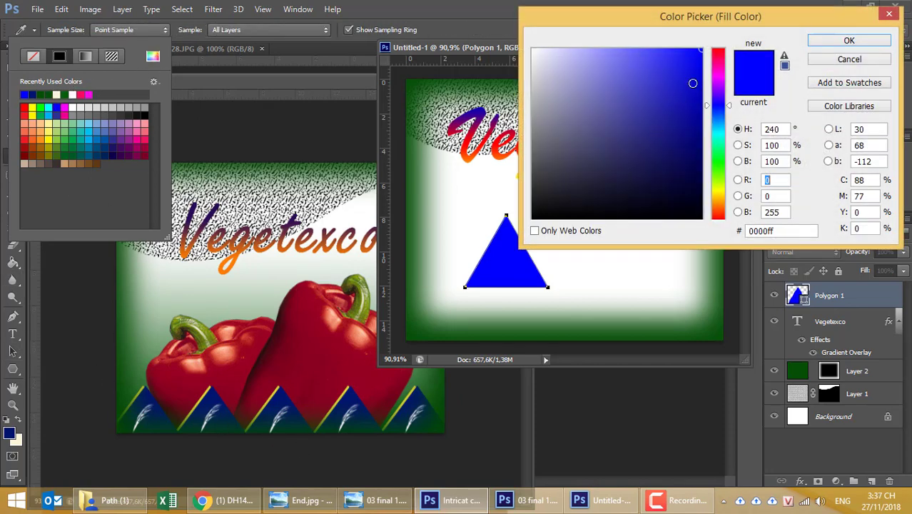
{"action": "left_click_drag", "start_coordinate": [693, 83], "coordinate": [712, 122]}
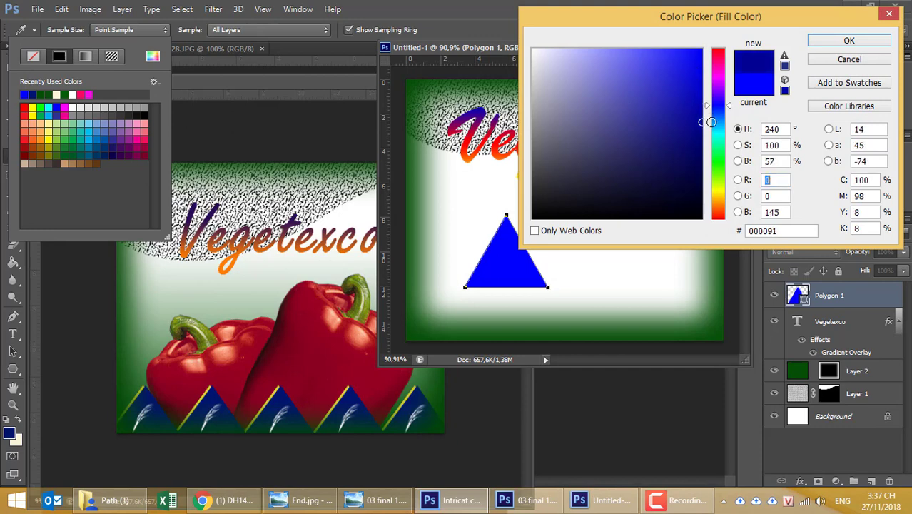
{"action": "left_click_drag", "start_coordinate": [697, 83], "coordinate": [701, 75]}
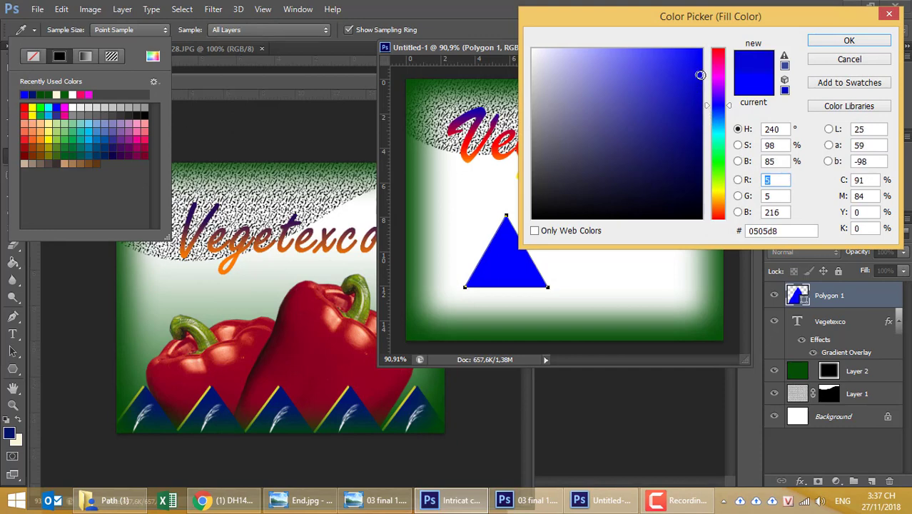
{"action": "left_click", "coordinate": [847, 40]}
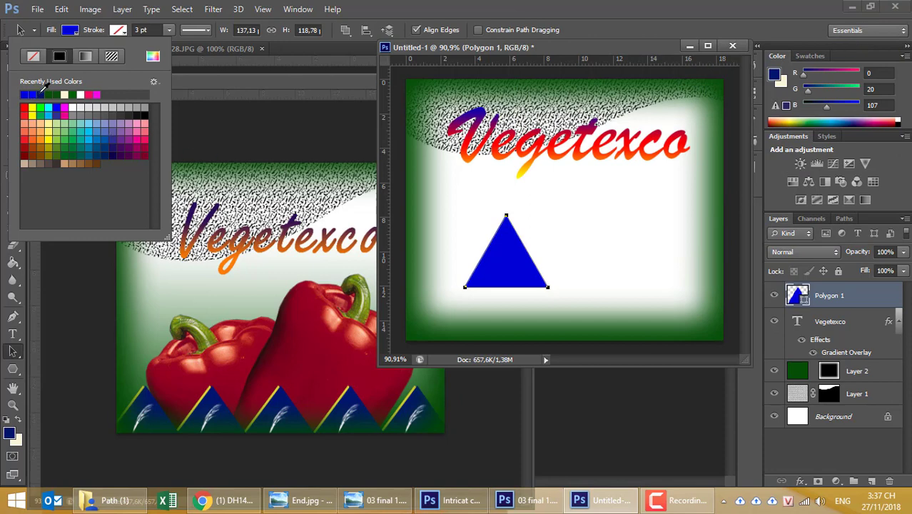
{"action": "left_click", "coordinate": [40, 94]}
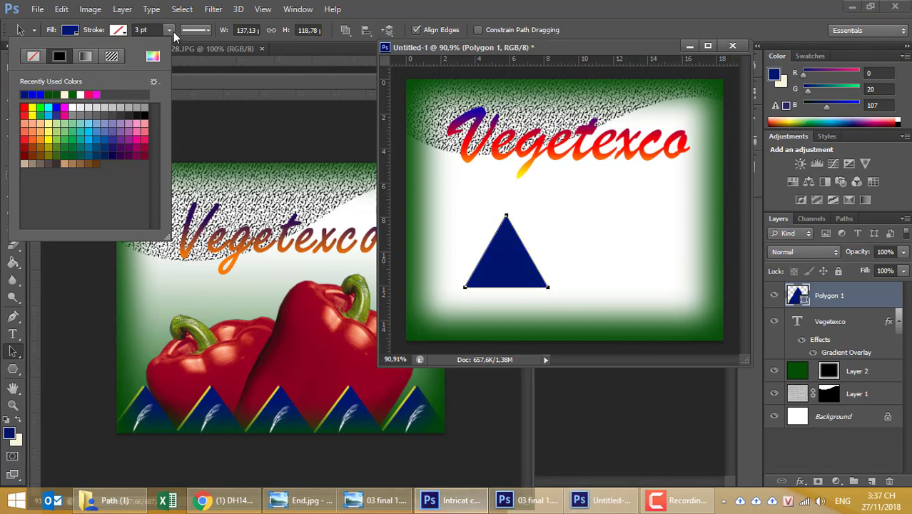
Move the navy triangle to the poster's bottom-left corner, undoing a stray title shift.
{"action": "left_click", "coordinate": [599, 29]}
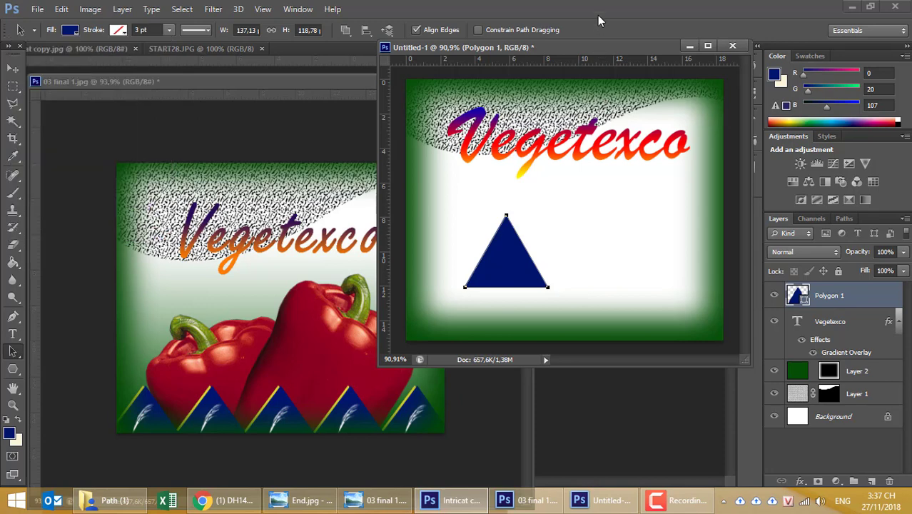
{"action": "left_click", "coordinate": [13, 67]}
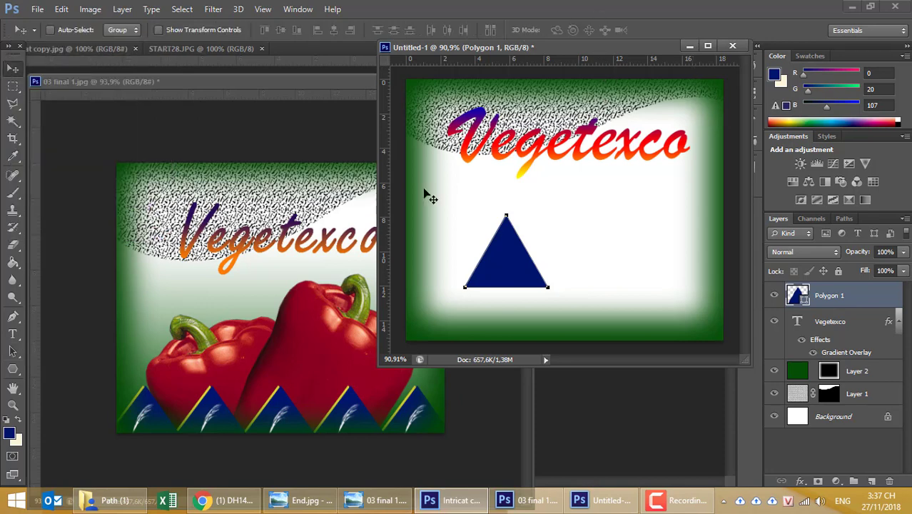
{"action": "left_click_drag", "start_coordinate": [499, 259], "coordinate": [442, 315]}
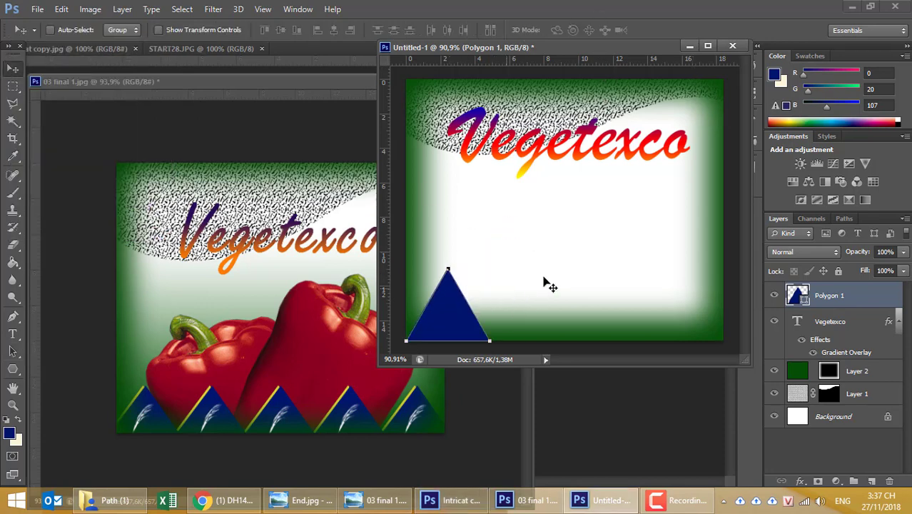
{"action": "left_click", "coordinate": [836, 323]}
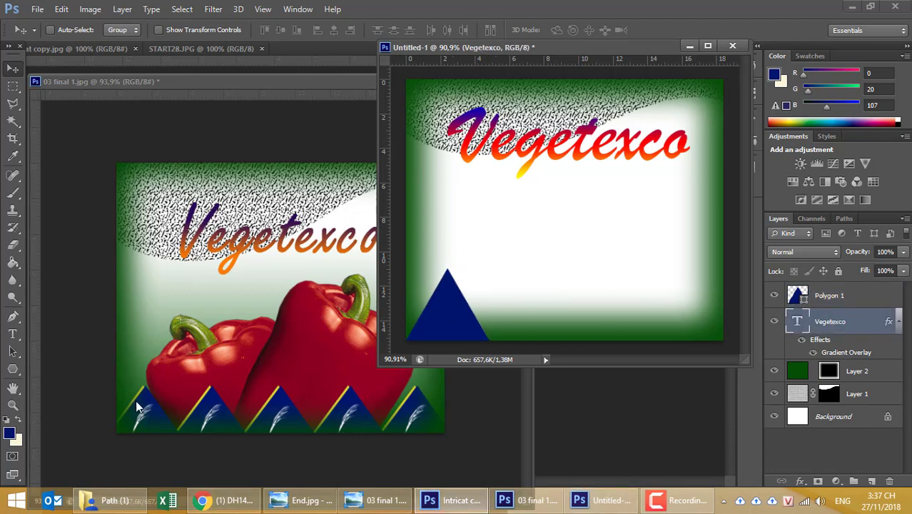
{"action": "left_click_drag", "start_coordinate": [461, 312], "coordinate": [477, 322]}
{"action": "key", "text": "ctrl+z"}
{"action": "left_click", "coordinate": [465, 317], "text": "ctrl"}
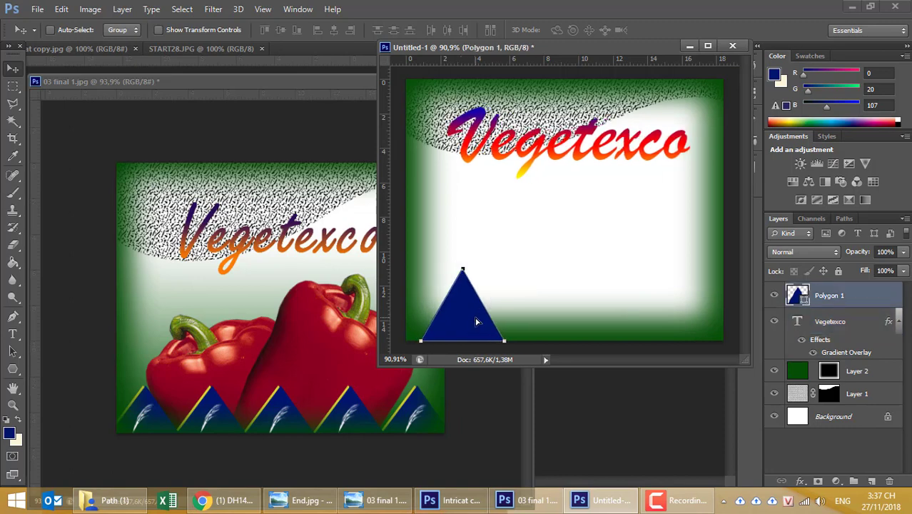
Duplicate the triangle as Polygon 1 copy, nudge it right, and open the original's fill colour.
{"action": "key", "text": "ctrl+j"}
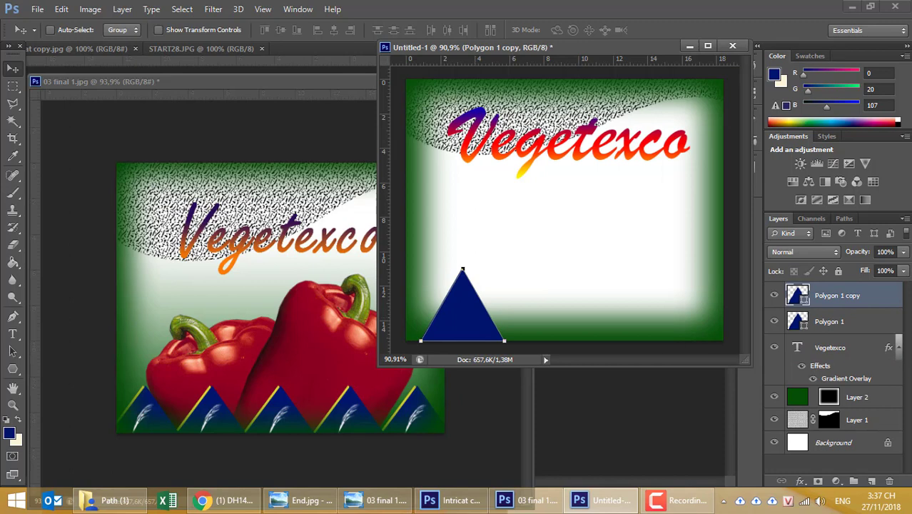
{"action": "left_click", "coordinate": [847, 322]}
{"action": "left_click", "coordinate": [842, 297]}
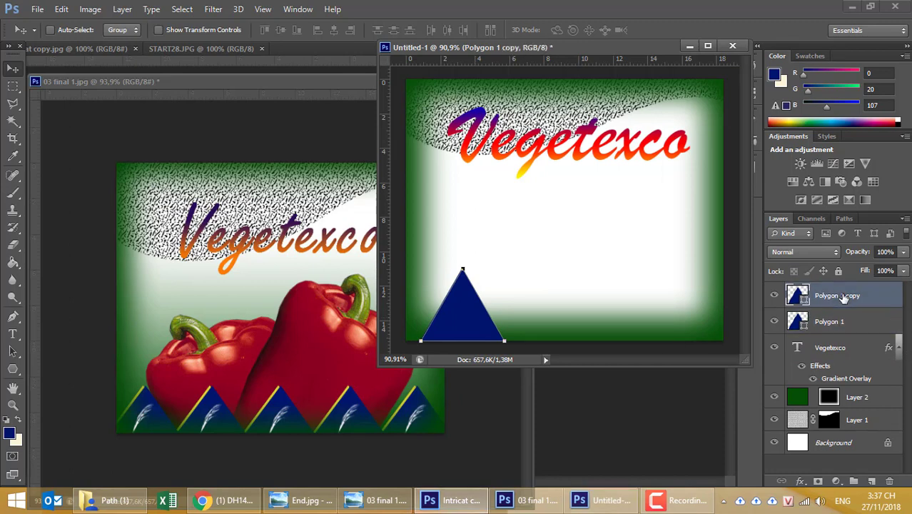
{"action": "left_click", "coordinate": [832, 322]}
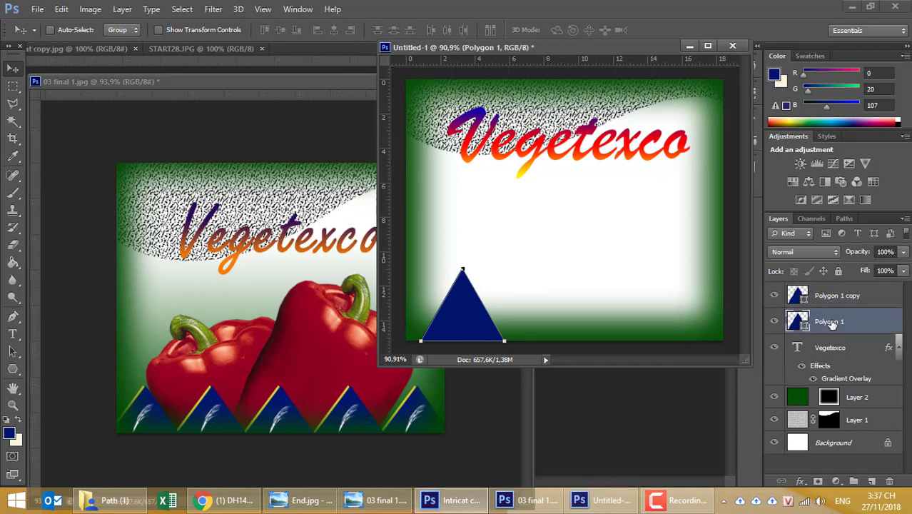
{"action": "left_click", "coordinate": [823, 299]}
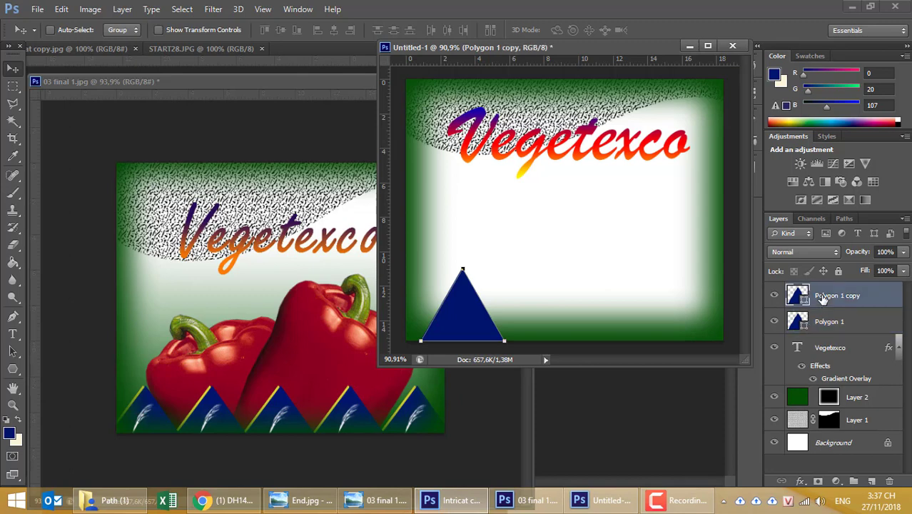
{"action": "key", "text": "Right"}
{"action": "key", "text": "Right"}
{"action": "key", "text": "Right"}
{"action": "key", "text": "Right"}
{"action": "key", "text": "Right"}
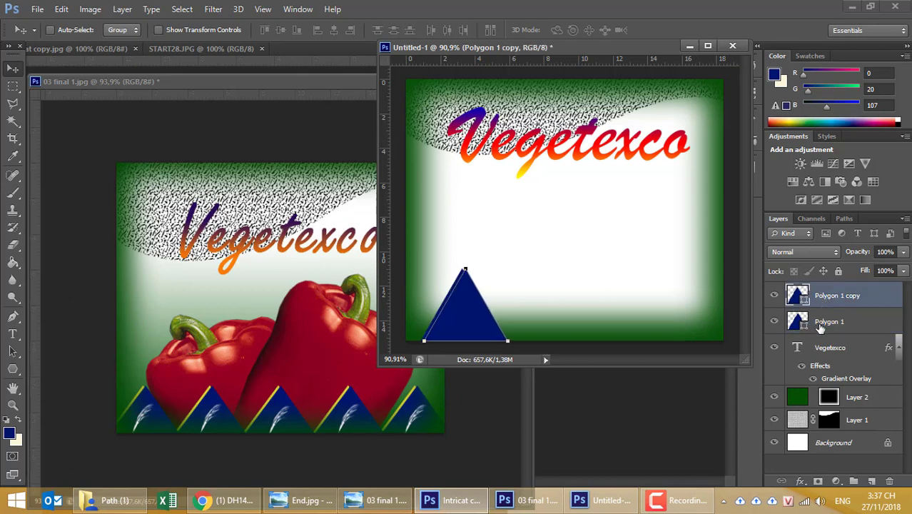
{"action": "left_click", "coordinate": [820, 324]}
{"action": "double_click", "coordinate": [793, 323]}
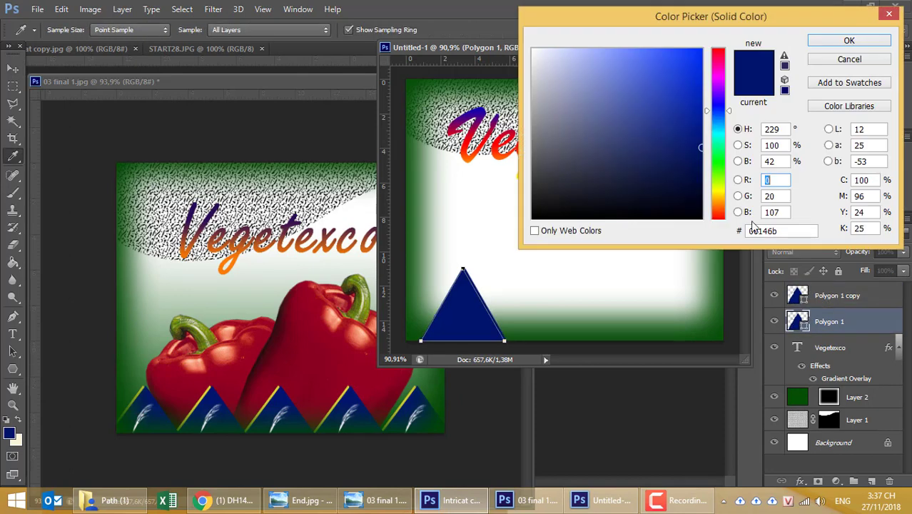
Recolour the original Polygon 1 triangle lime yellow #d6fb0b.
{"action": "left_click", "coordinate": [719, 187]}
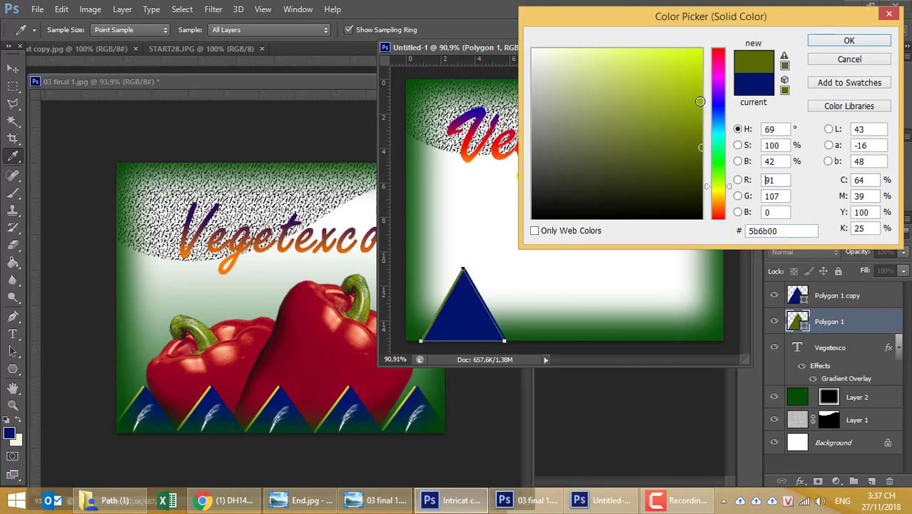
{"action": "left_click_drag", "start_coordinate": [700, 101], "coordinate": [694, 51]}
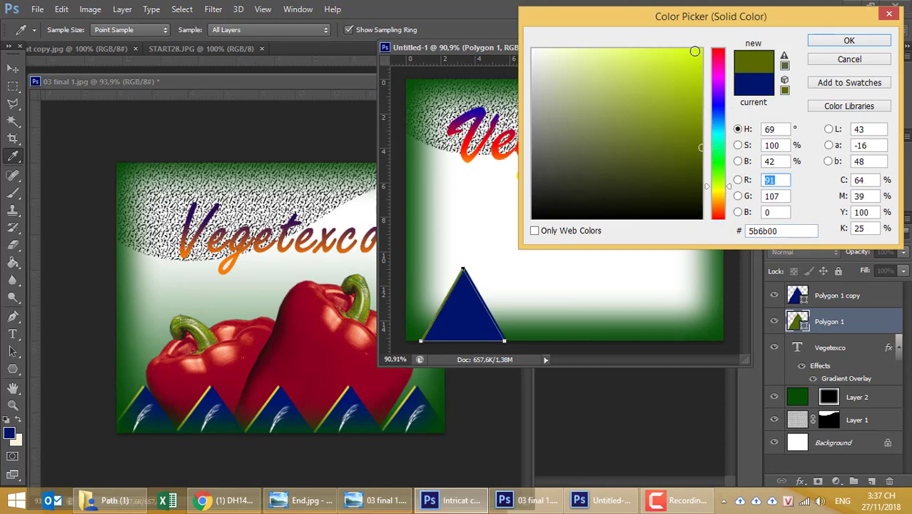
{"action": "left_click", "coordinate": [849, 41]}
{"action": "left_click", "coordinate": [851, 357]}
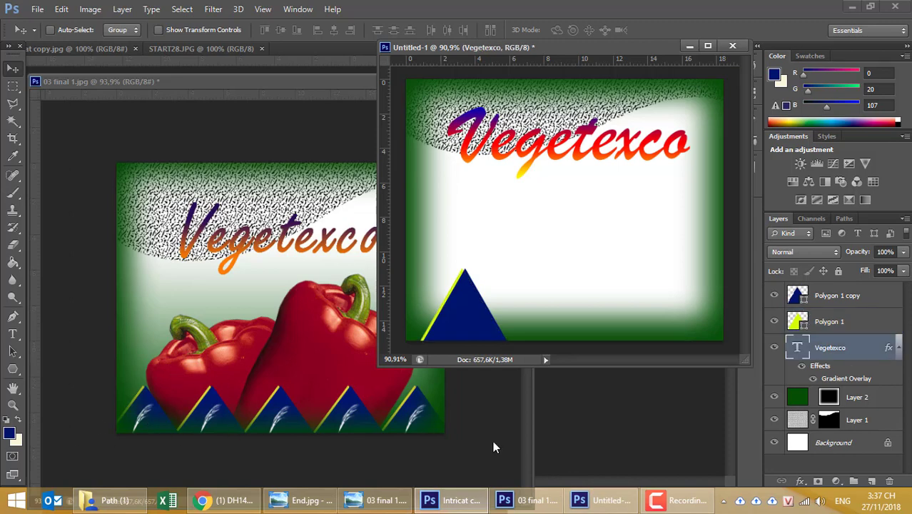
Select Polygon 1 copy and create an empty Layer 3 above it.
{"action": "left_click", "coordinate": [839, 299]}
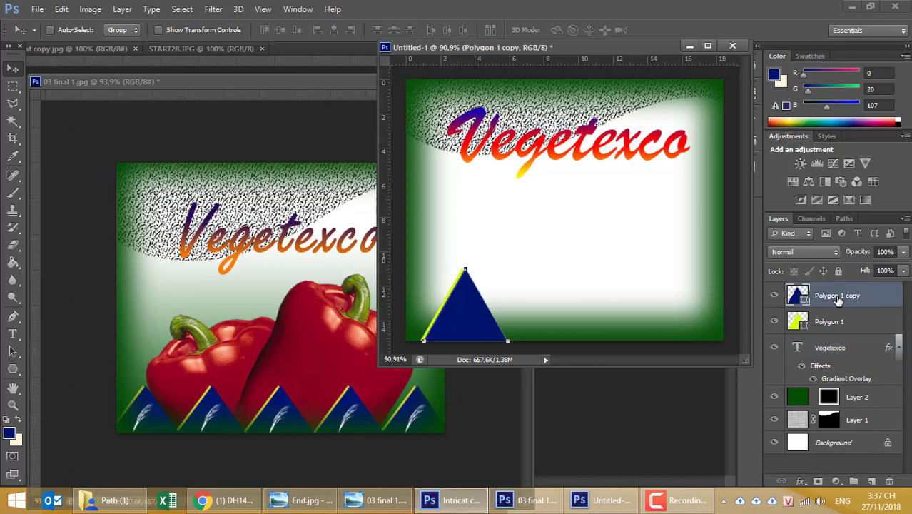
{"action": "left_click", "coordinate": [833, 317]}
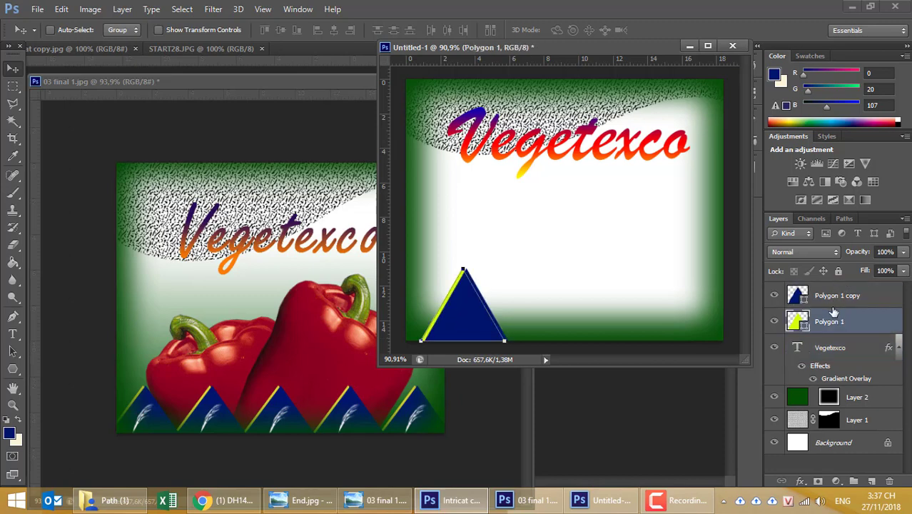
{"action": "left_click", "coordinate": [828, 314]}
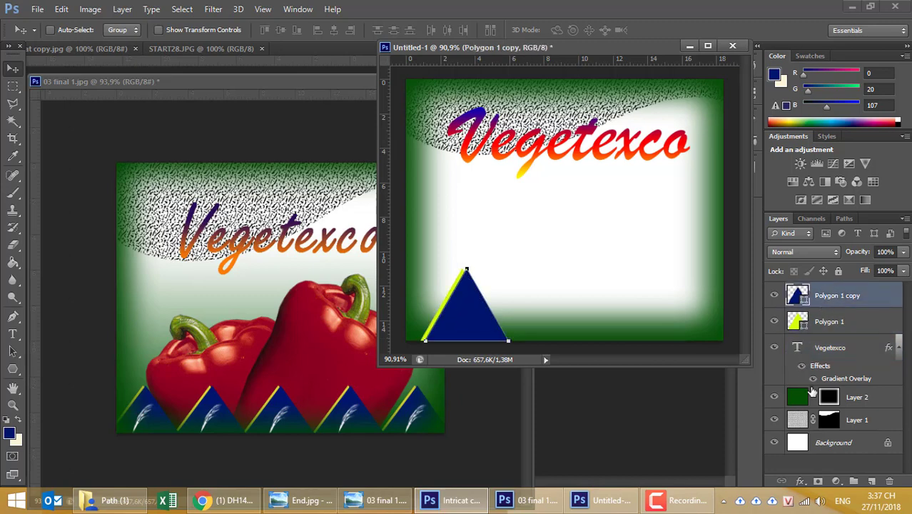
{"action": "left_click", "coordinate": [858, 376]}
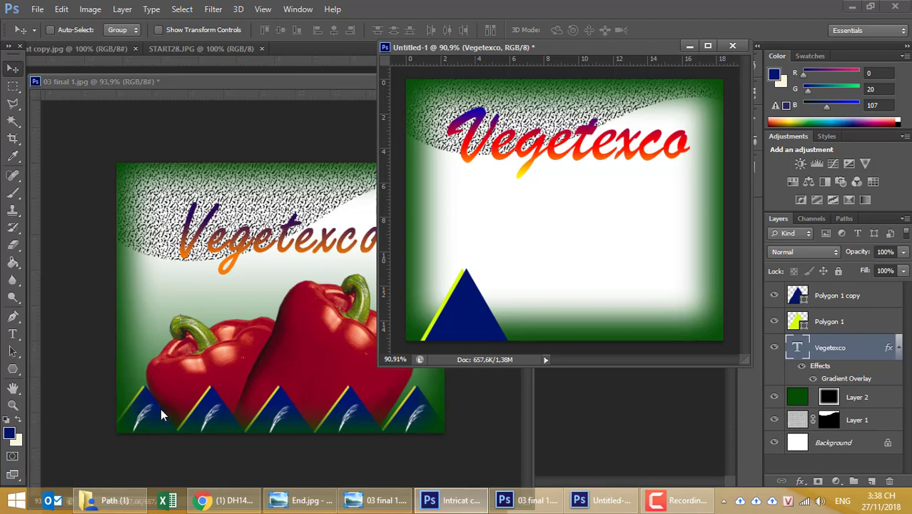
{"action": "left_click", "coordinate": [842, 301]}
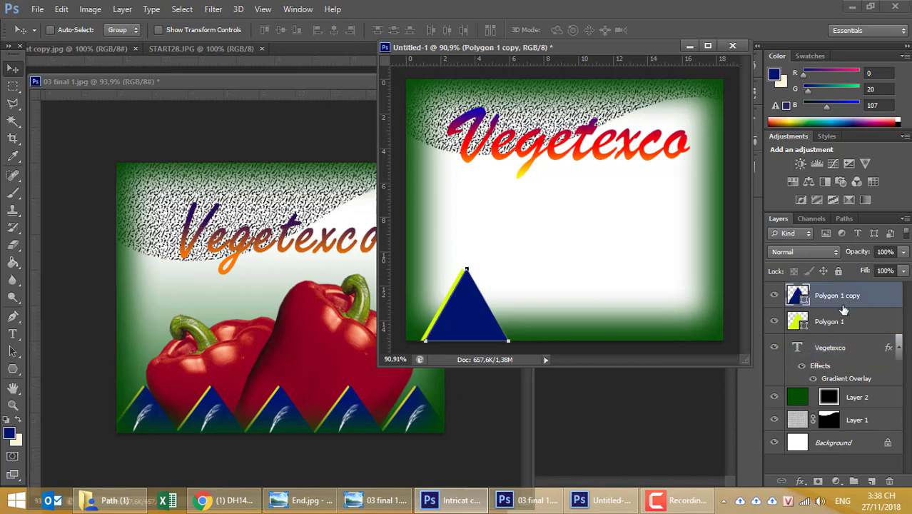
{"action": "left_click", "coordinate": [872, 482]}
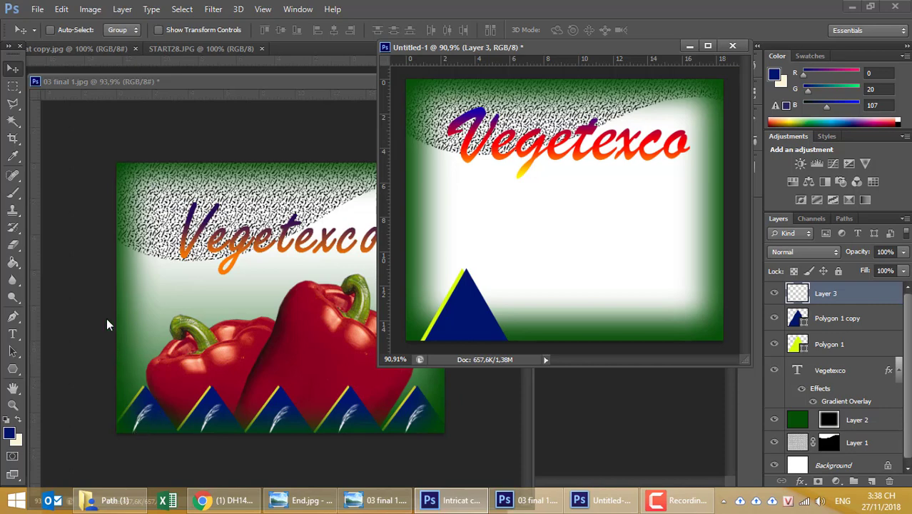
Choose the Brush tool with a 74 px star-shaped tip and paint a test stroke on the triangle.
{"action": "left_click", "coordinate": [15, 200]}
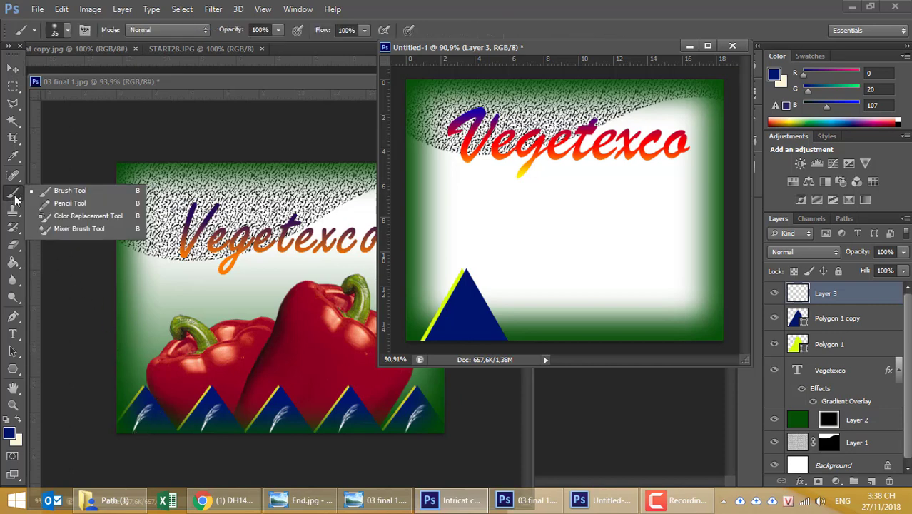
{"action": "left_click", "coordinate": [62, 196]}
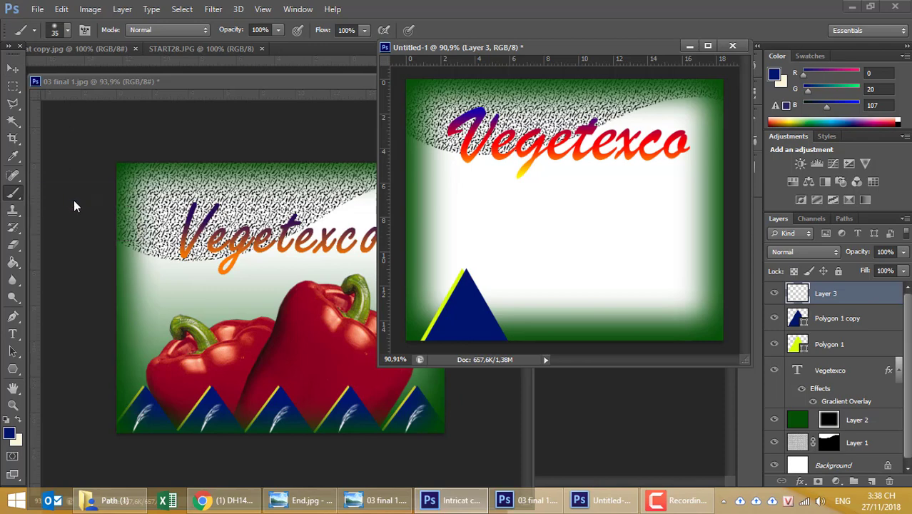
{"action": "left_click", "coordinate": [68, 30]}
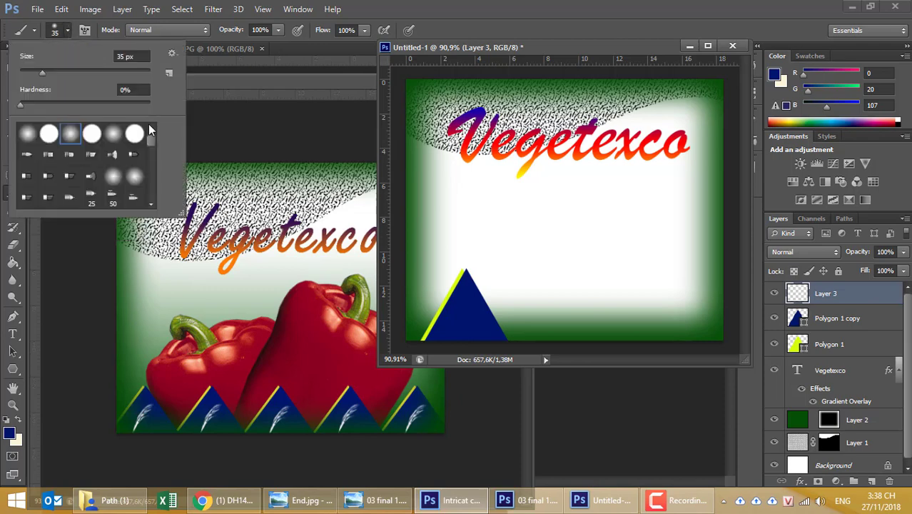
{"action": "left_click_drag", "start_coordinate": [150, 141], "coordinate": [152, 165]}
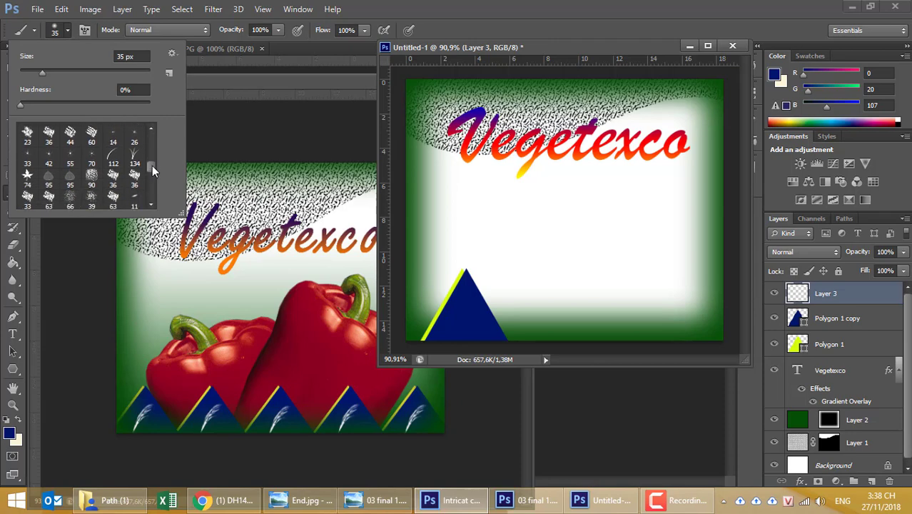
{"action": "left_click", "coordinate": [27, 177]}
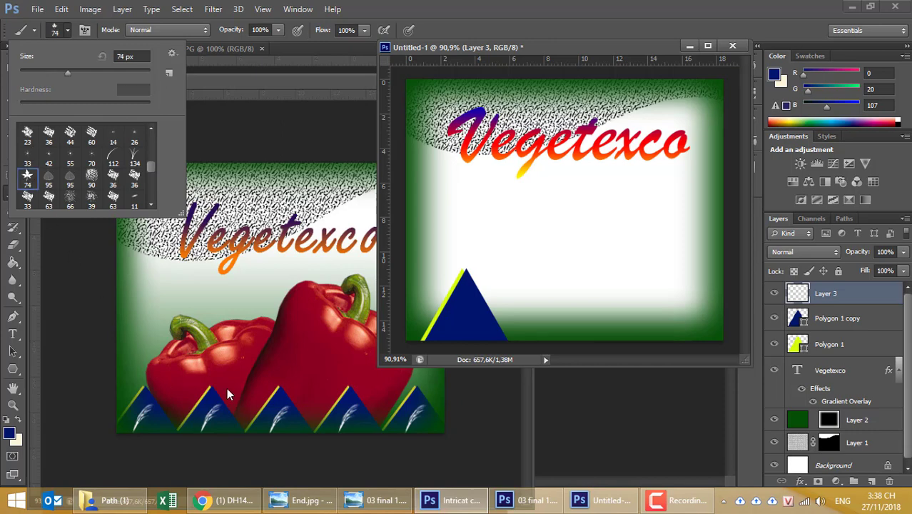
{"action": "double_click", "coordinate": [27, 178]}
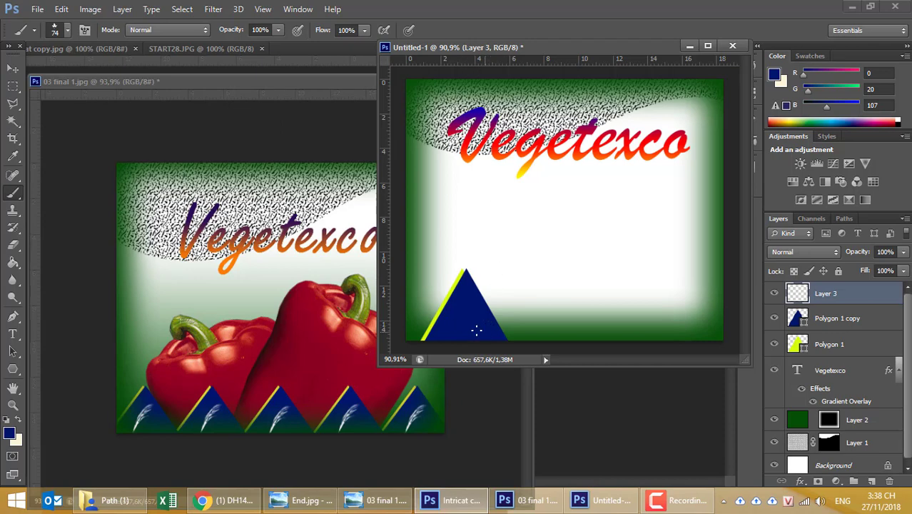
{"action": "left_click_drag", "start_coordinate": [476, 330], "coordinate": [460, 327]}
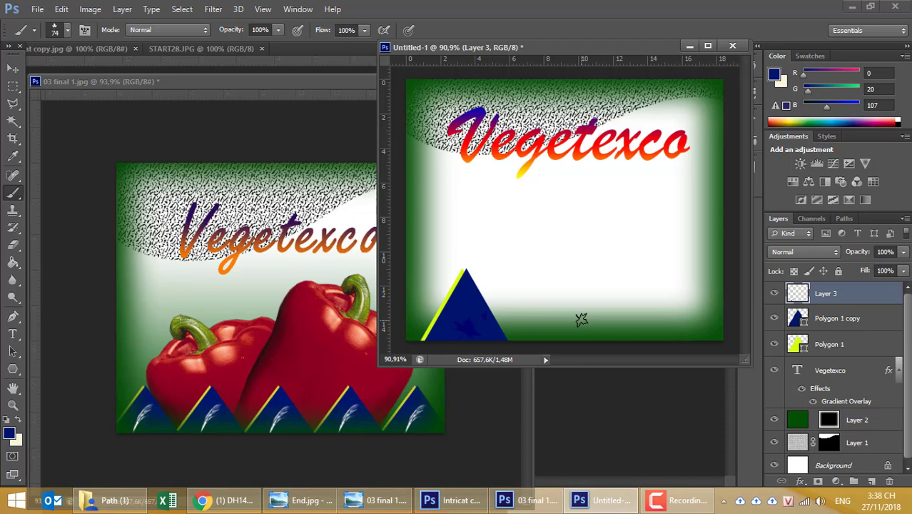
Undo the test marks and swap to cream (R250 G245 B216) as the foreground colour.
{"action": "key", "text": "ctrl+z"}
{"action": "left_click", "coordinate": [20, 420]}
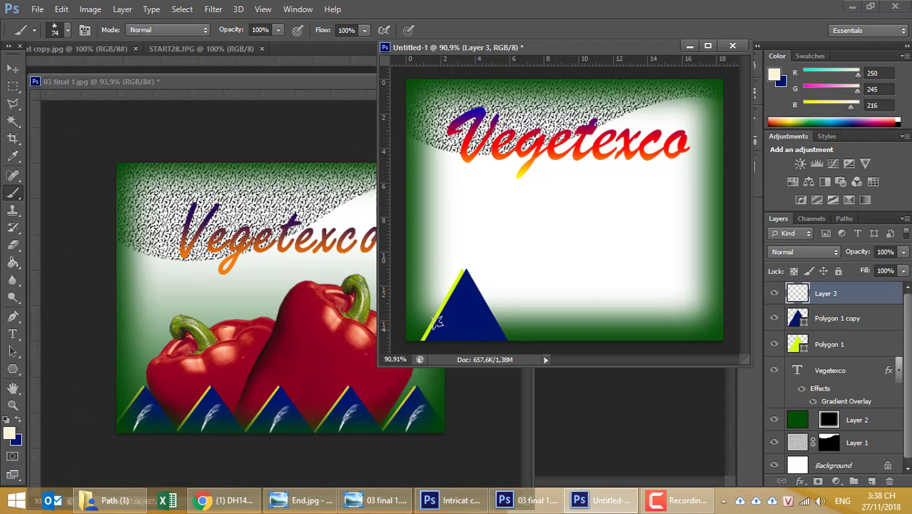
{"action": "left_click", "coordinate": [455, 314]}
{"action": "key", "text": "ctrl+z"}
{"action": "left_click_drag", "start_coordinate": [567, 57], "coordinate": [512, 84]}
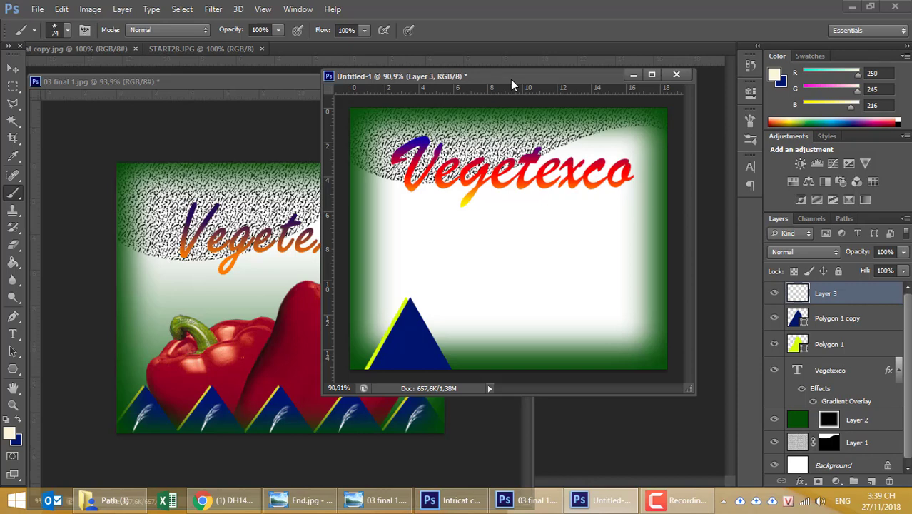
Disable Shape Dynamics, Scattering and Color Dynamics on the leaf brush in the Brush panel.
{"action": "left_click", "coordinate": [747, 121]}
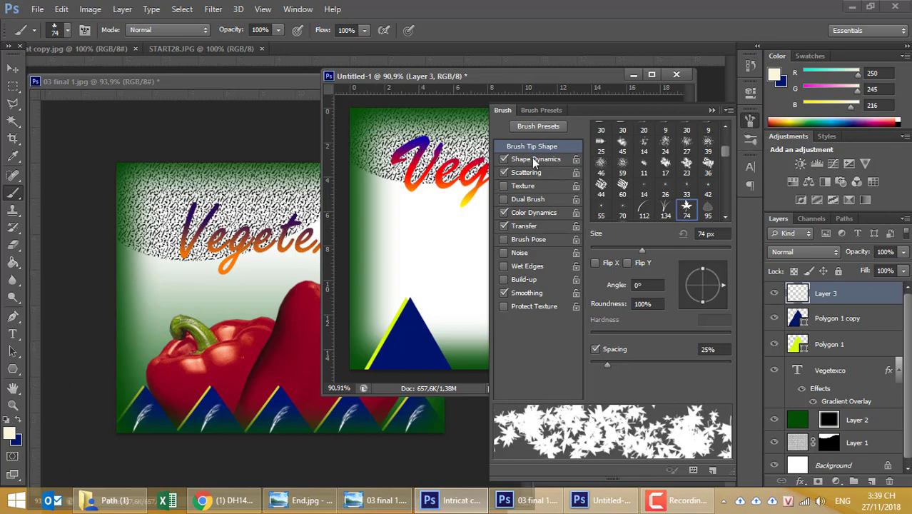
{"action": "left_click", "coordinate": [504, 159]}
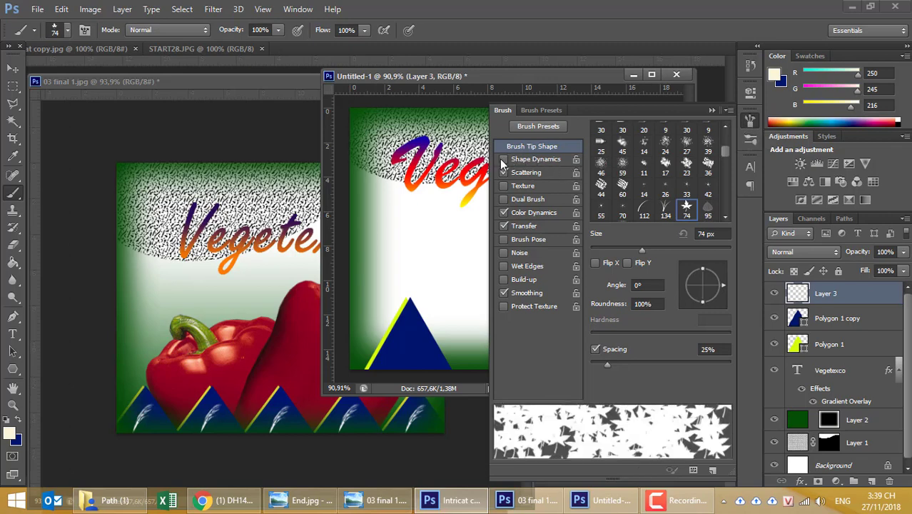
{"action": "left_click", "coordinate": [526, 174]}
{"action": "left_click", "coordinate": [504, 173]}
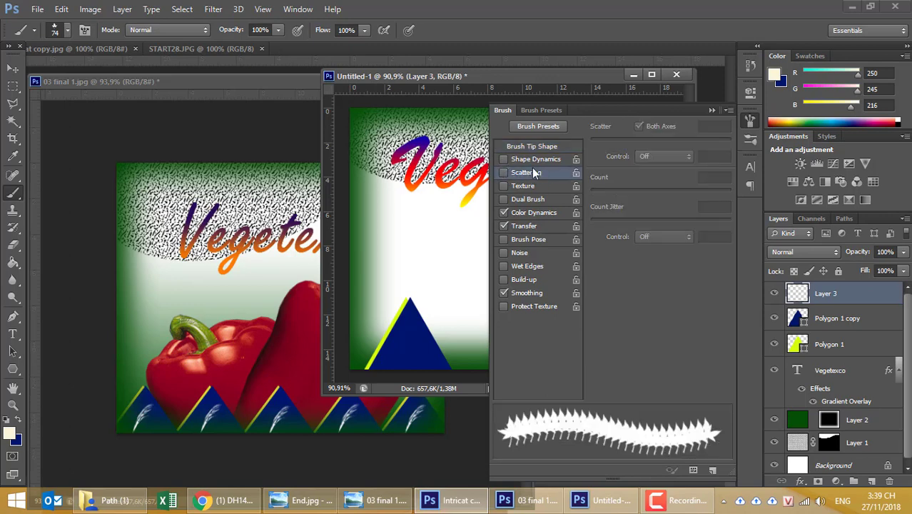
{"action": "left_click", "coordinate": [534, 213]}
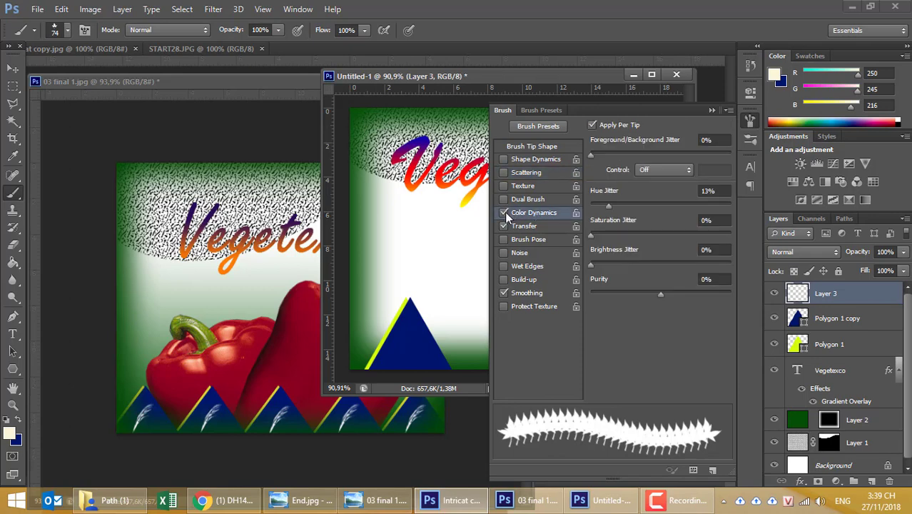
{"action": "left_click", "coordinate": [504, 213]}
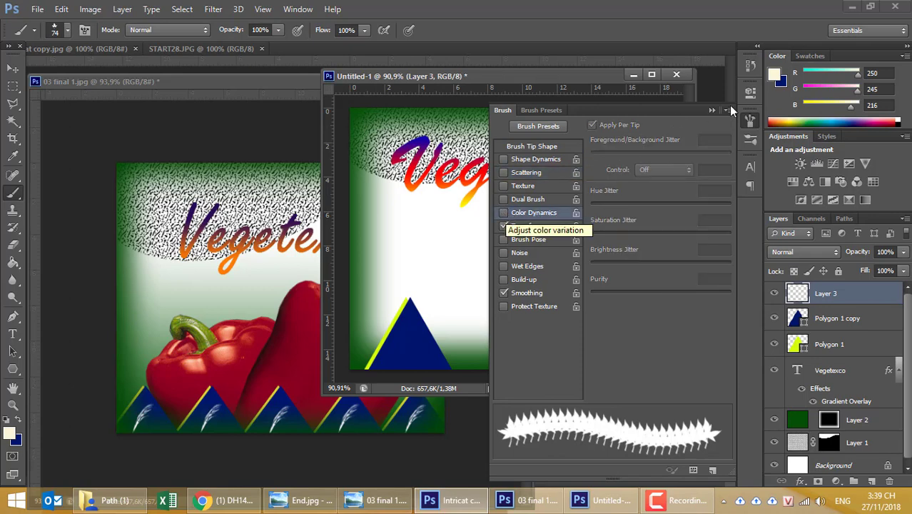
{"action": "left_click", "coordinate": [748, 120]}
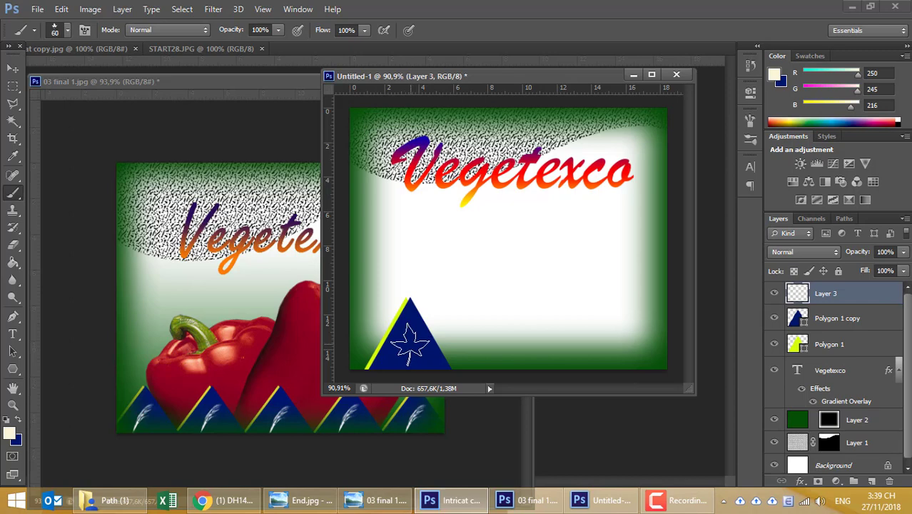
Stamp one white leaf at 50 px on the navy triangle, then select Layer 3 through Polygon 1.
{"action": "key", "text": "bracketleft"}
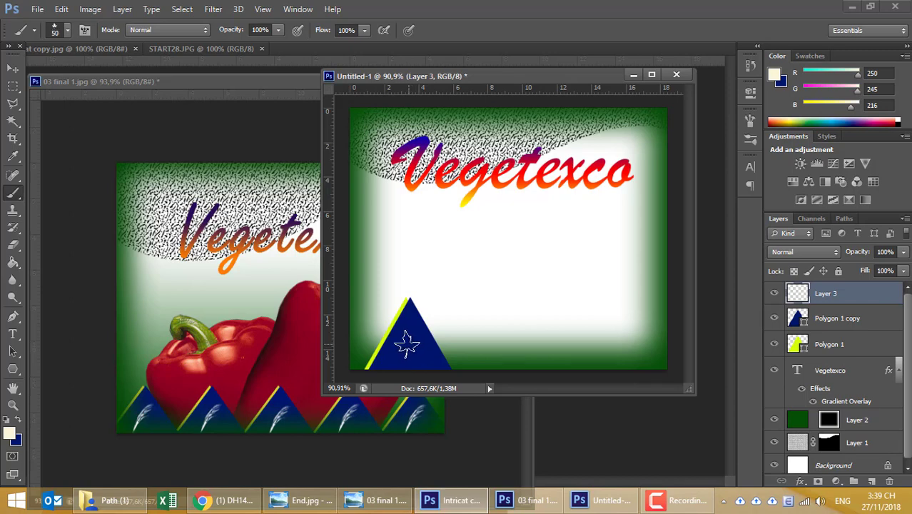
{"action": "left_click", "coordinate": [406, 343]}
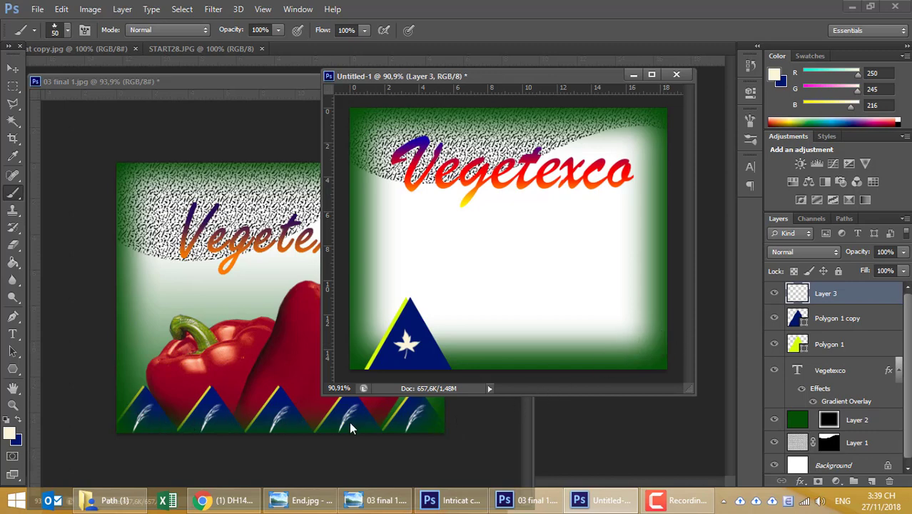
{"action": "left_click", "coordinate": [855, 347], "text": "shift"}
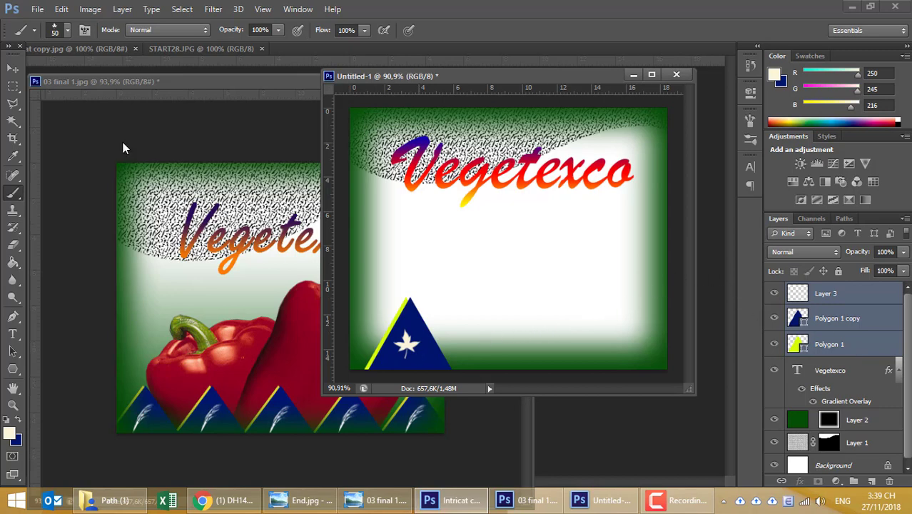
Alt-drag copies of the leaf-marked triangle rightward along the bottom of the poster.
{"action": "left_click", "coordinate": [13, 71]}
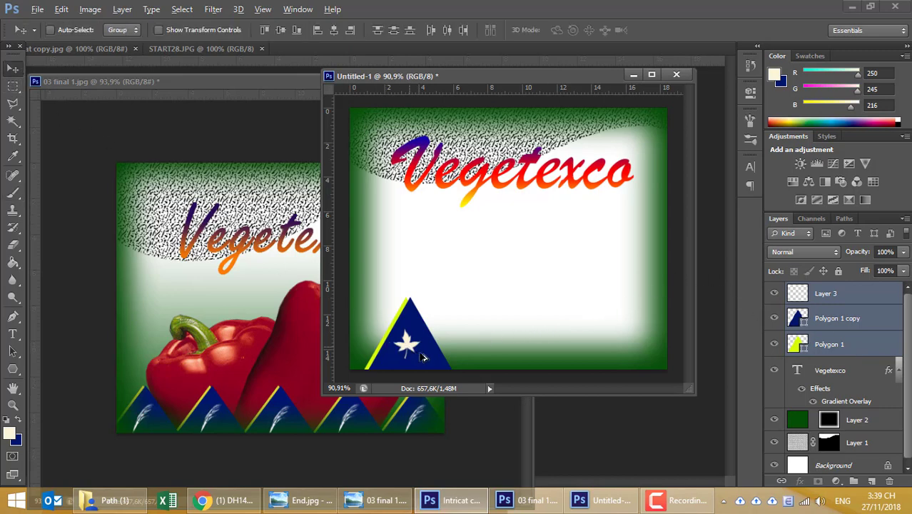
{"action": "left_click_drag", "start_coordinate": [428, 355], "coordinate": [627, 358]}
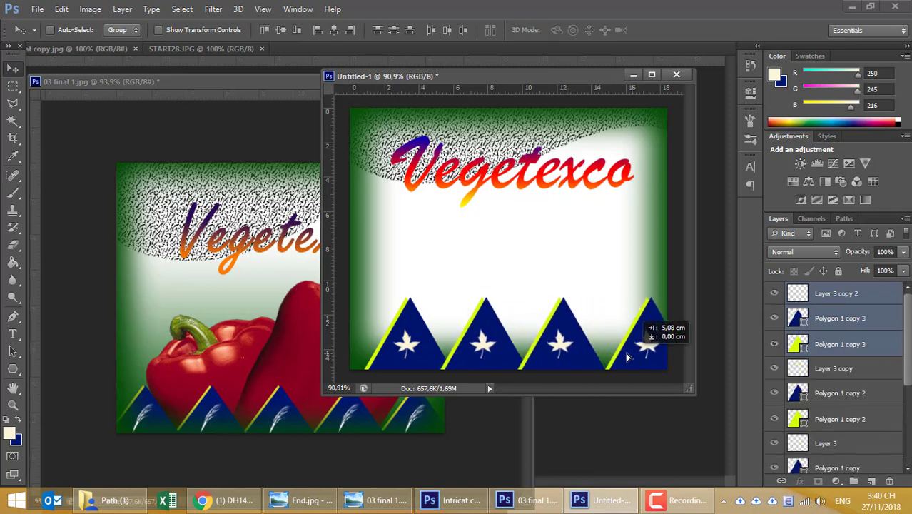
{"action": "left_click_drag", "start_coordinate": [628, 357], "coordinate": [623, 358]}
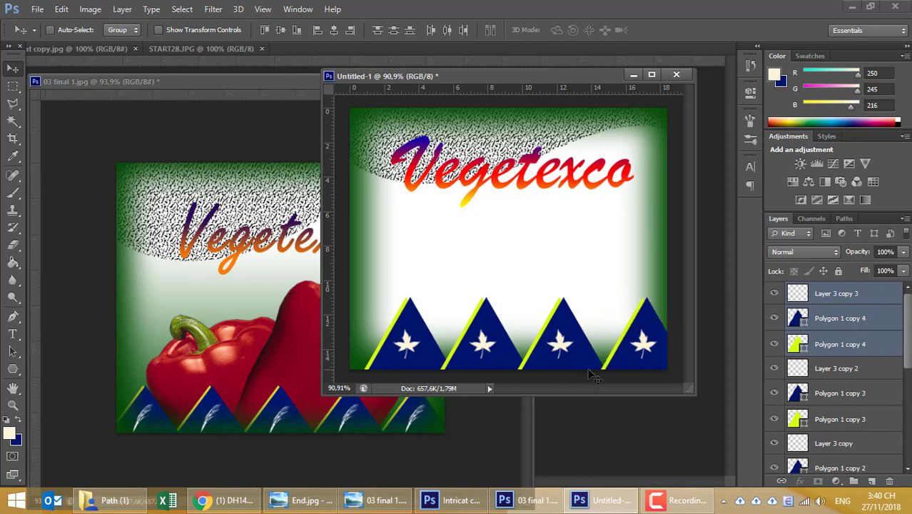
Select all the triangle and leaf layers in the Layers panel.
{"action": "left_click", "coordinate": [851, 297]}
{"action": "scroll", "coordinate": [850, 357], "scroll_direction": "down", "scroll_amount": 2}
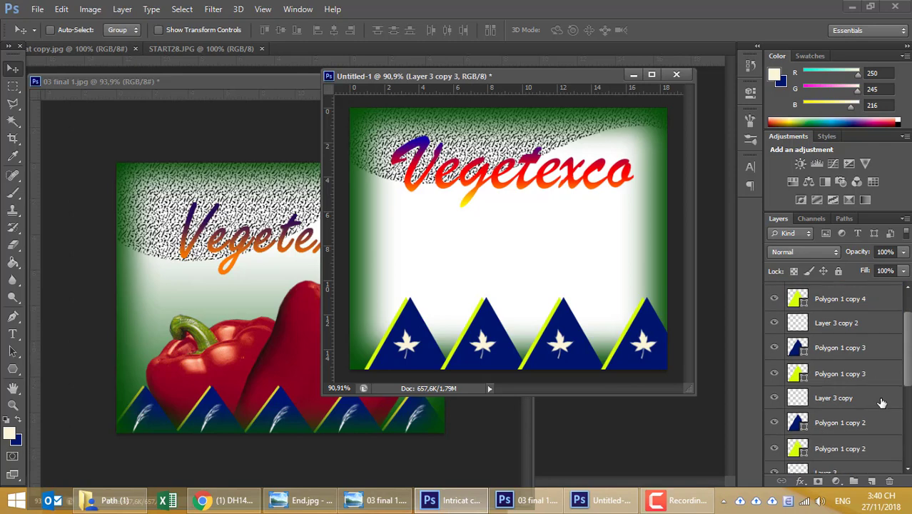
{"action": "scroll", "coordinate": [846, 399], "scroll_direction": "down", "scroll_amount": 2}
{"action": "scroll", "coordinate": [844, 421], "scroll_direction": "down", "scroll_amount": 1}
{"action": "scroll", "coordinate": [844, 422], "scroll_direction": "down", "scroll_amount": 1}
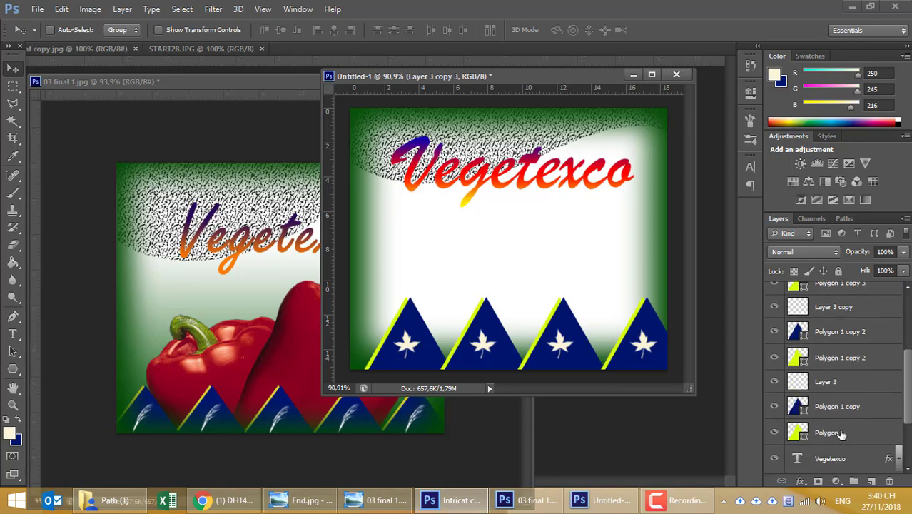
{"action": "left_click", "coordinate": [841, 434], "text": "shift"}
Scale the triangle row to about 79% and shift it left to the corner.
{"action": "key", "text": "ctrl+t"}
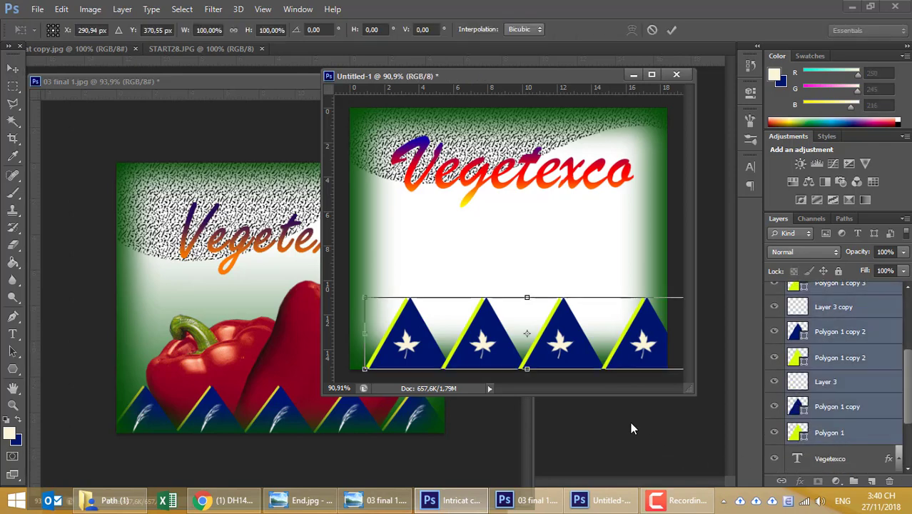
{"action": "left_click_drag", "start_coordinate": [365, 298], "coordinate": [432, 312]}
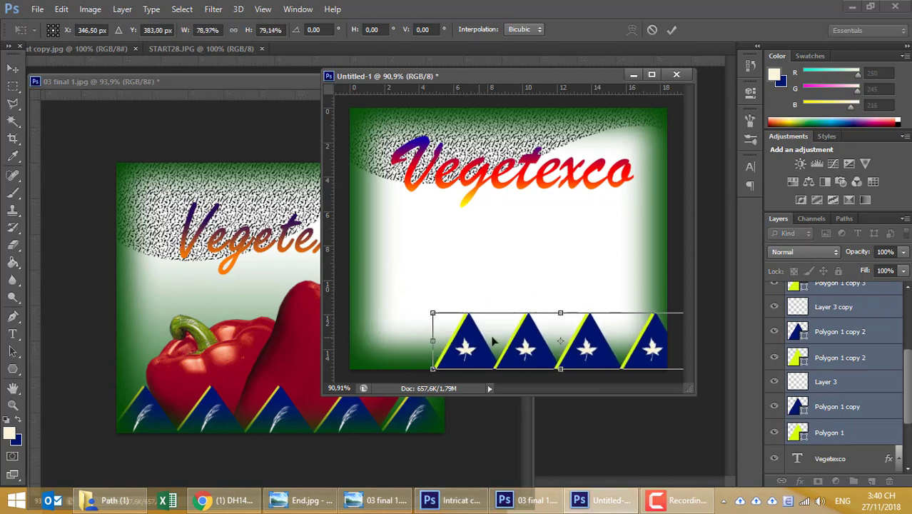
{"action": "left_click_drag", "start_coordinate": [528, 336], "coordinate": [446, 338]}
{"action": "key", "text": "Return"}
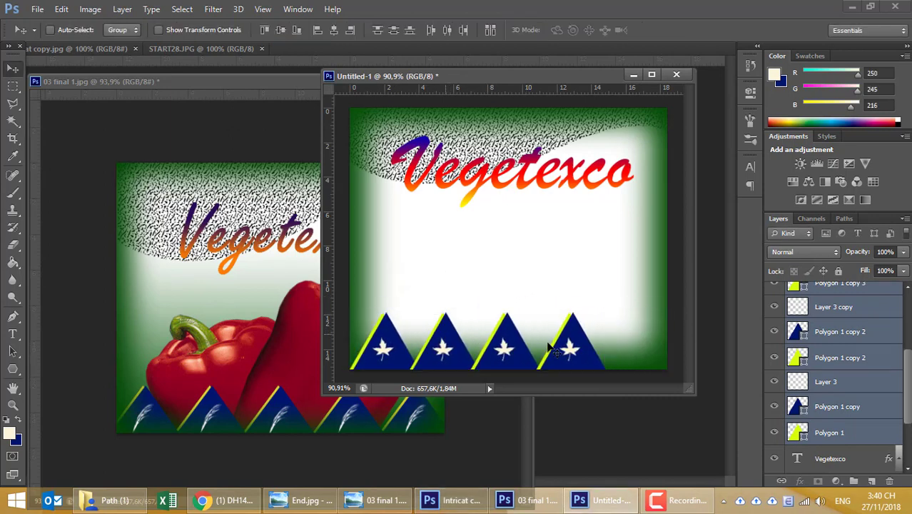
Select the rightmost triangle's layers and Alt-drag a fifth copy to the right.
{"action": "scroll", "coordinate": [849, 314], "scroll_direction": "up", "scroll_amount": 5}
{"action": "left_click", "coordinate": [831, 294]}
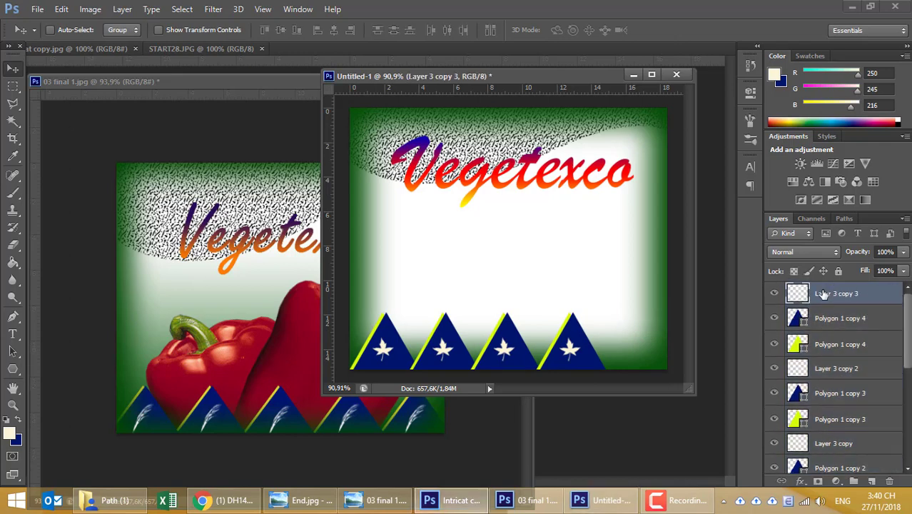
{"action": "left_click", "coordinate": [825, 345], "text": "shift"}
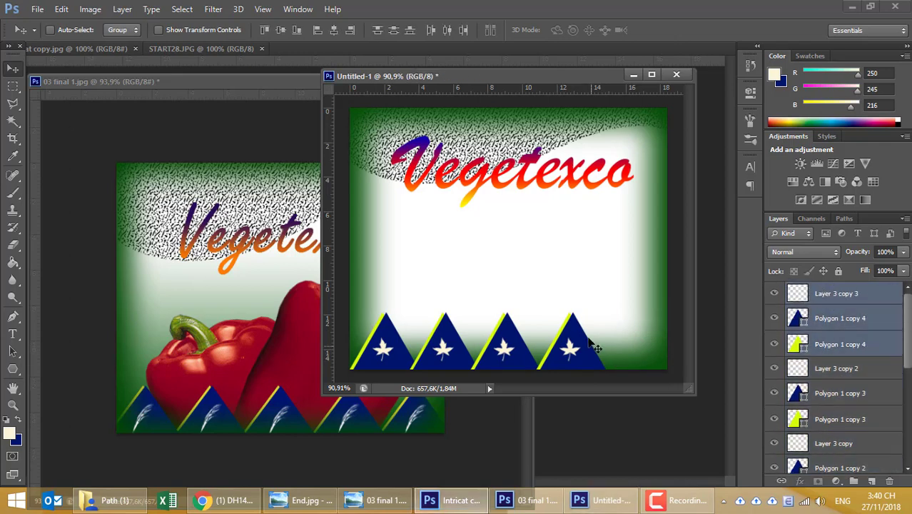
{"action": "left_click_drag", "start_coordinate": [582, 344], "coordinate": [642, 347]}
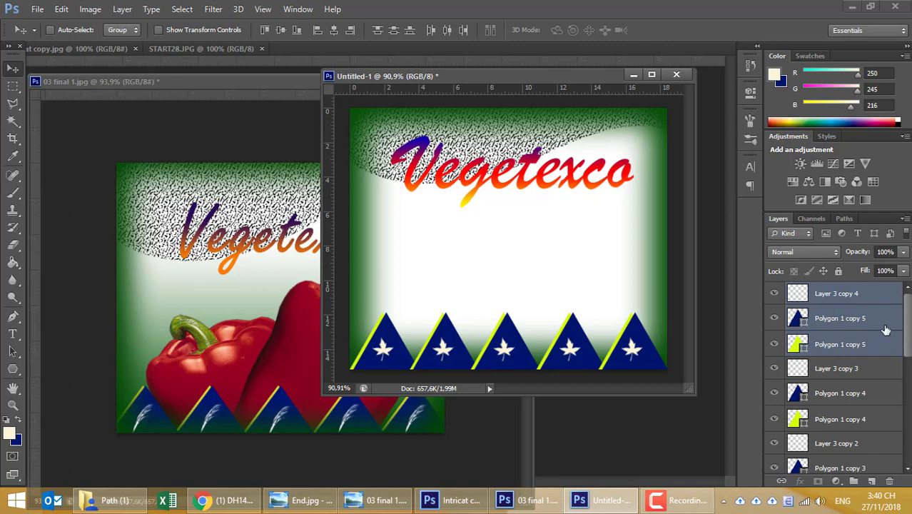
Move the green border layer (Layer 2) to the top of the layer stack above the triangles.
{"action": "scroll", "coordinate": [891, 387], "scroll_direction": "down", "scroll_amount": 2}
{"action": "scroll", "coordinate": [892, 388], "scroll_direction": "down", "scroll_amount": 2}
{"action": "scroll", "coordinate": [889, 371], "scroll_direction": "down", "scroll_amount": 3}
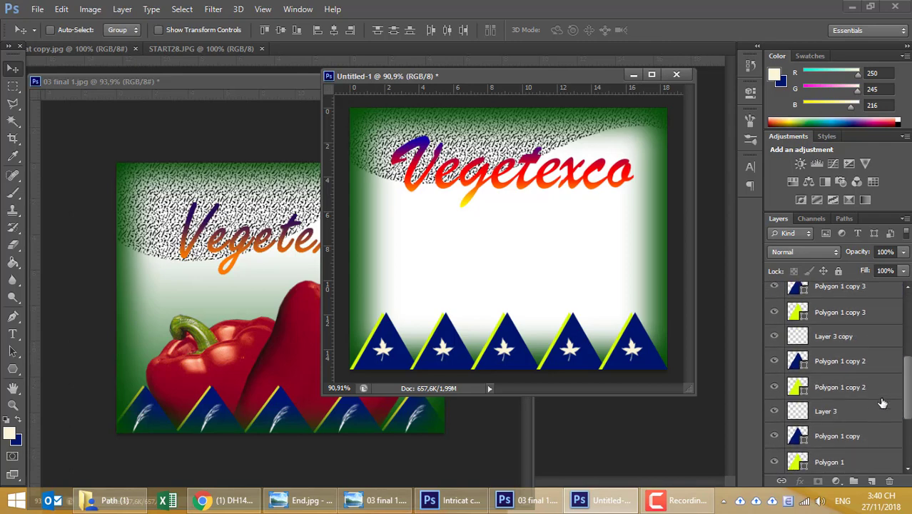
{"action": "scroll", "coordinate": [882, 396], "scroll_direction": "down", "scroll_amount": 3}
{"action": "left_click", "coordinate": [798, 450]}
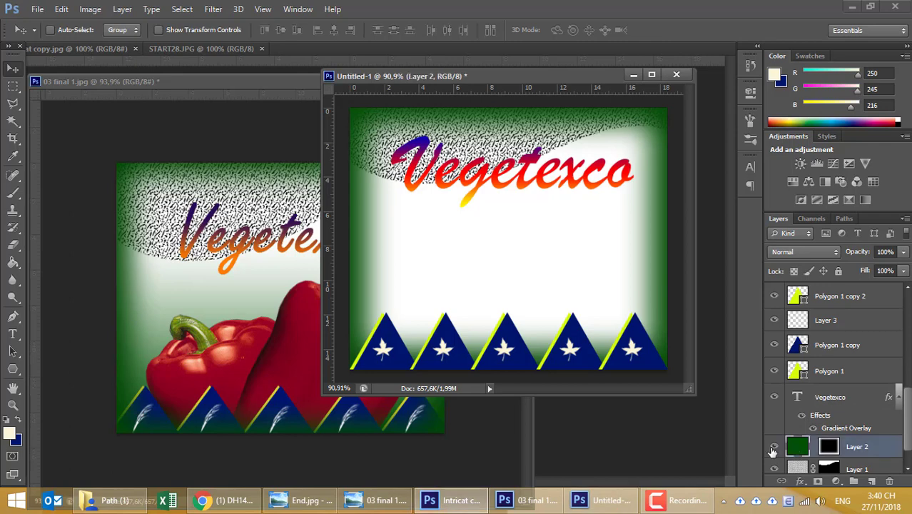
{"action": "left_click", "coordinate": [774, 449]}
{"action": "left_click", "coordinate": [774, 449]}
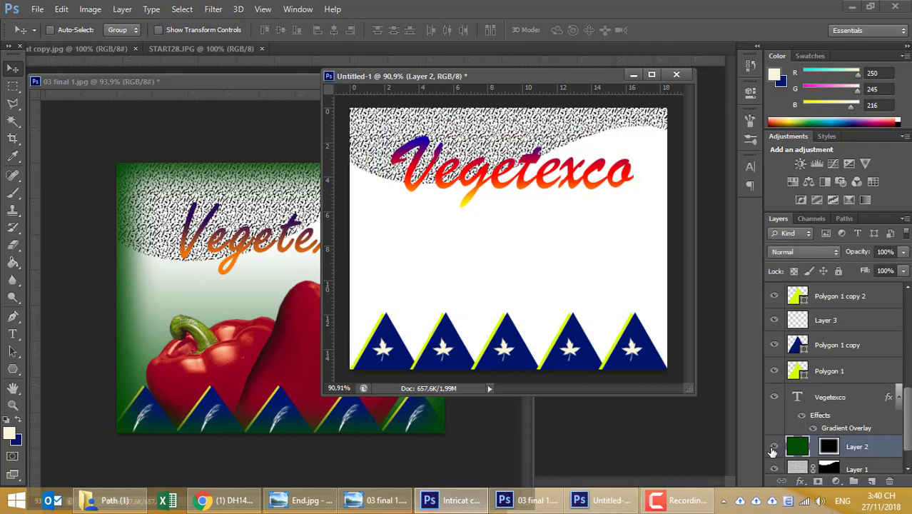
{"action": "left_click", "coordinate": [774, 449]}
{"action": "mouse_move", "coordinate": [851, 444]}
{"action": "left_mouse_down"}
{"action": "mouse_move", "coordinate": [882, 278]}
{"action": "mouse_move", "coordinate": [876, 285]}
{"action": "left_mouse_up"}
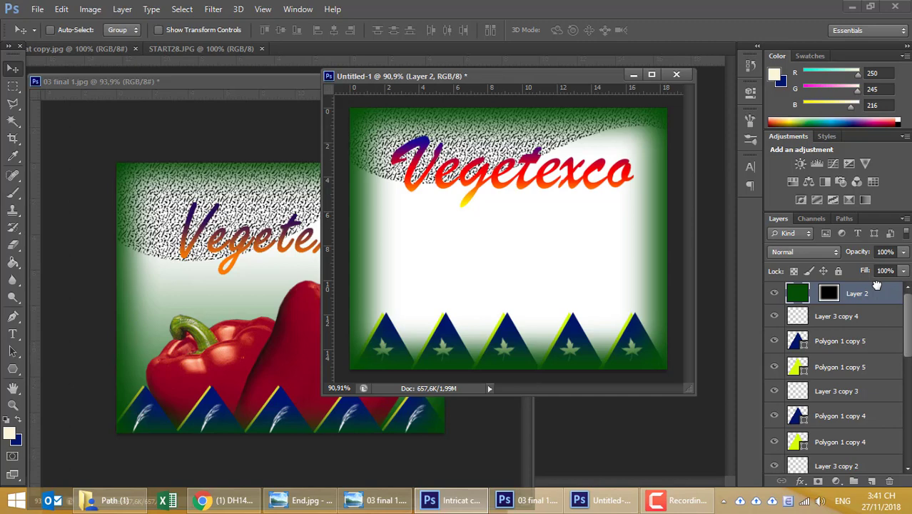
Bring up the START28.JPG pepper photo and minimize the 03 final 1.jpg and Untitled-1 windows.
{"action": "left_click", "coordinate": [169, 49]}
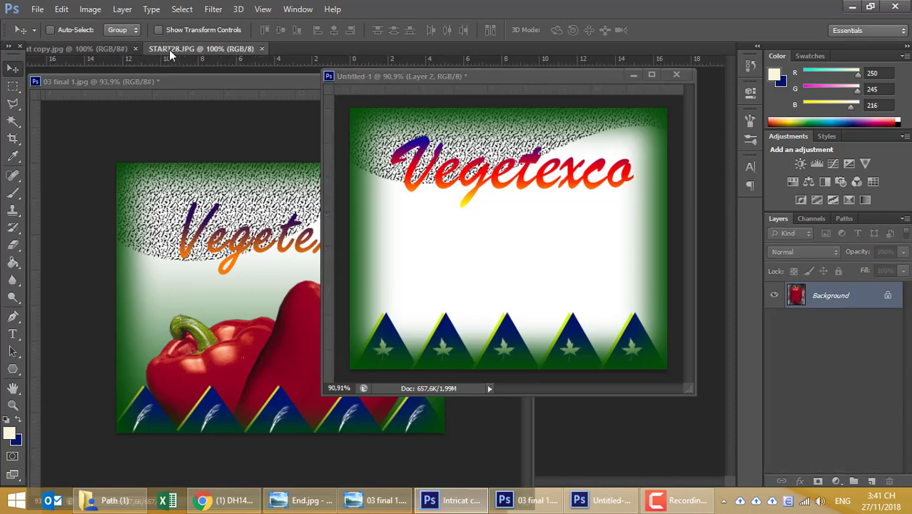
{"action": "left_click", "coordinate": [89, 49]}
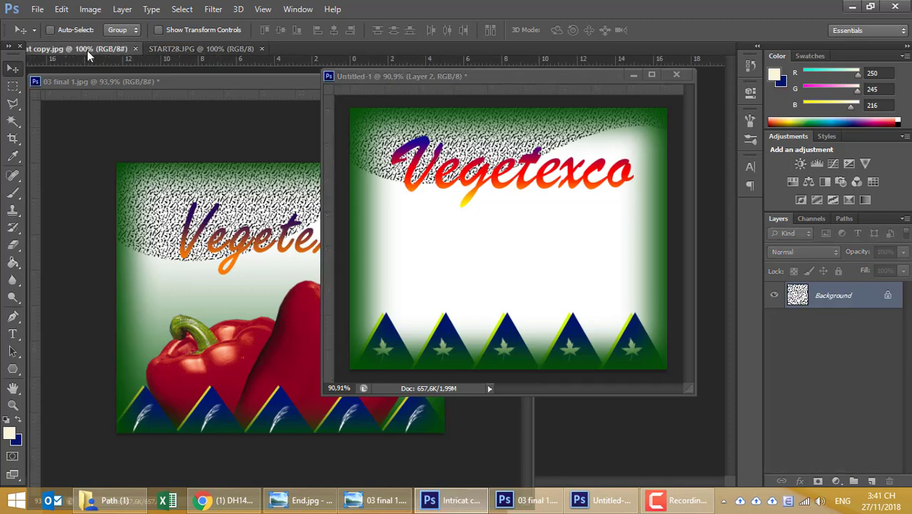
{"action": "left_click", "coordinate": [214, 81]}
{"action": "left_click", "coordinate": [471, 81]}
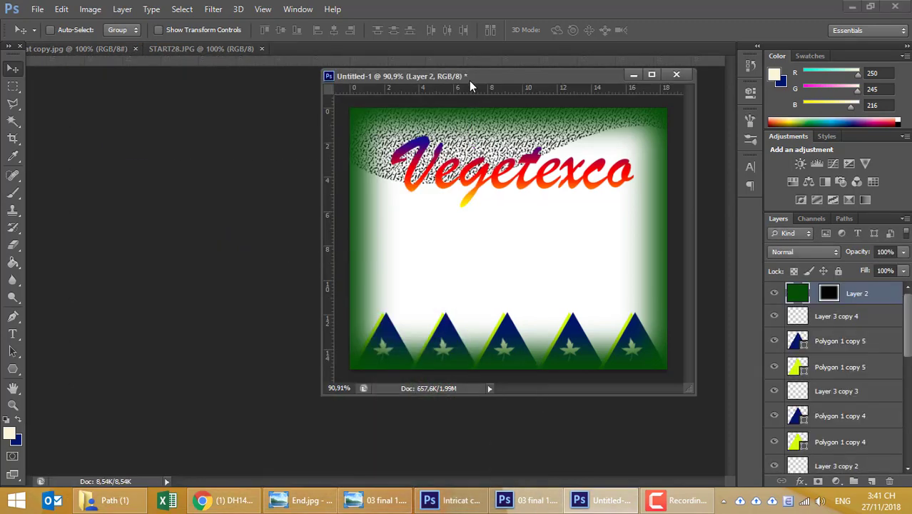
{"action": "left_click", "coordinate": [633, 75]}
Zoom in and centre the pepper on START28.JPG, then choose the Pen tool in Path mode.
{"action": "left_click", "coordinate": [215, 48]}
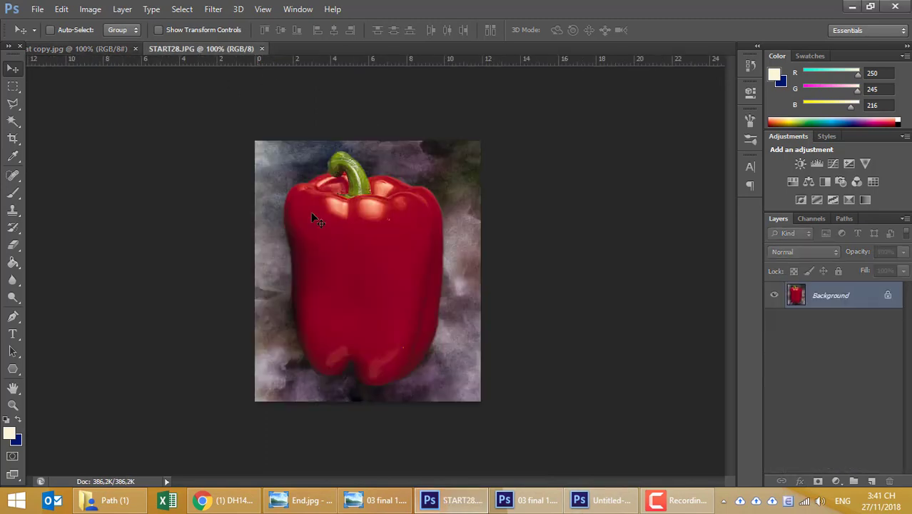
{"action": "scroll", "coordinate": [371, 318], "scroll_direction": "up", "scroll_amount": 3}
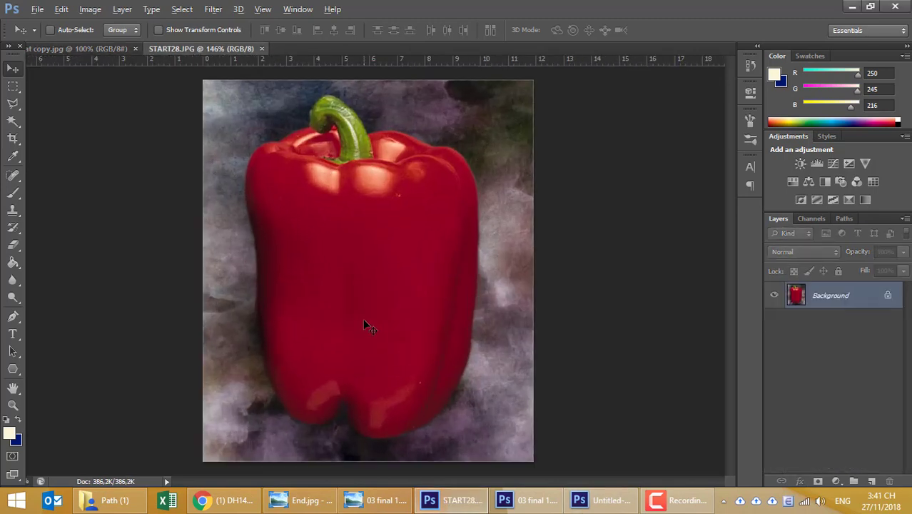
{"action": "scroll", "coordinate": [365, 325], "scroll_direction": "up", "scroll_amount": 1}
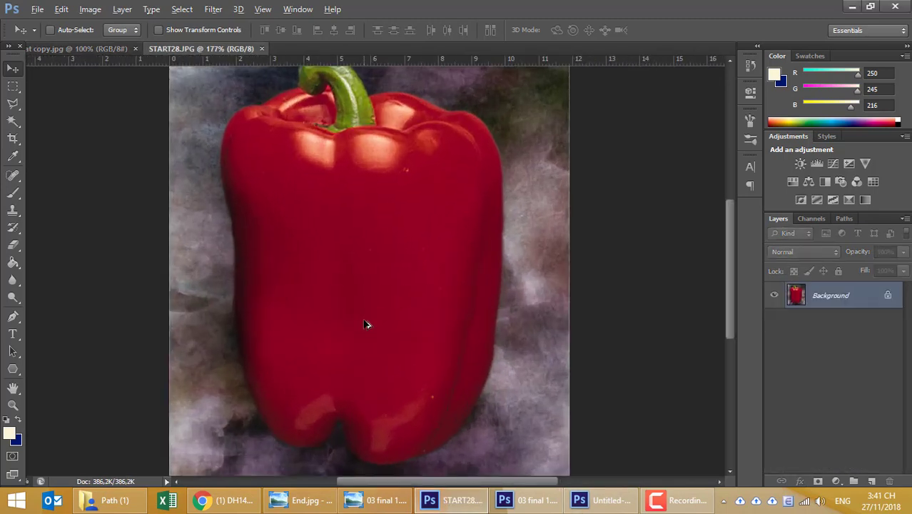
{"action": "key", "text": "alt"}
{"action": "left_click_drag", "start_coordinate": [374, 285], "coordinate": [368, 307]}
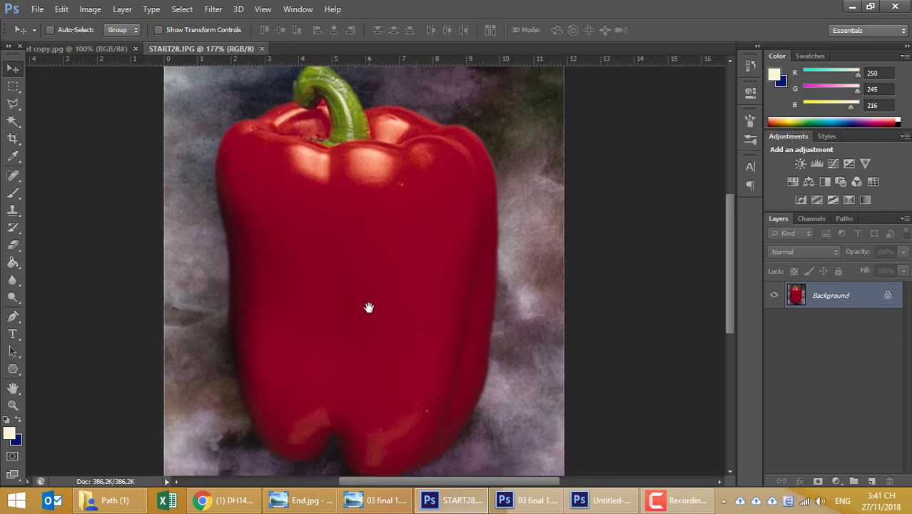
{"action": "scroll", "coordinate": [368, 306], "scroll_direction": "down", "scroll_amount": 1}
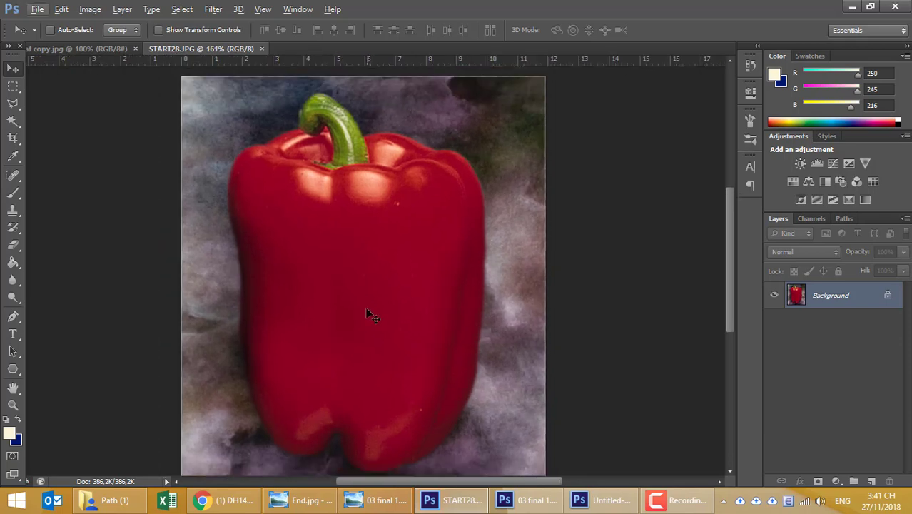
{"action": "left_click", "coordinate": [13, 317]}
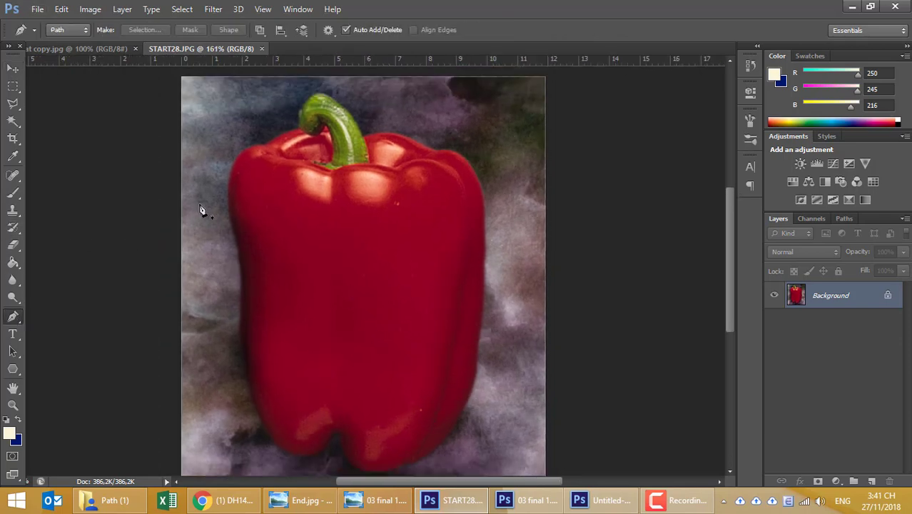
{"action": "left_click", "coordinate": [299, 130]}
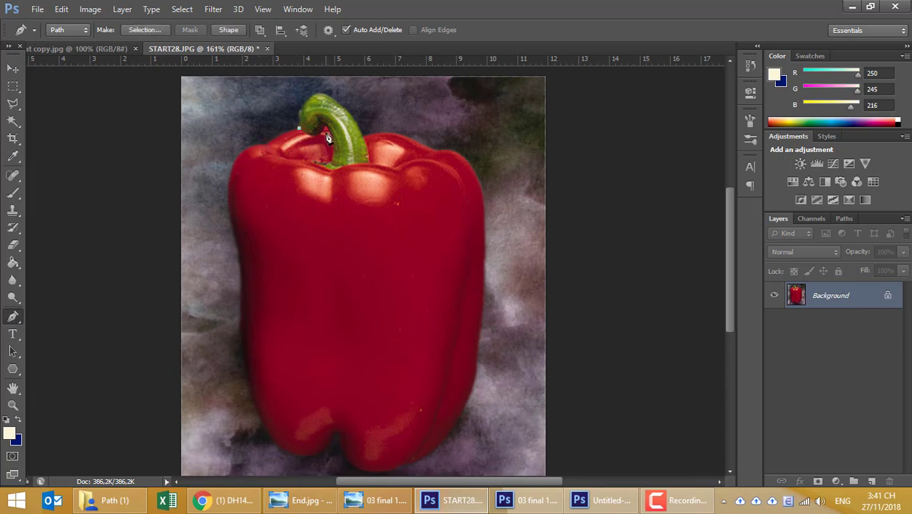
{"action": "scroll", "coordinate": [328, 135], "scroll_direction": "up", "scroll_amount": 5}
{"action": "key", "text": "alt"}
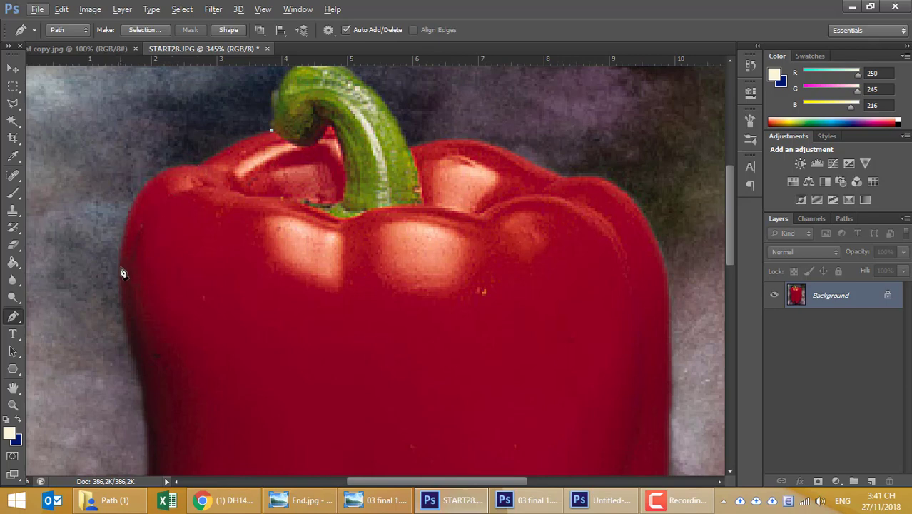
{"action": "left_click_drag", "start_coordinate": [119, 266], "coordinate": [181, 216]}
{"action": "mouse_move", "coordinate": [149, 181]}
{"action": "left_mouse_down"}
{"action": "mouse_move", "coordinate": [192, 144]}
{"action": "mouse_move", "coordinate": [218, 151]}
{"action": "left_mouse_up"}
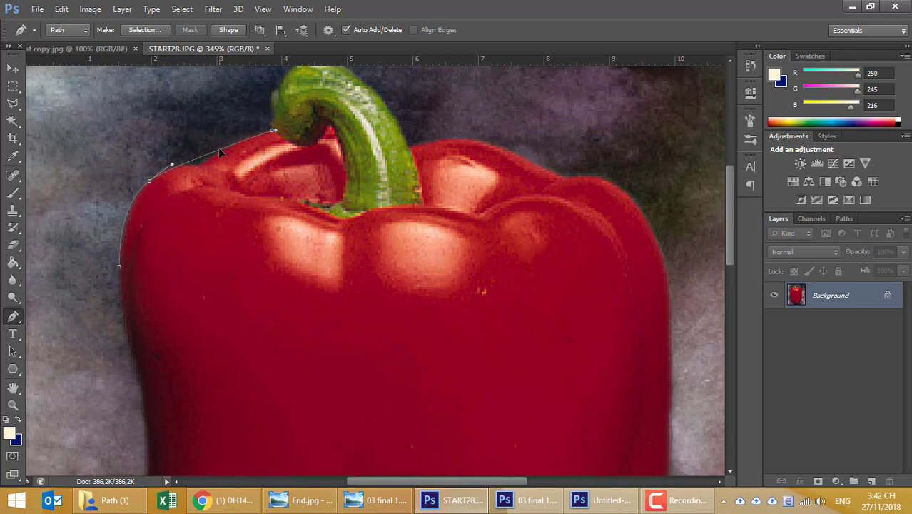
{"action": "left_click", "coordinate": [220, 150]}
{"action": "left_click_drag", "start_coordinate": [220, 150], "coordinate": [204, 169]}
{"action": "scroll", "coordinate": [187, 177], "scroll_direction": "up", "scroll_amount": 2}
{"action": "scroll", "coordinate": [187, 177], "scroll_direction": "up", "scroll_amount": 2}
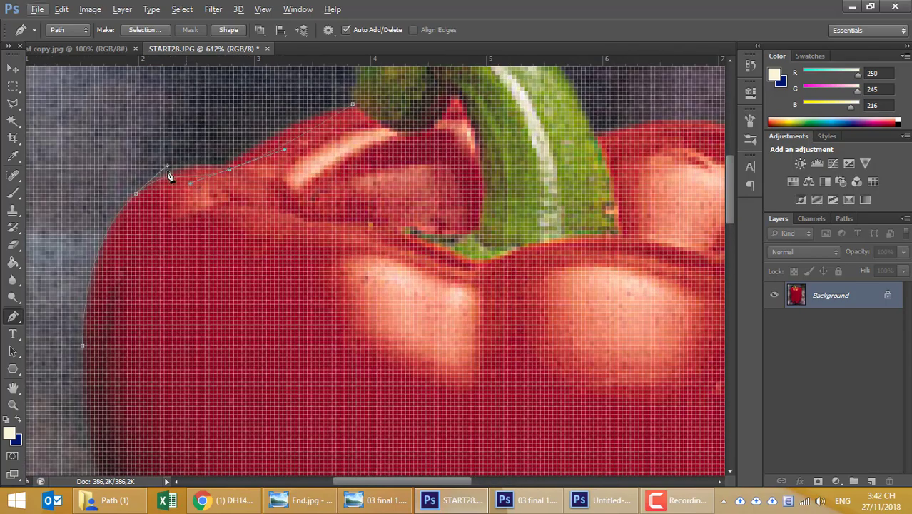
{"action": "scroll", "coordinate": [192, 182], "scroll_direction": "down", "scroll_amount": 1}
{"action": "scroll", "coordinate": [193, 182], "scroll_direction": "down", "scroll_amount": 2}
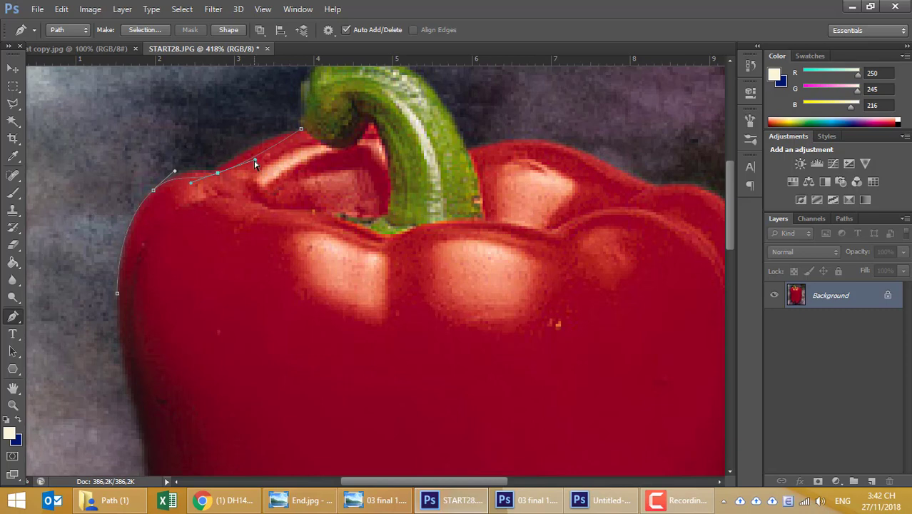
{"action": "left_click_drag", "start_coordinate": [255, 159], "coordinate": [236, 143]}
{"action": "left_click_drag", "start_coordinate": [191, 186], "coordinate": [191, 174]}
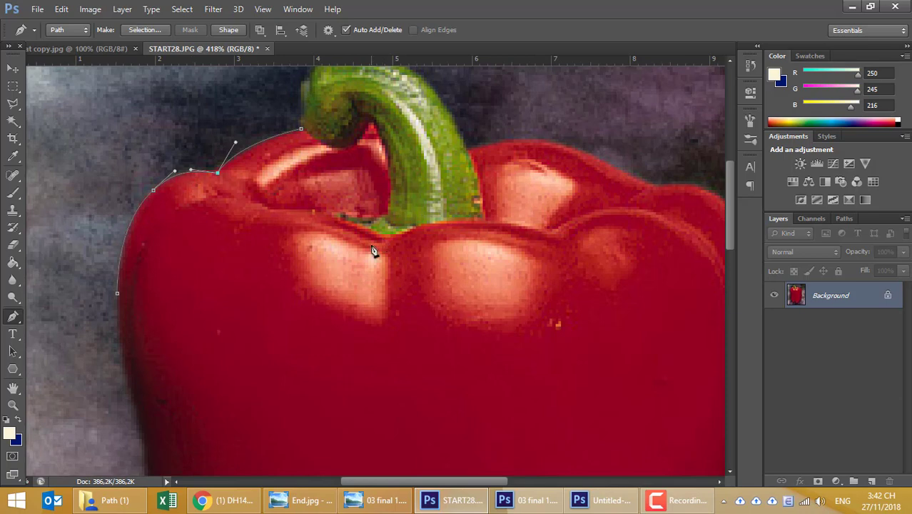
{"action": "key", "text": "Return"}
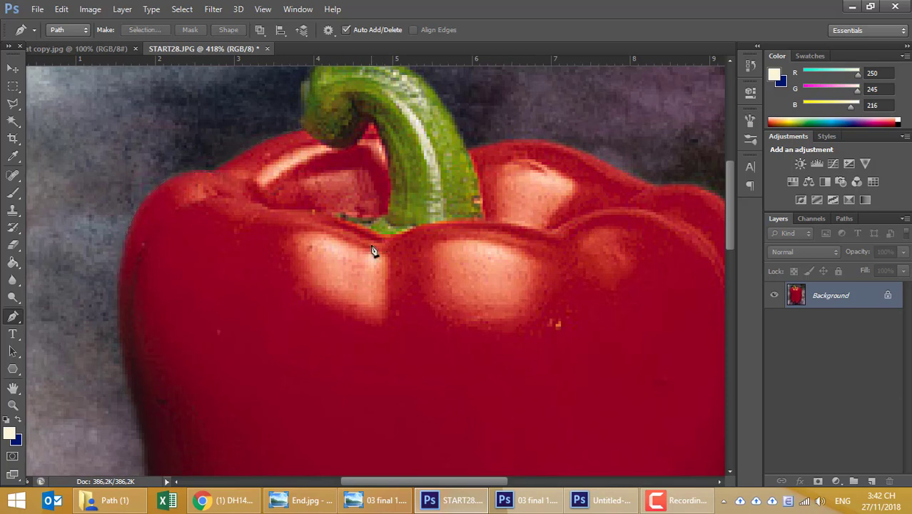
Start the Pen path at the stem base and curve it over the pepper's top-left shoulder.
{"action": "left_click", "coordinate": [299, 129]}
{"action": "left_click", "coordinate": [212, 174]}
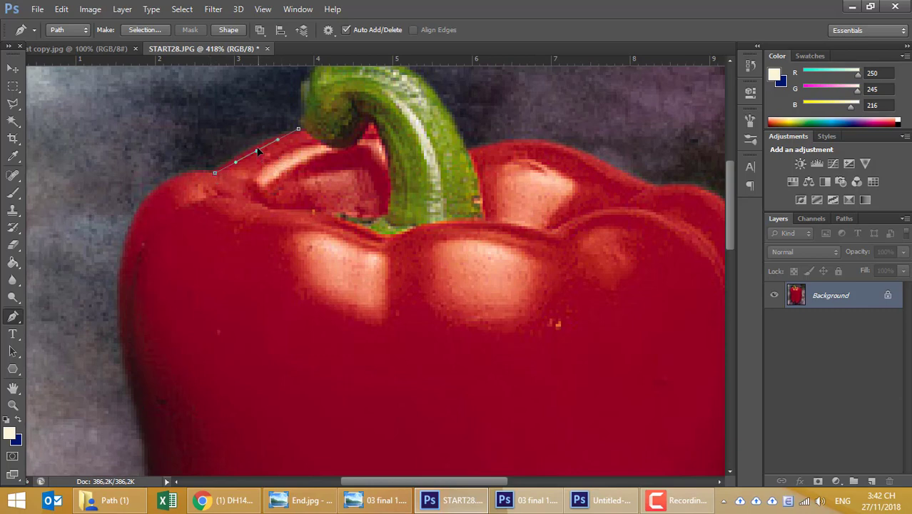
{"action": "left_click_drag", "start_coordinate": [259, 151], "coordinate": [256, 147]}
{"action": "left_click", "coordinate": [117, 279]}
{"action": "left_click_drag", "start_coordinate": [171, 227], "coordinate": [151, 190]}
{"action": "left_click", "coordinate": [154, 191]}
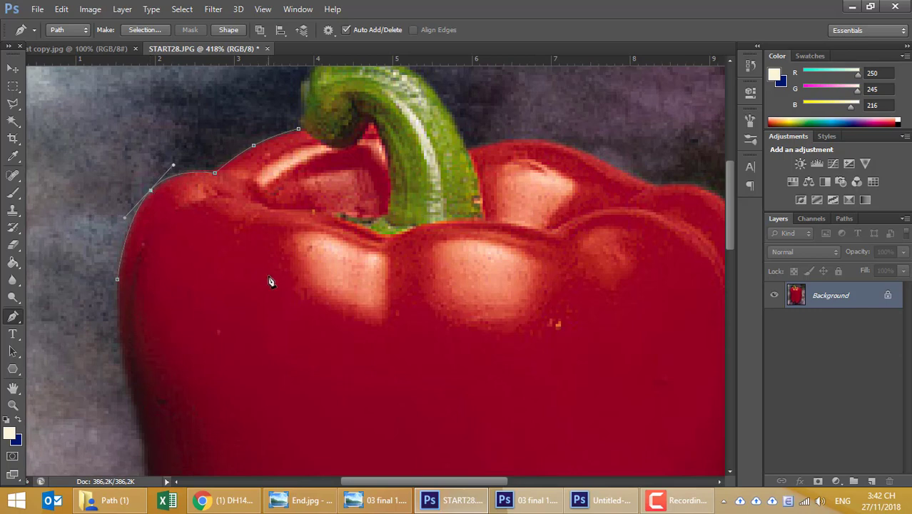
Continue the curved path further down the pepper's left edge.
{"action": "left_click_drag", "start_coordinate": [408, 367], "coordinate": [379, 202]}
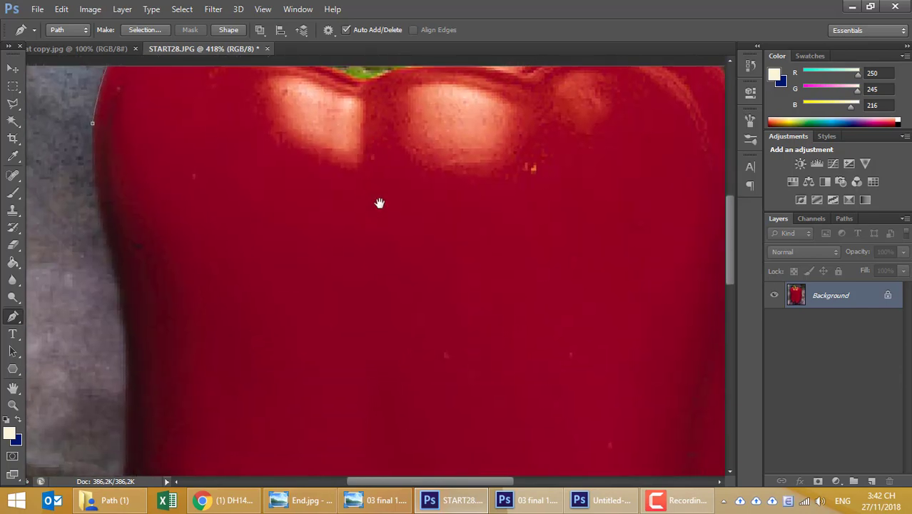
{"action": "scroll", "coordinate": [380, 201], "scroll_direction": "down", "scroll_amount": 2}
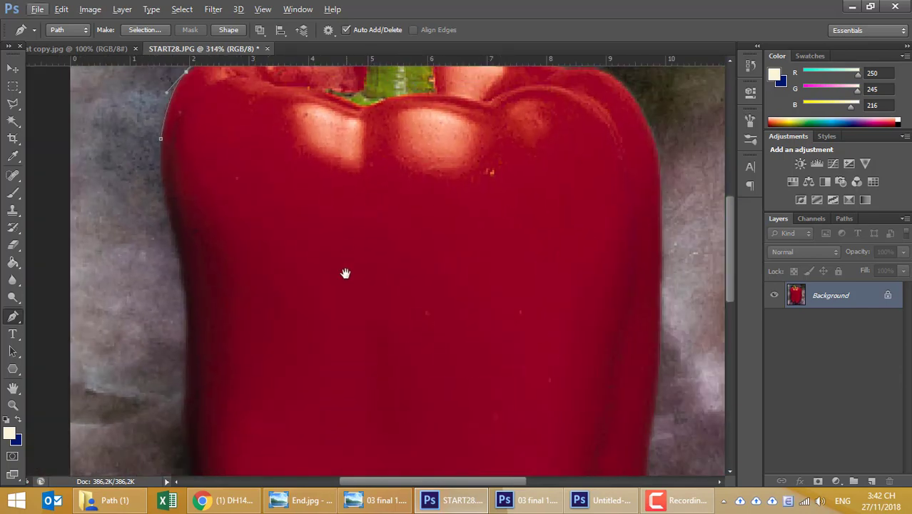
{"action": "left_click_drag", "start_coordinate": [347, 270], "coordinate": [341, 262]}
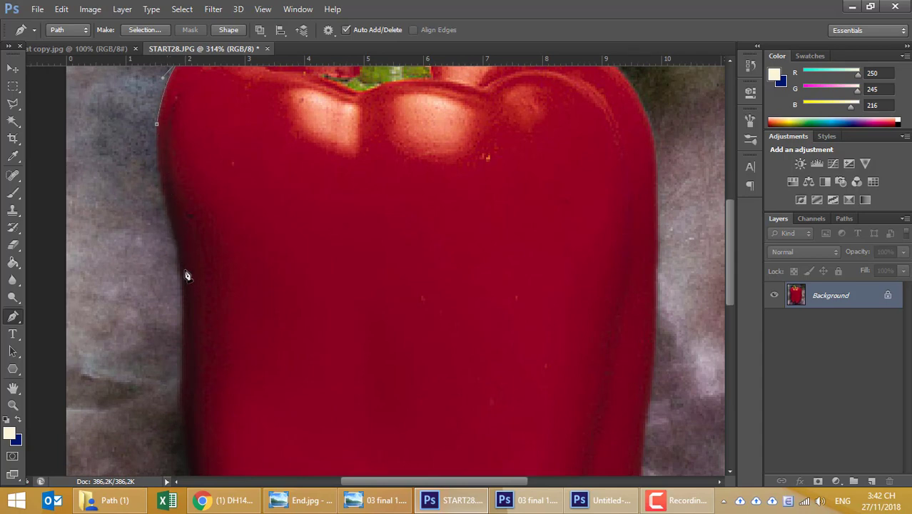
{"action": "left_click", "coordinate": [175, 229]}
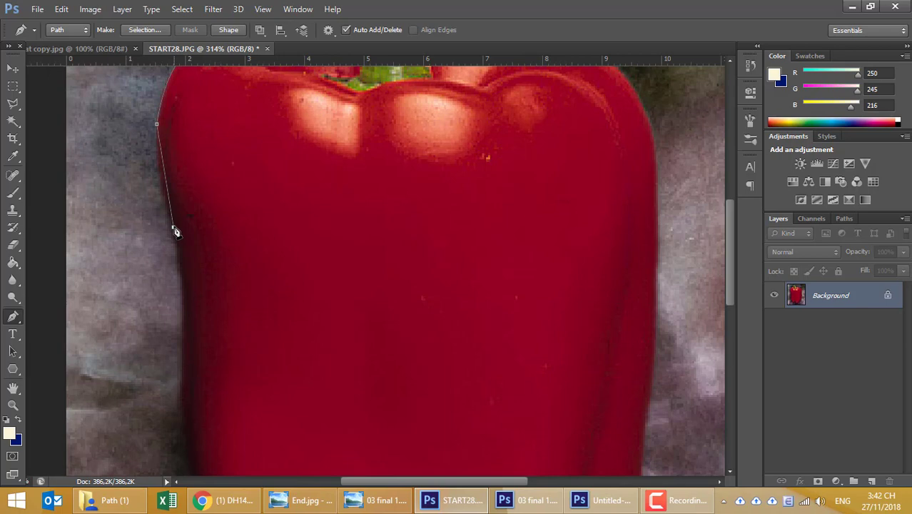
{"action": "left_click", "coordinate": [166, 179]}
{"action": "left_click_drag", "start_coordinate": [166, 178], "coordinate": [161, 184]}
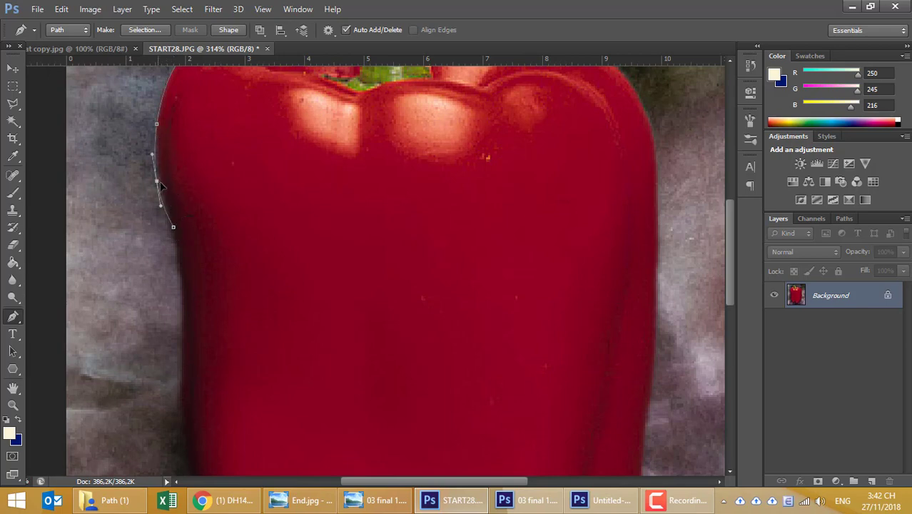
{"action": "left_click", "coordinate": [182, 343]}
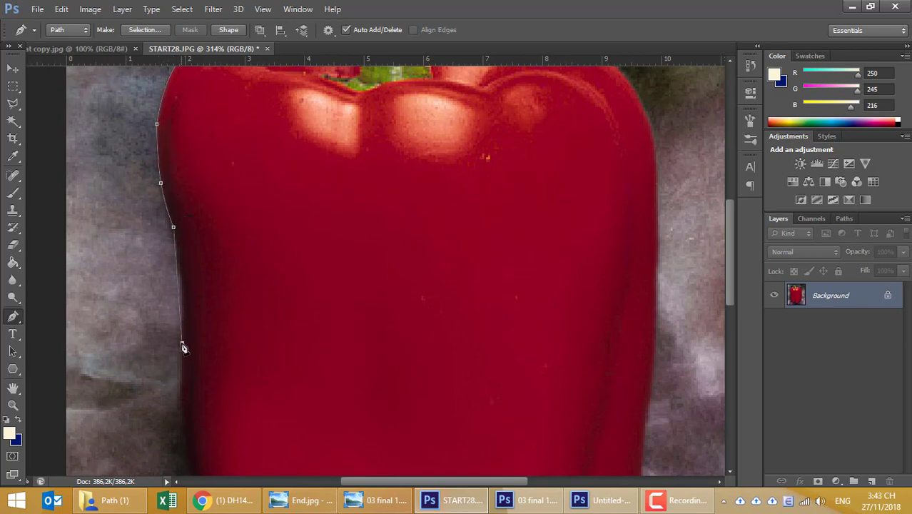
{"action": "left_click_drag", "start_coordinate": [179, 289], "coordinate": [186, 290]}
{"action": "left_click_drag", "start_coordinate": [338, 393], "coordinate": [298, 197]}
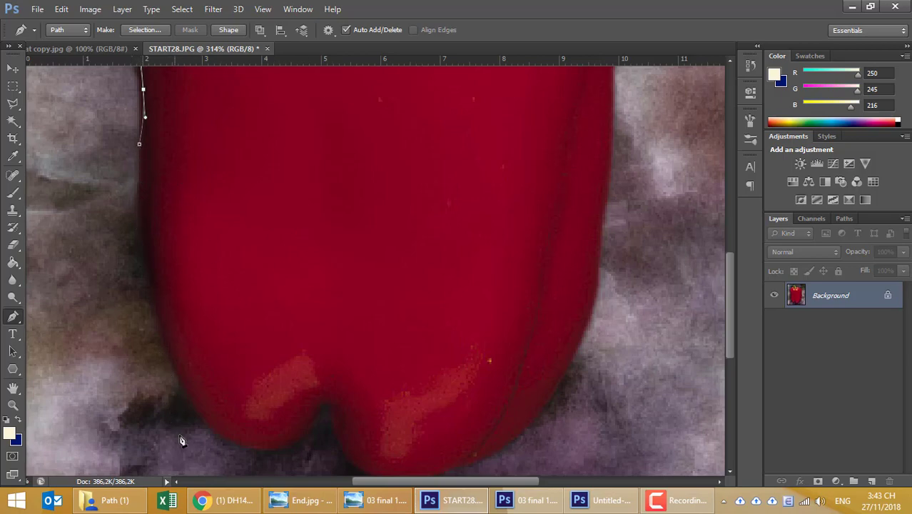
Extend the path around the pepper's bottom notch and rounded lower lobes.
{"action": "left_click", "coordinate": [322, 405]}
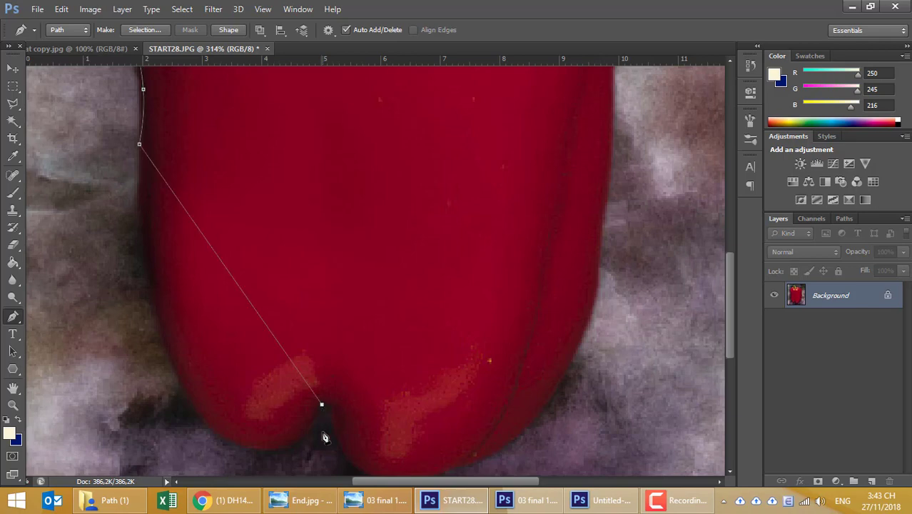
{"action": "left_click", "coordinate": [279, 346]}
{"action": "left_click_drag", "start_coordinate": [279, 346], "coordinate": [210, 433]}
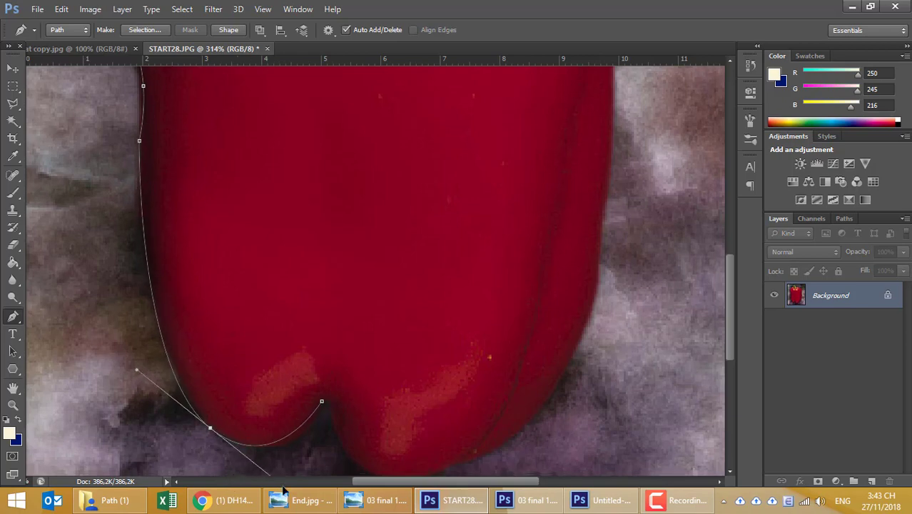
{"action": "left_click_drag", "start_coordinate": [239, 472], "coordinate": [289, 399]}
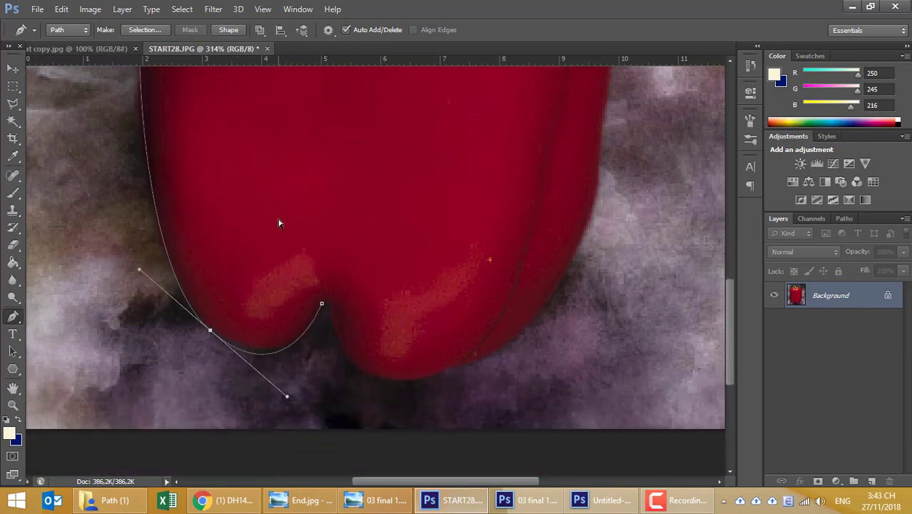
{"action": "left_click_drag", "start_coordinate": [289, 210], "coordinate": [303, 286]}
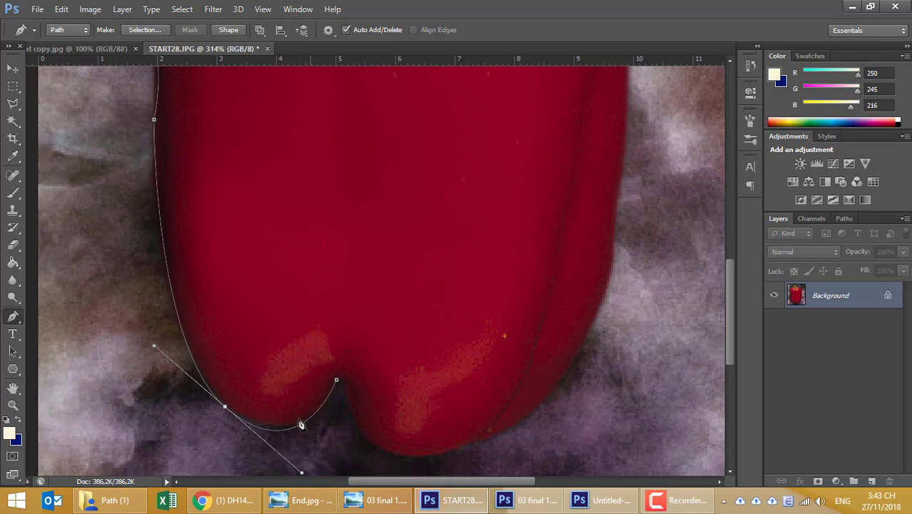
{"action": "left_click", "coordinate": [276, 430]}
{"action": "left_click_drag", "start_coordinate": [275, 430], "coordinate": [280, 427]}
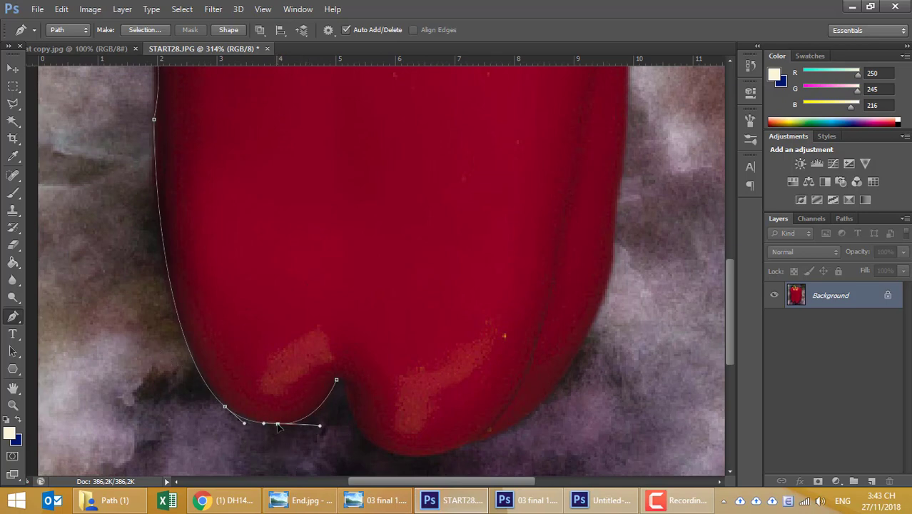
{"action": "left_click", "coordinate": [337, 381]}
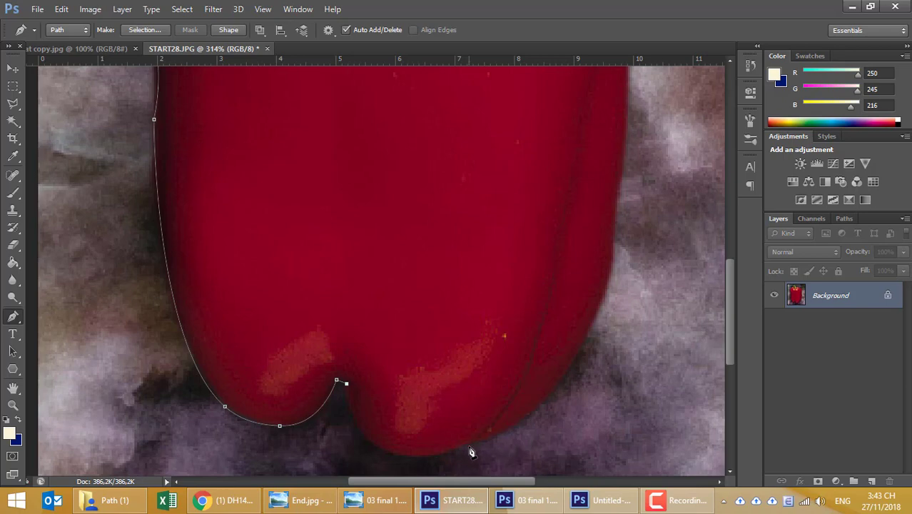
{"action": "mouse_move", "coordinate": [468, 446]}
{"action": "left_mouse_down"}
{"action": "mouse_move", "coordinate": [412, 421]}
{"action": "mouse_move", "coordinate": [372, 446]}
{"action": "left_mouse_up"}
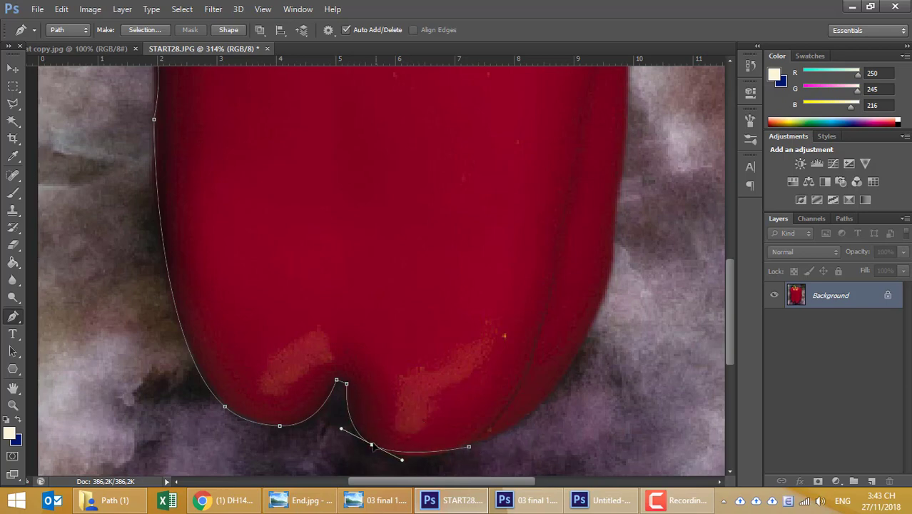
{"action": "left_click", "coordinate": [418, 457]}
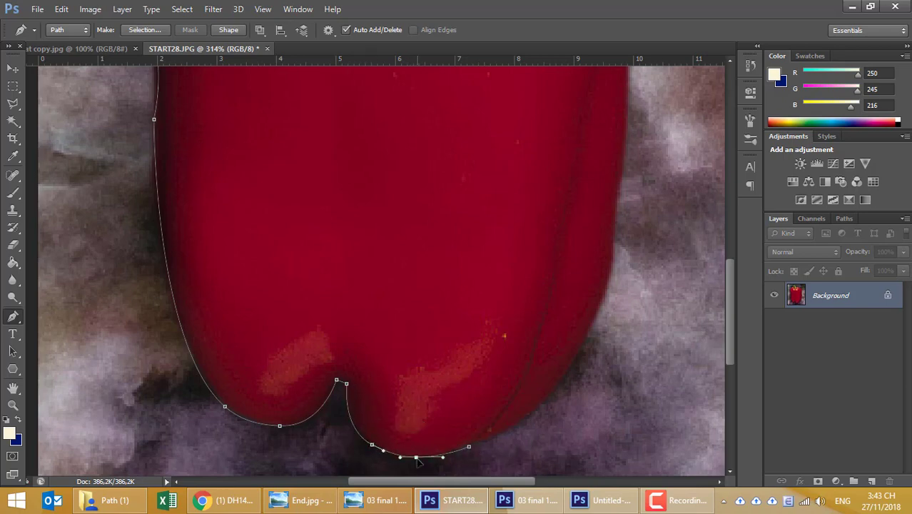
Carry the path up the pepper's right edge with curved anchors.
{"action": "left_click", "coordinate": [616, 224]}
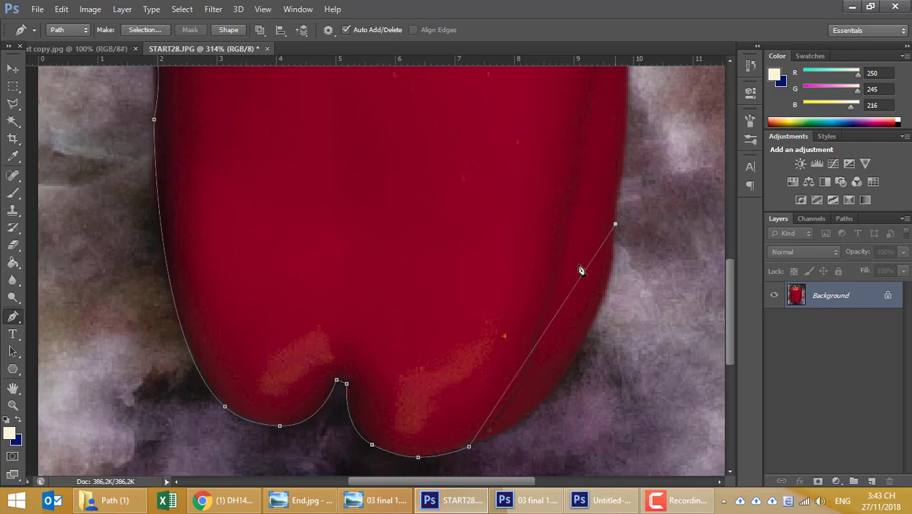
{"action": "mouse_move", "coordinate": [554, 318]}
{"action": "left_mouse_down"}
{"action": "mouse_move", "coordinate": [578, 366]}
{"action": "mouse_move", "coordinate": [567, 377]}
{"action": "left_mouse_up"}
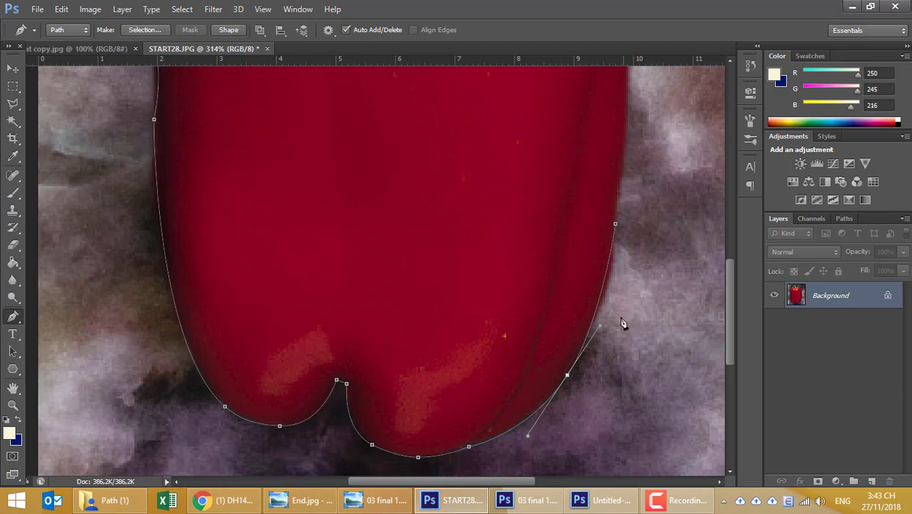
{"action": "left_click_drag", "start_coordinate": [605, 315], "coordinate": [614, 291]}
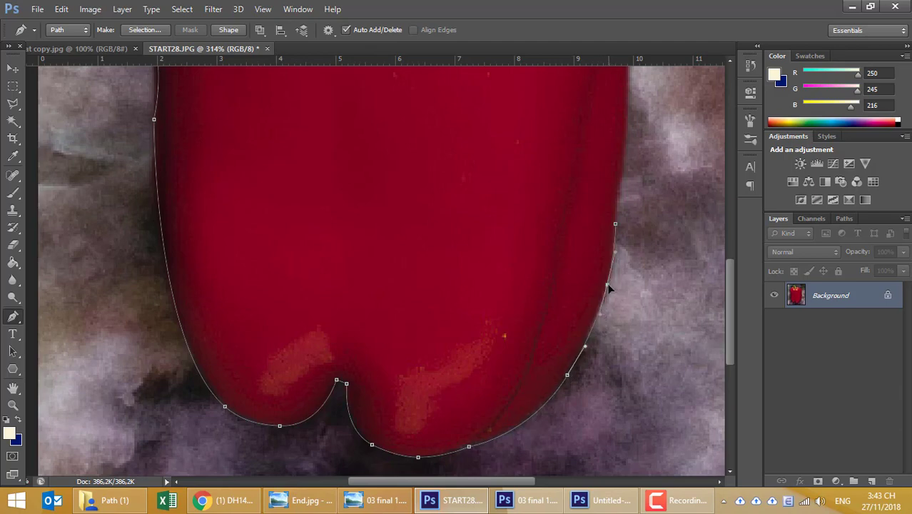
{"action": "left_click", "coordinate": [606, 286]}
{"action": "left_click_drag", "start_coordinate": [633, 163], "coordinate": [621, 365]}
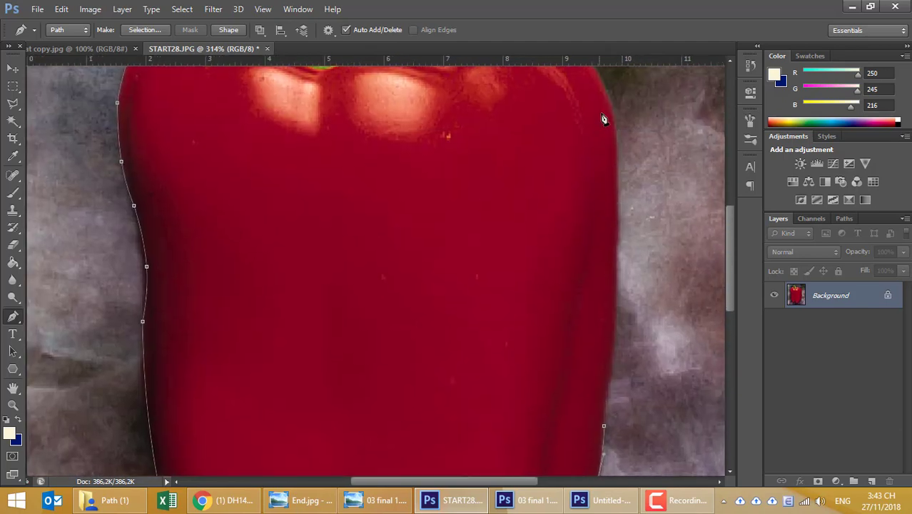
Trace the path up the upper right edge and across the top-right shoulder.
{"action": "left_click", "coordinate": [618, 152]}
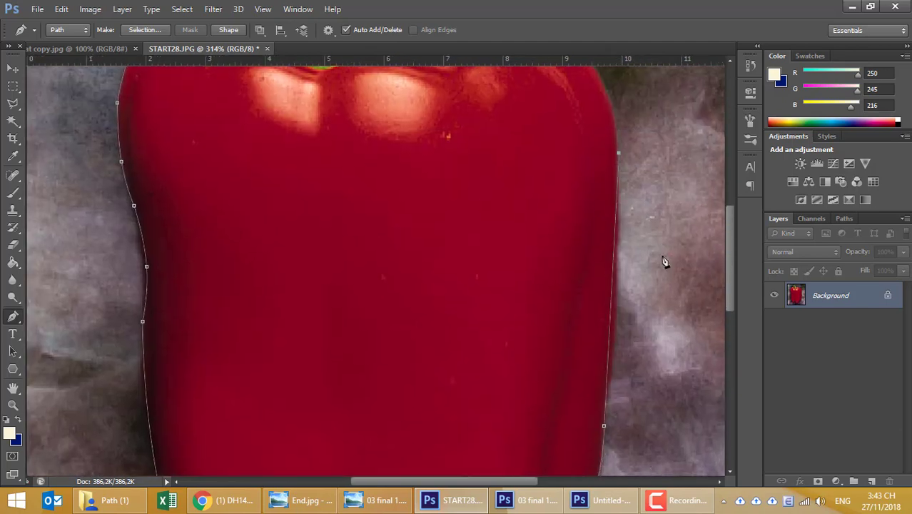
{"action": "left_click", "coordinate": [612, 303]}
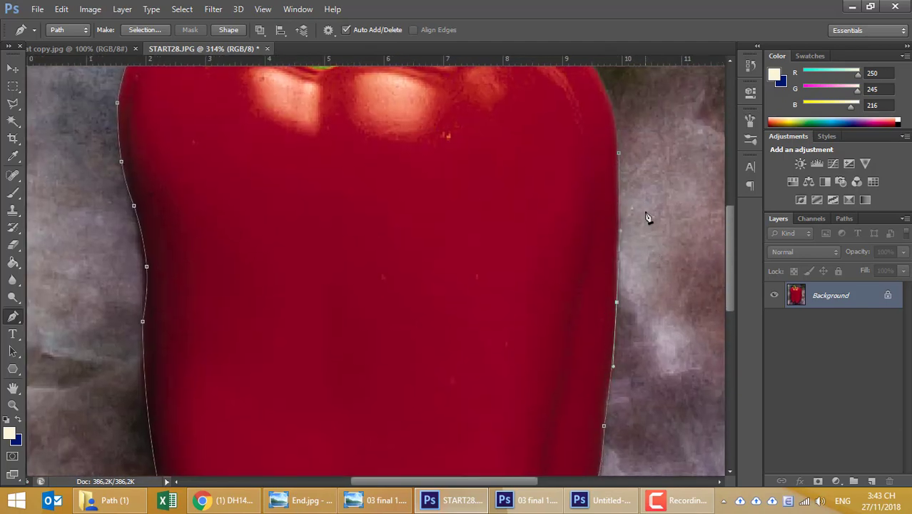
{"action": "left_click_drag", "start_coordinate": [648, 219], "coordinate": [652, 302]}
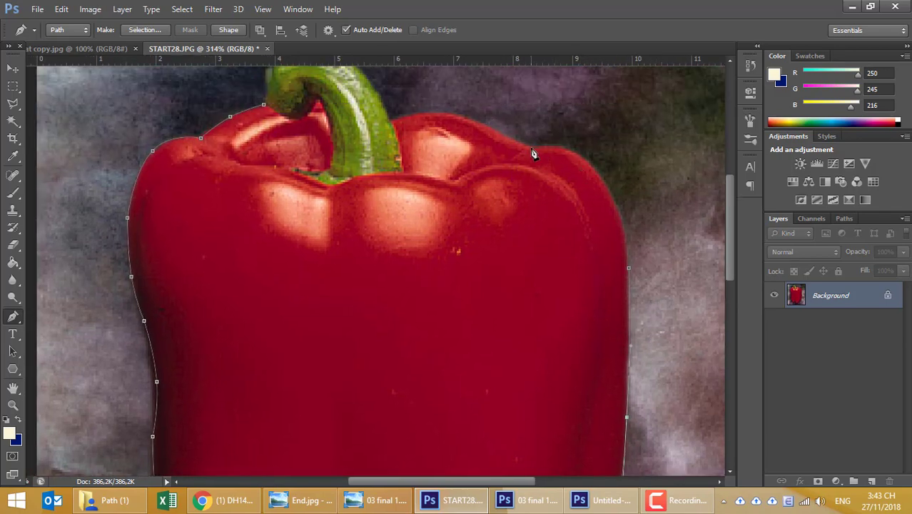
{"action": "left_click", "coordinate": [532, 152]}
{"action": "mouse_move", "coordinate": [598, 170]}
{"action": "left_mouse_down"}
{"action": "mouse_move", "coordinate": [622, 201]}
{"action": "mouse_move", "coordinate": [564, 136]}
{"action": "left_mouse_up"}
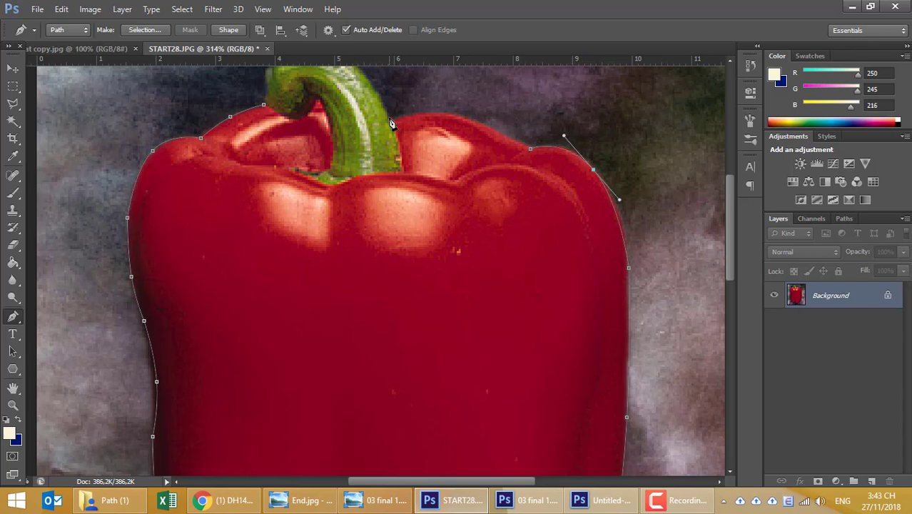
{"action": "left_click_drag", "start_coordinate": [457, 133], "coordinate": [459, 120]}
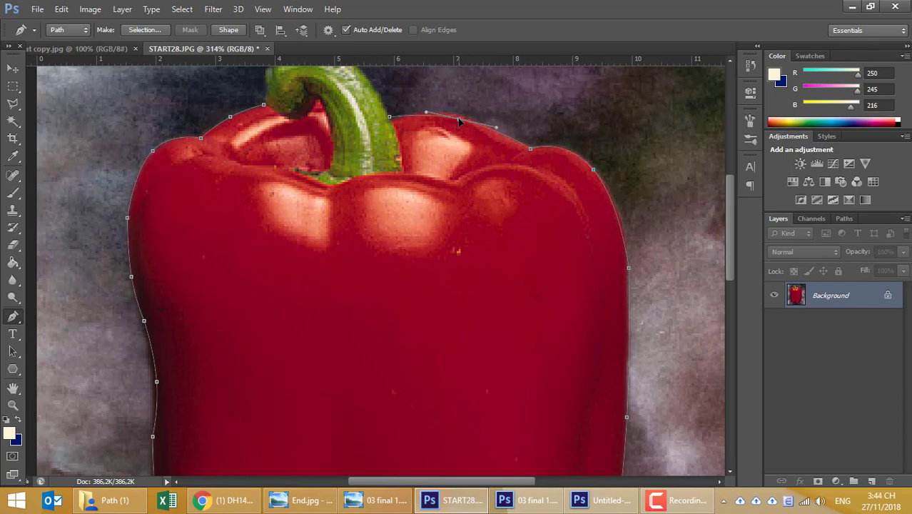
{"action": "left_click", "coordinate": [394, 122], "text": "ctrl"}
Outline around the green stem to close the path, then load it as a selection.
{"action": "left_click", "coordinate": [390, 118]}
{"action": "scroll", "coordinate": [442, 151], "scroll_direction": "up", "scroll_amount": 3}
{"action": "scroll", "coordinate": [443, 151], "scroll_direction": "left", "scroll_amount": 3}
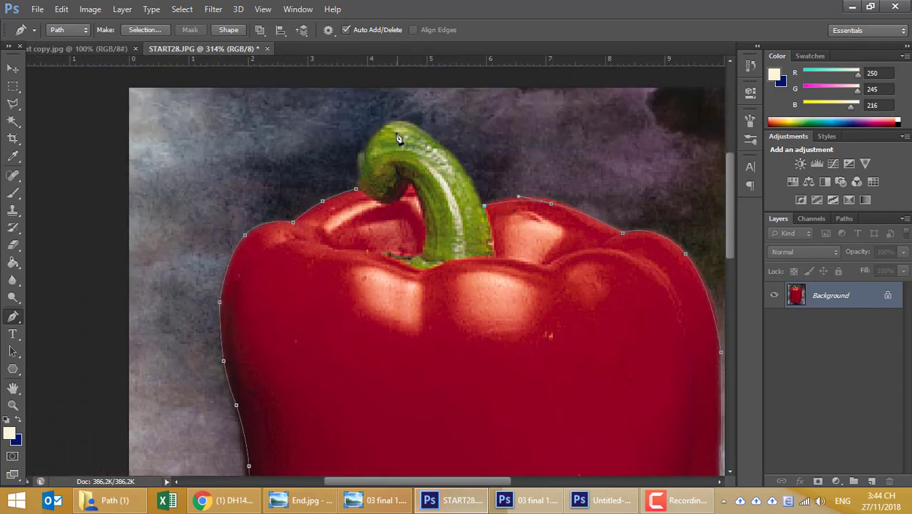
{"action": "left_click", "coordinate": [365, 152]}
{"action": "left_click_drag", "start_coordinate": [382, 117], "coordinate": [401, 122]}
{"action": "left_click_drag", "start_coordinate": [459, 157], "coordinate": [475, 177]}
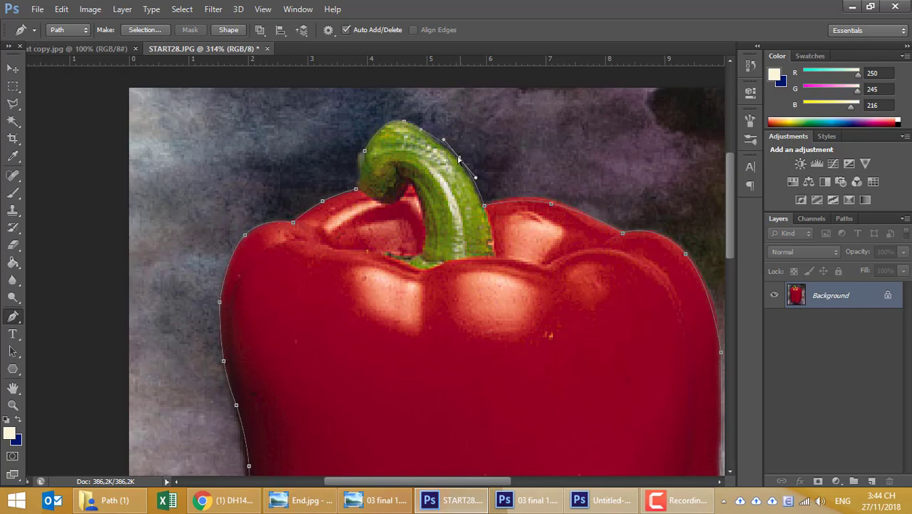
{"action": "left_click", "coordinate": [356, 190]}
{"action": "left_click_drag", "start_coordinate": [359, 172], "coordinate": [355, 157]}
{"action": "key", "text": "ctrl+Return"}
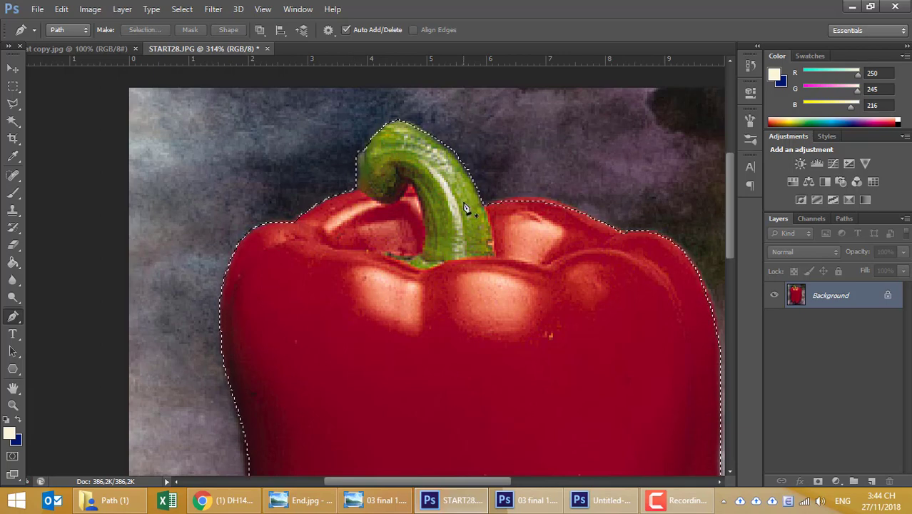
Paste the cut-out red pepper into the Untitled-1 poster as Layer 4.
{"action": "left_click", "coordinate": [298, 9]}
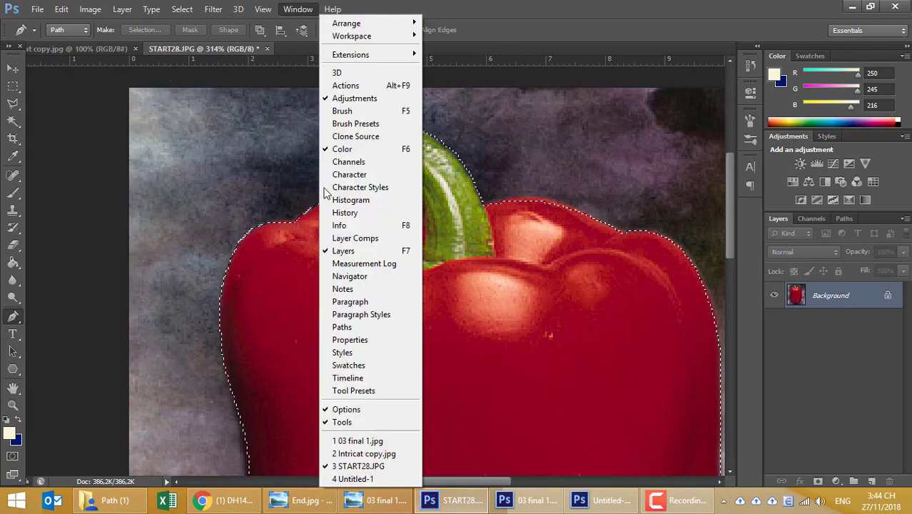
{"action": "left_click", "coordinate": [353, 478]}
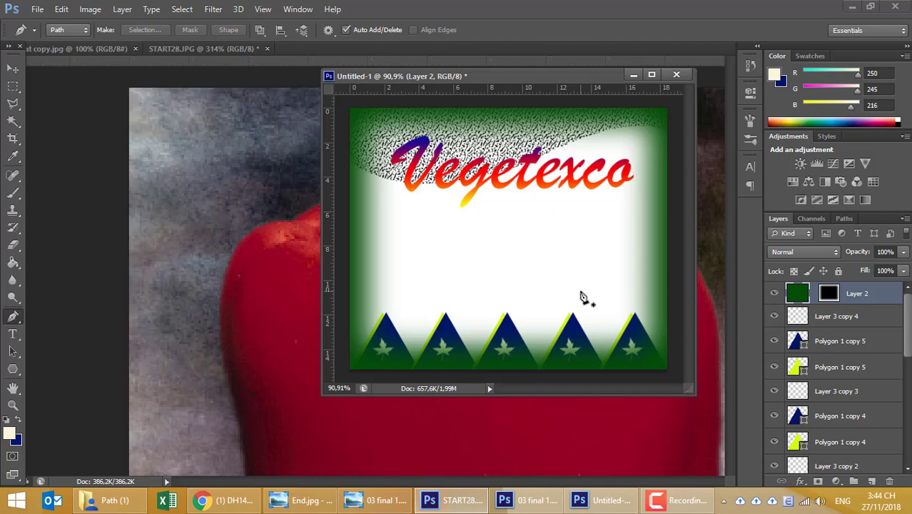
{"action": "key", "text": "ctrl+v"}
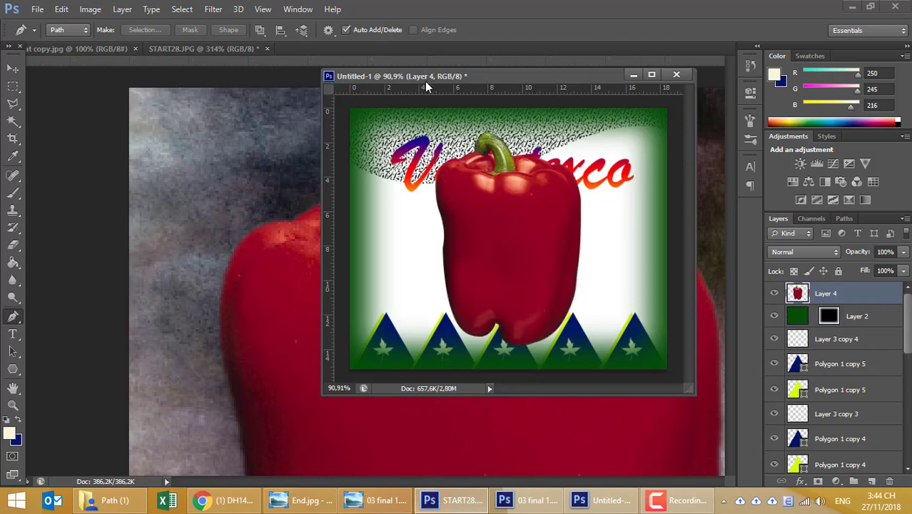
Bring up the 03 final 1.jpg reference and place the Untitled-1 window beside it.
{"action": "left_click", "coordinate": [263, 9]}
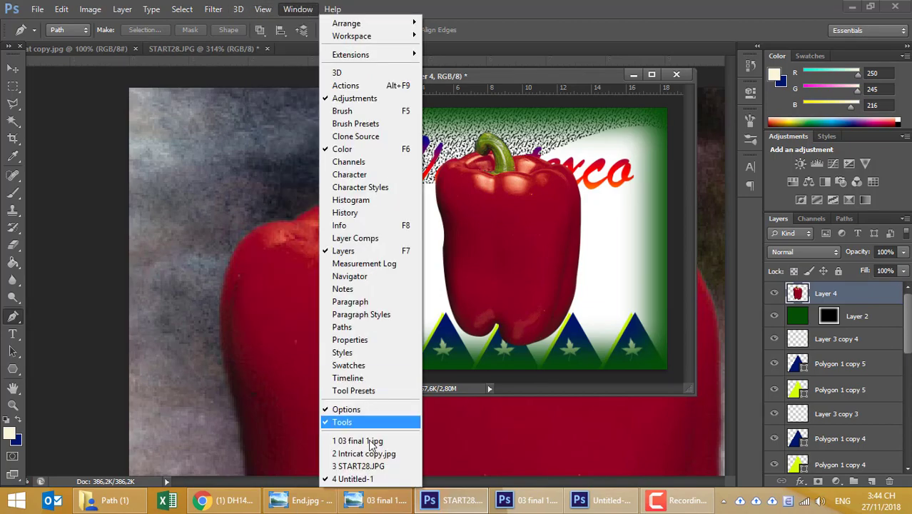
{"action": "left_click", "coordinate": [357, 443]}
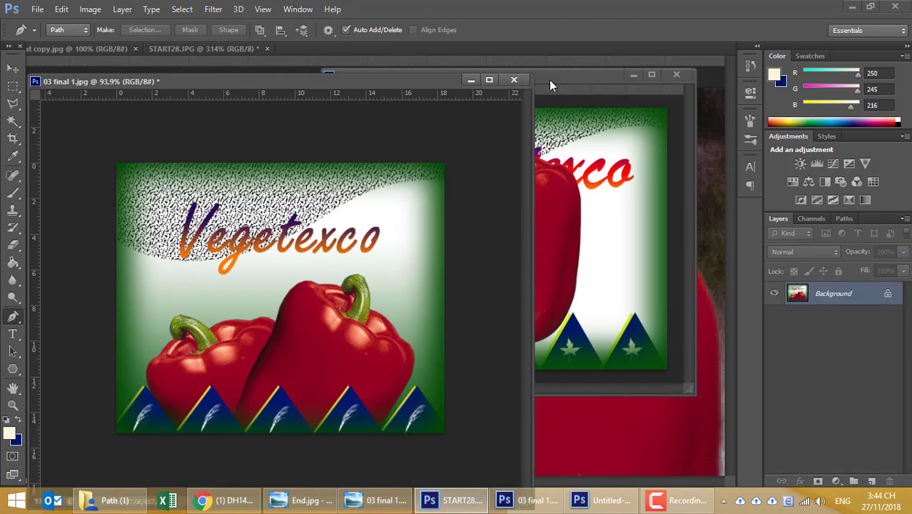
{"action": "left_click_drag", "start_coordinate": [551, 81], "coordinate": [672, 142]}
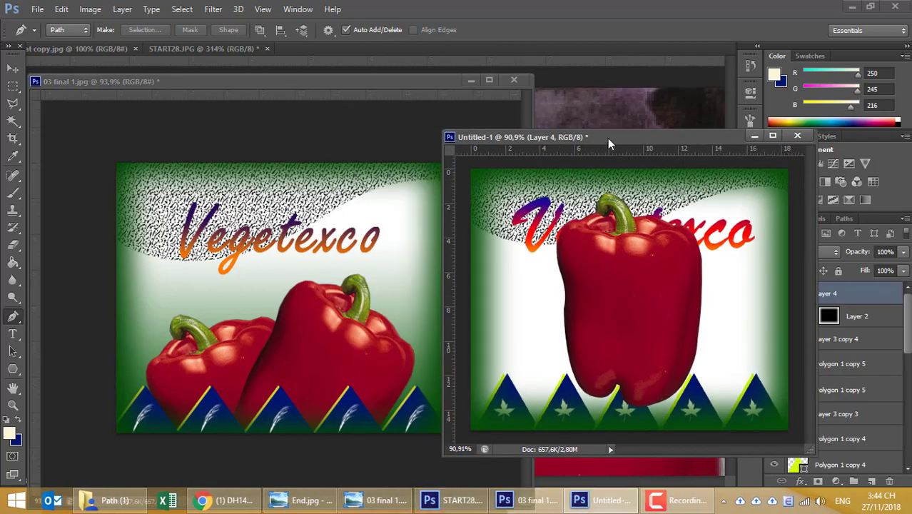
Transform Layer 4 to move the pepper down to the poster's lower left.
{"action": "left_click", "coordinate": [13, 68]}
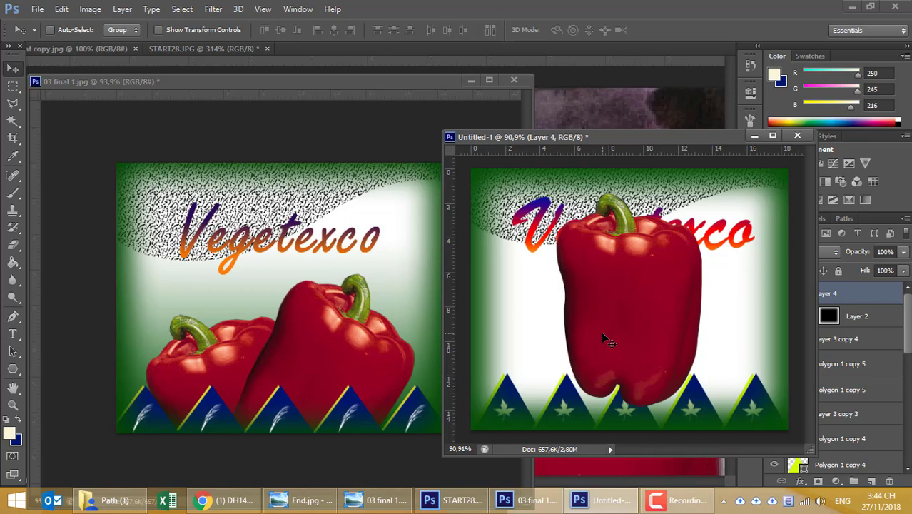
{"action": "key", "text": "ctrl+t"}
{"action": "left_click_drag", "start_coordinate": [627, 285], "coordinate": [550, 350]}
{"action": "key", "text": "Return"}
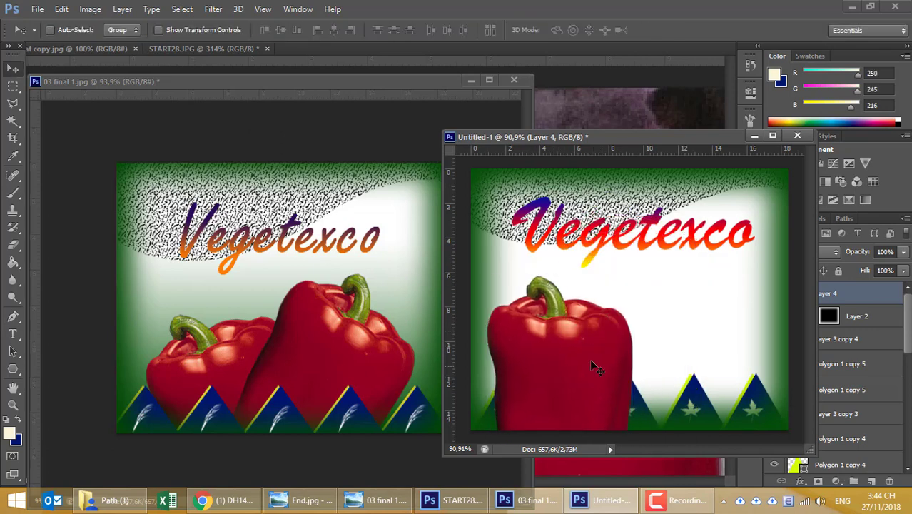
Duplicate Layer 4 twice, then delete the extra copies, leaving one pepper layer.
{"action": "left_click_drag", "start_coordinate": [707, 138], "coordinate": [610, 136]}
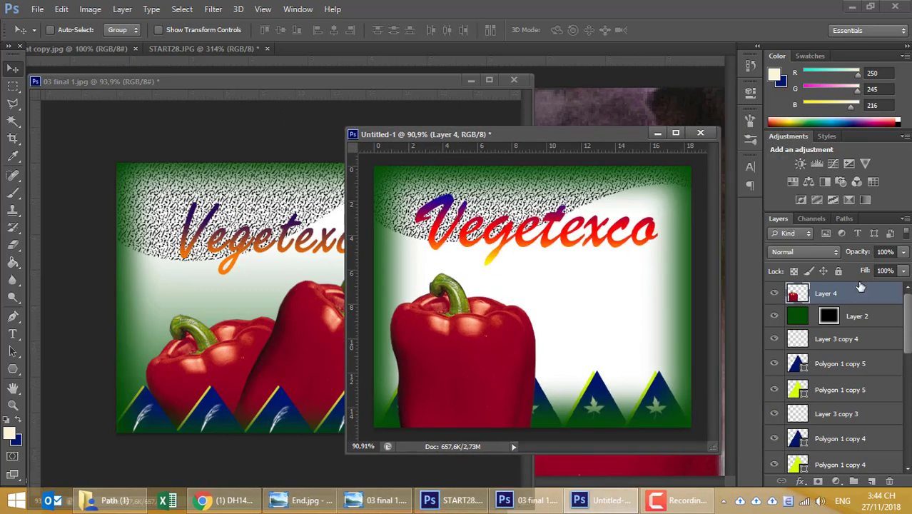
{"action": "key", "text": "ctrl+j"}
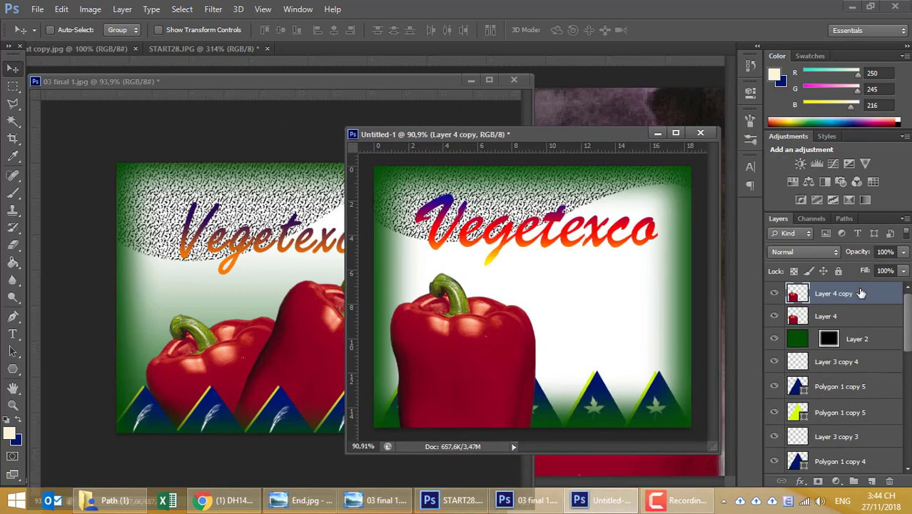
{"action": "key", "text": "ctrl+j"}
{"action": "key", "text": "ctrl+j"}
{"action": "key", "text": "ctrl+j"}
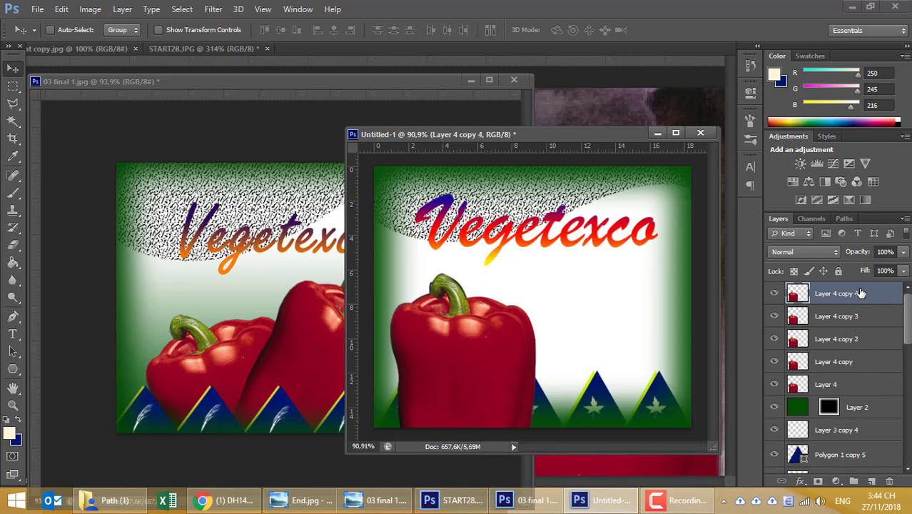
{"action": "key", "text": "Delete"}
{"action": "key", "text": "Delete"}
{"action": "key", "text": "Delete"}
{"action": "key", "text": "Delete"}
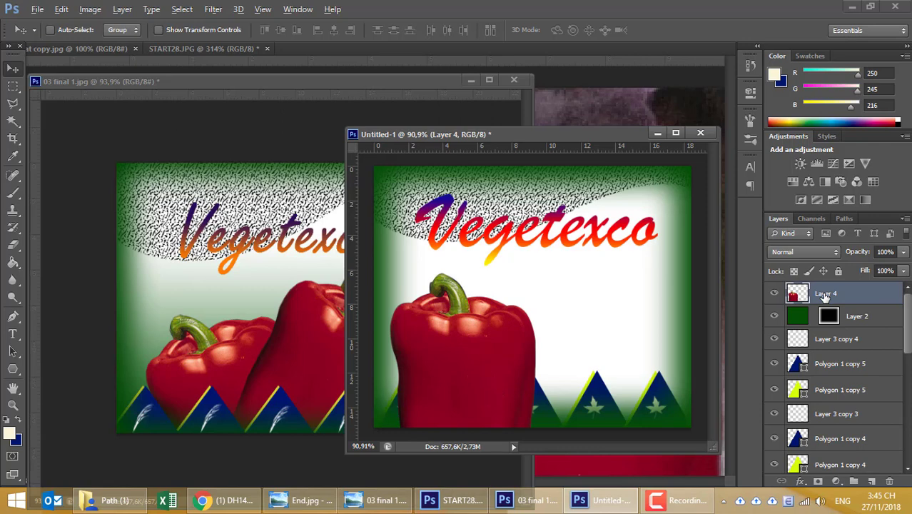
Drag Layer 4 below the Vegetexco text layer, just above Layer 1, behind the border.
{"action": "left_click_drag", "start_coordinate": [825, 296], "coordinate": [837, 454]}
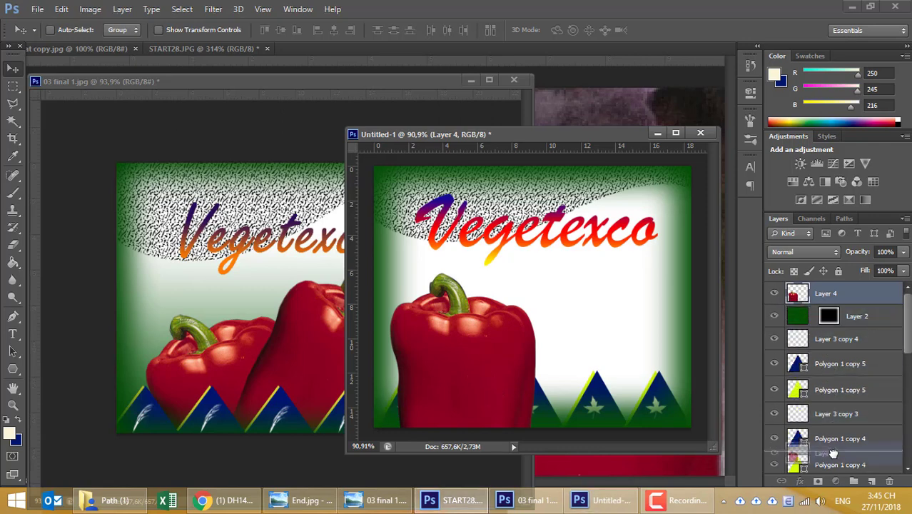
{"action": "left_click_drag", "start_coordinate": [840, 368], "coordinate": [856, 449]}
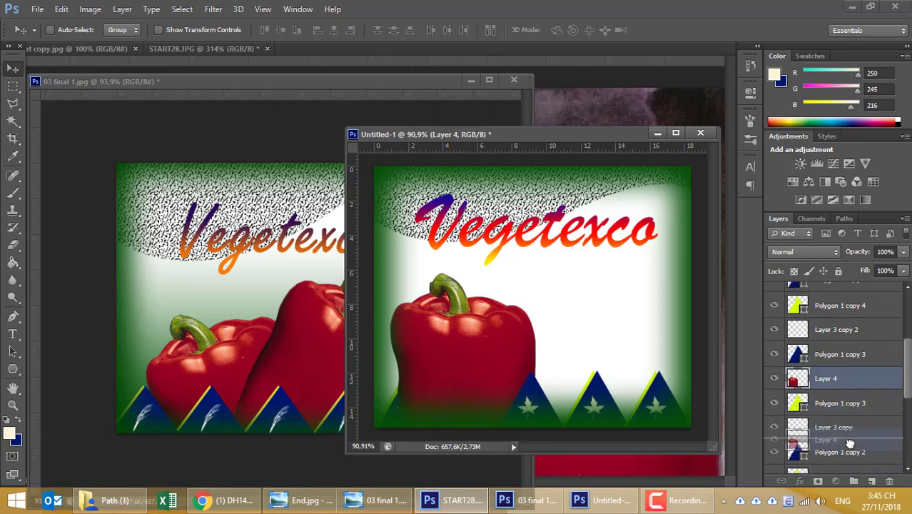
{"action": "left_click_drag", "start_coordinate": [857, 448], "coordinate": [855, 447]}
{"action": "left_click_drag", "start_coordinate": [853, 389], "coordinate": [864, 460]}
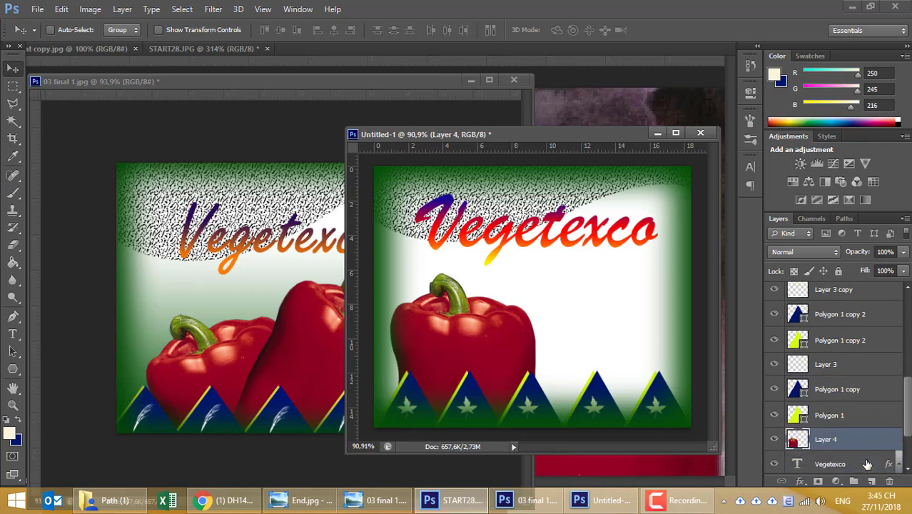
{"action": "left_click_drag", "start_coordinate": [859, 397], "coordinate": [859, 417]}
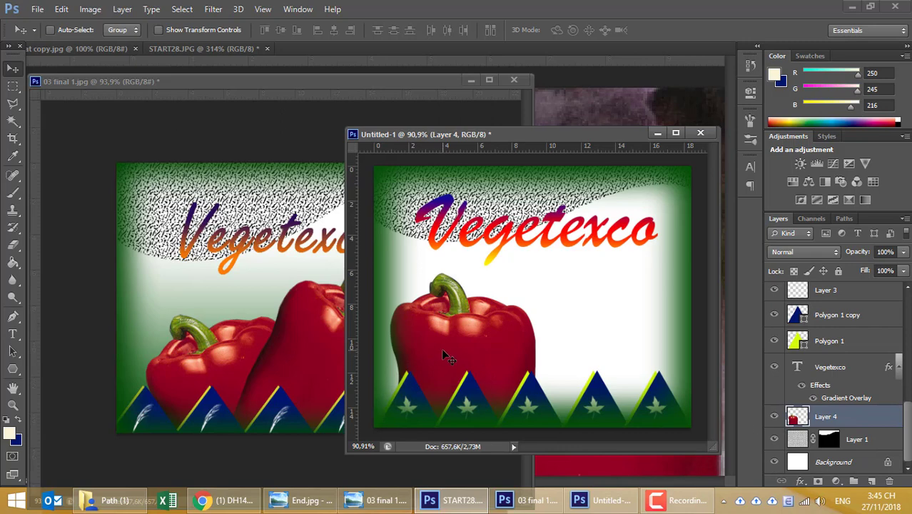
Tilt the red pepper about 14.5° counterclockwise and shift it down-right.
{"action": "key", "text": "ctrl+t"}
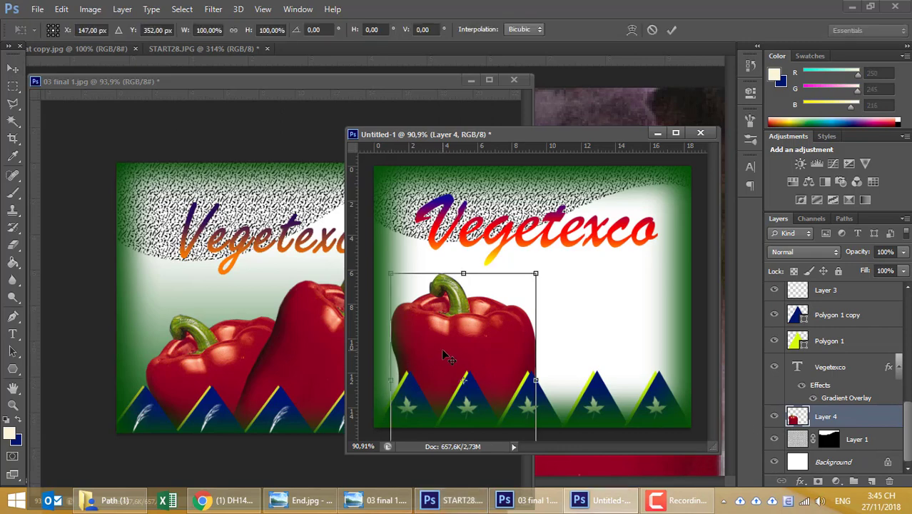
{"action": "left_click_drag", "start_coordinate": [550, 259], "coordinate": [557, 207]}
{"action": "left_click_drag", "start_coordinate": [466, 347], "coordinate": [468, 367]}
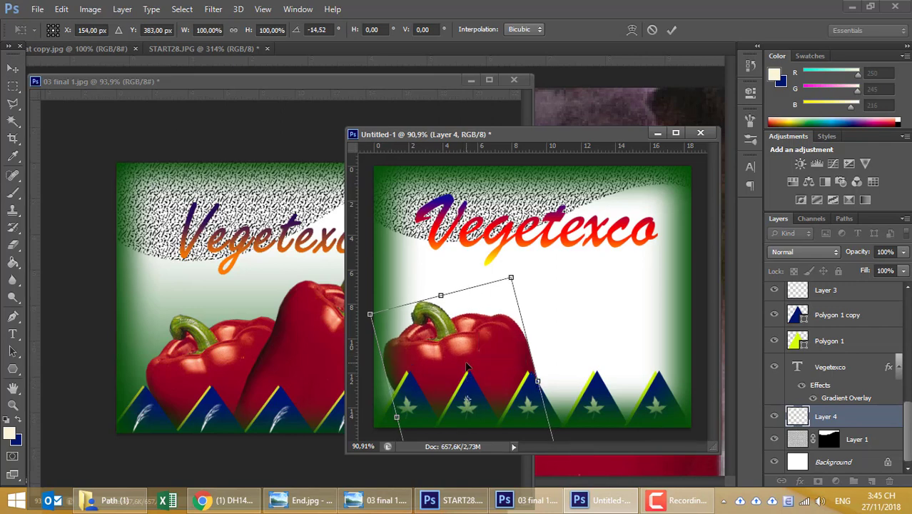
{"action": "key", "text": "Return"}
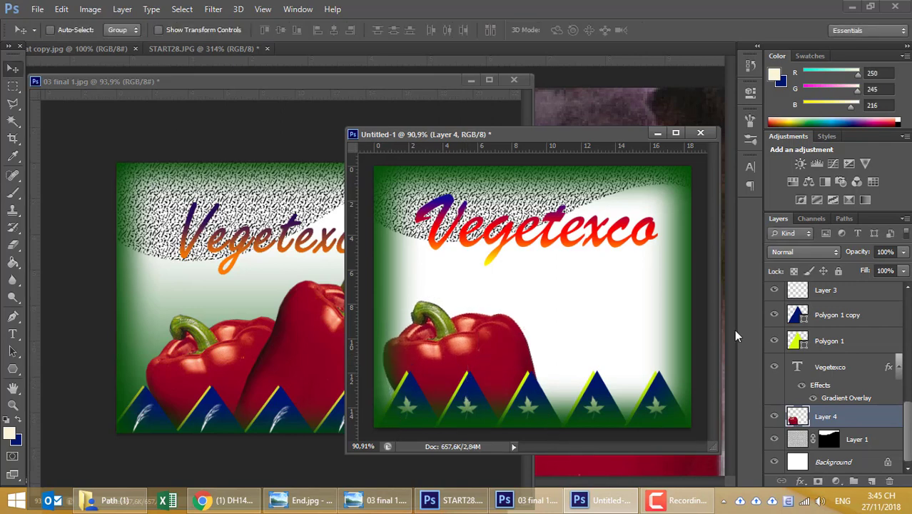
Duplicate the pepper, then rotate the copy beside the first and enlarge it to about 120%.
{"action": "key", "text": "ctrl+j"}
{"action": "key", "text": "ctrl+t"}
{"action": "left_click_drag", "start_coordinate": [638, 248], "coordinate": [635, 310]}
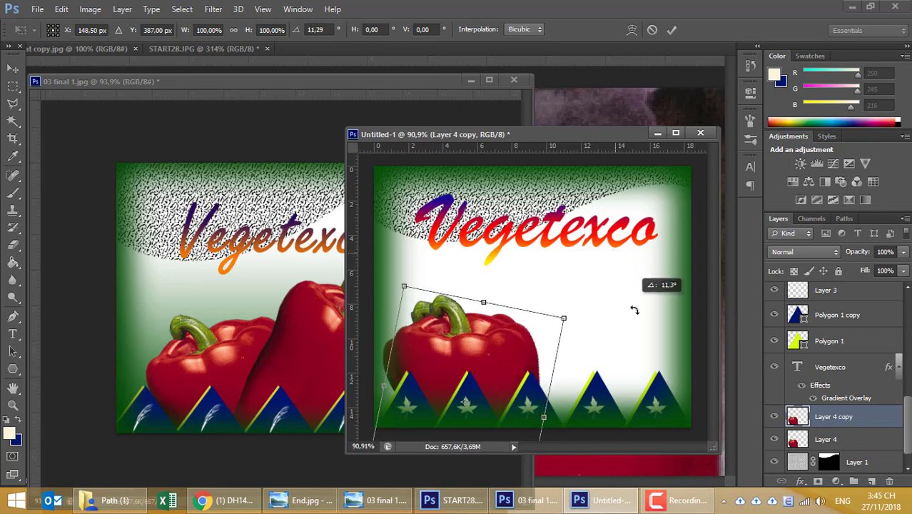
{"action": "left_click_drag", "start_coordinate": [465, 343], "coordinate": [582, 292]}
{"action": "mouse_move", "coordinate": [622, 229]}
{"action": "left_mouse_down"}
{"action": "mouse_move", "coordinate": [564, 247]}
{"action": "mouse_move", "coordinate": [565, 213]}
{"action": "left_mouse_up"}
{"action": "left_click_drag", "start_coordinate": [591, 320], "coordinate": [582, 351]}
{"action": "key", "text": "Return"}
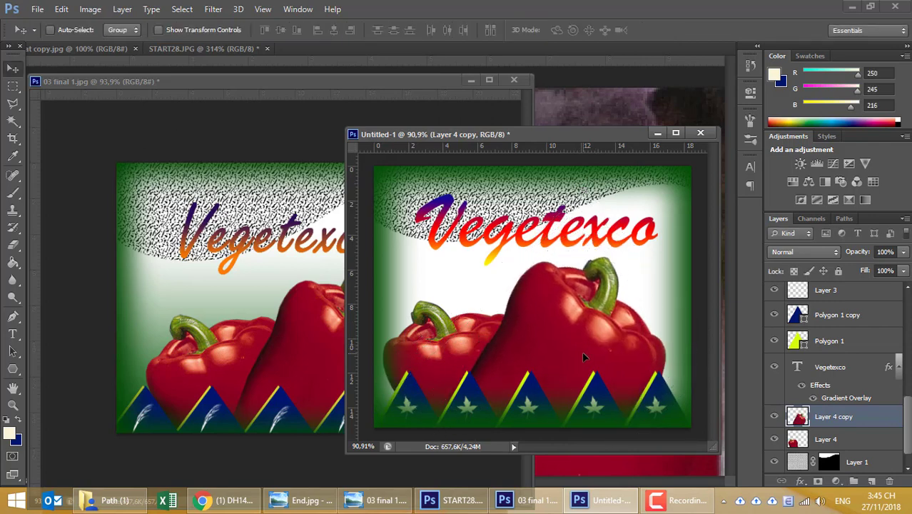
Load the Layer 4 copy pepper as a selection and add its stem with the Lasso.
{"action": "left_click", "coordinate": [798, 417], "text": "ctrl"}
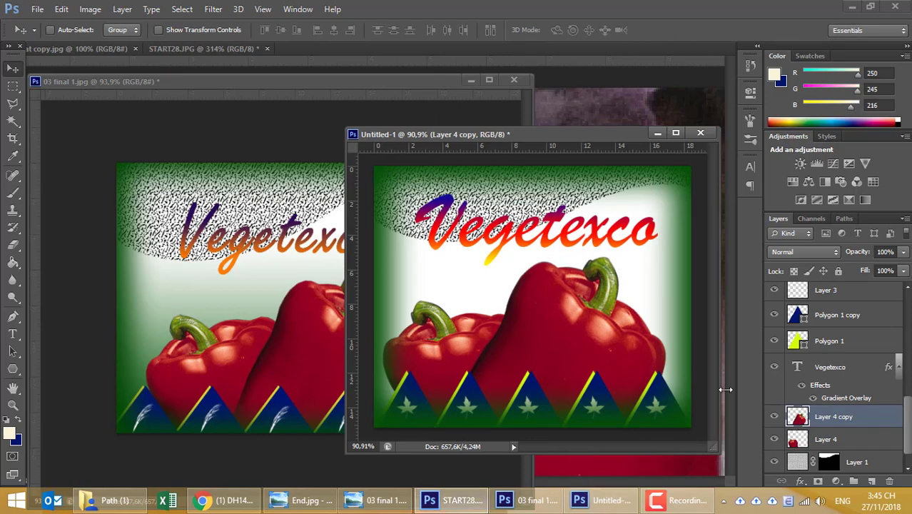
{"action": "scroll", "coordinate": [602, 304], "scroll_direction": "up", "scroll_amount": 5}
{"action": "scroll", "coordinate": [602, 305], "scroll_direction": "up", "scroll_amount": 3}
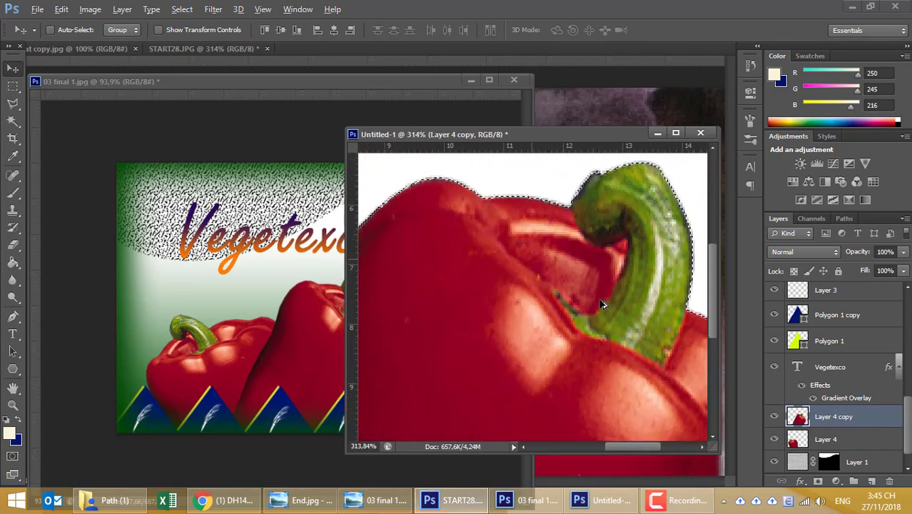
{"action": "left_click_drag", "start_coordinate": [625, 312], "coordinate": [587, 310]}
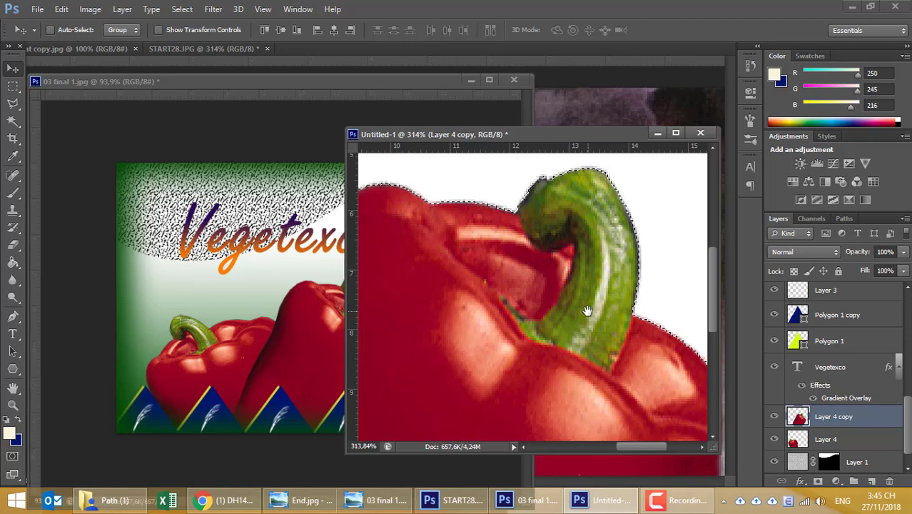
{"action": "left_click", "coordinate": [12, 106]}
{"action": "left_click_drag", "start_coordinate": [12, 105], "coordinate": [66, 102]}
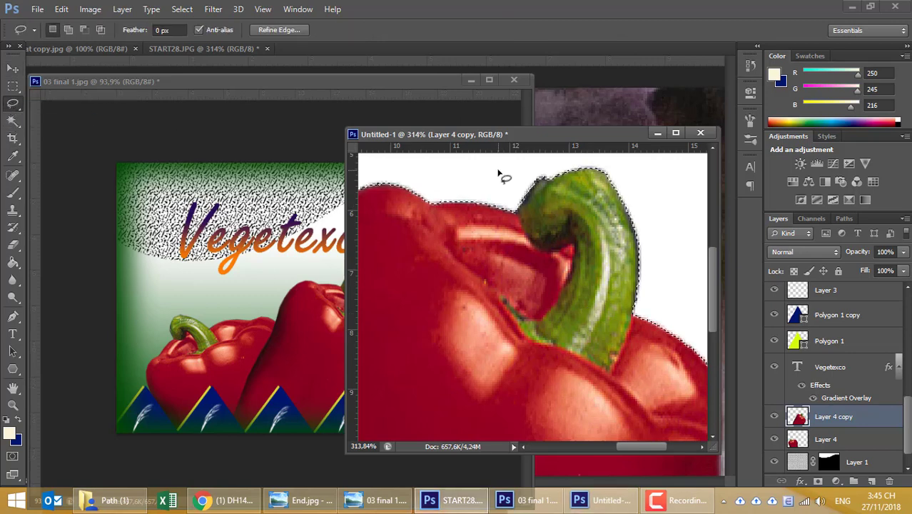
{"action": "mouse_move", "coordinate": [499, 173]}
{"action": "left_mouse_down"}
{"action": "mouse_move", "coordinate": [548, 261]}
{"action": "mouse_move", "coordinate": [577, 254]}
{"action": "mouse_move", "coordinate": [571, 278]}
{"action": "mouse_move", "coordinate": [537, 319]}
{"action": "mouse_move", "coordinate": [513, 316]}
{"action": "mouse_move", "coordinate": [531, 339]}
{"action": "mouse_move", "coordinate": [614, 376]}
{"action": "mouse_move", "coordinate": [637, 316]}
{"action": "mouse_move", "coordinate": [649, 192]}
{"action": "mouse_move", "coordinate": [584, 162]}
{"action": "mouse_move", "coordinate": [516, 174]}
{"action": "left_mouse_up"}
Copy the selected pepper onto new Layer 5 and toggle its visibility to check it.
{"action": "scroll", "coordinate": [562, 226], "scroll_direction": "down", "scroll_amount": 5}
{"action": "scroll", "coordinate": [562, 226], "scroll_direction": "down", "scroll_amount": 3}
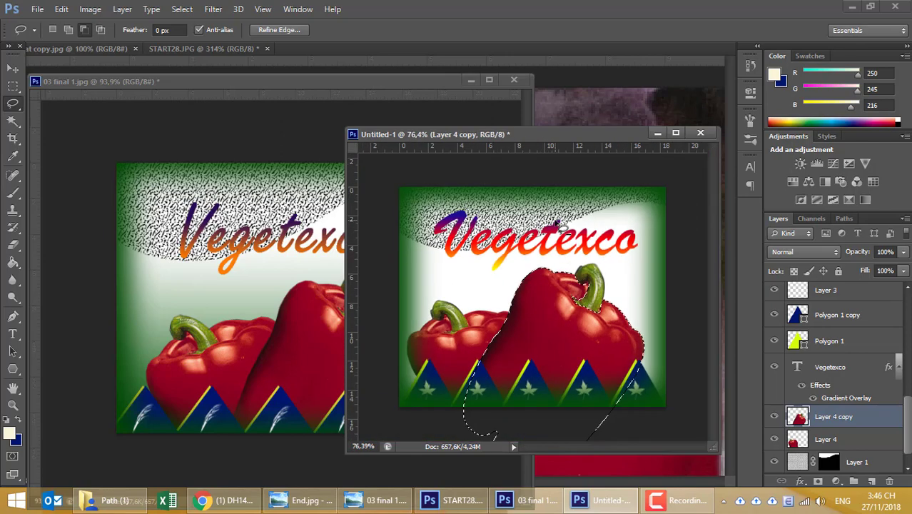
{"action": "scroll", "coordinate": [592, 236], "scroll_direction": "down", "scroll_amount": 1}
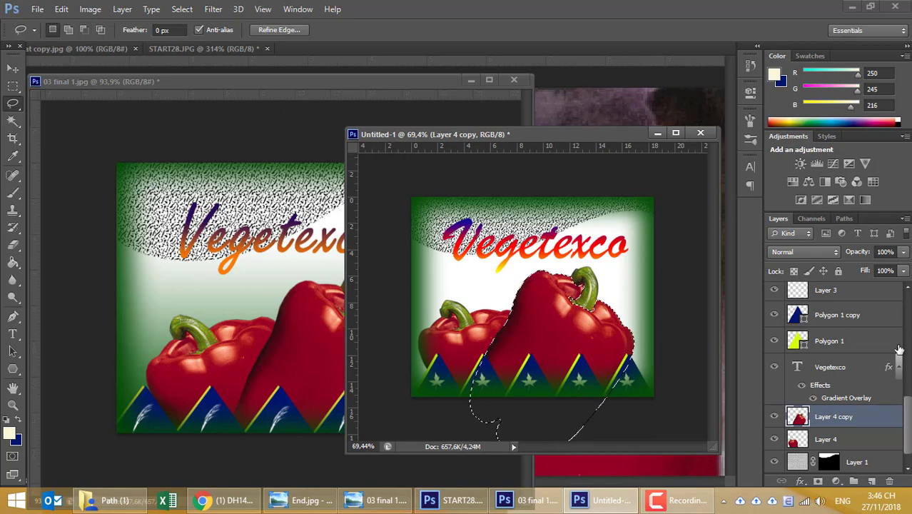
{"action": "key", "text": "ctrl+j"}
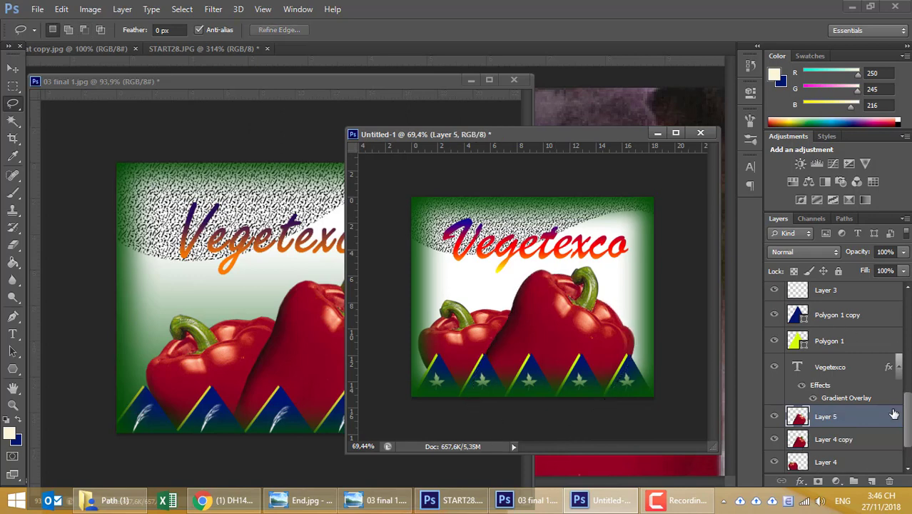
{"action": "left_click", "coordinate": [775, 440]}
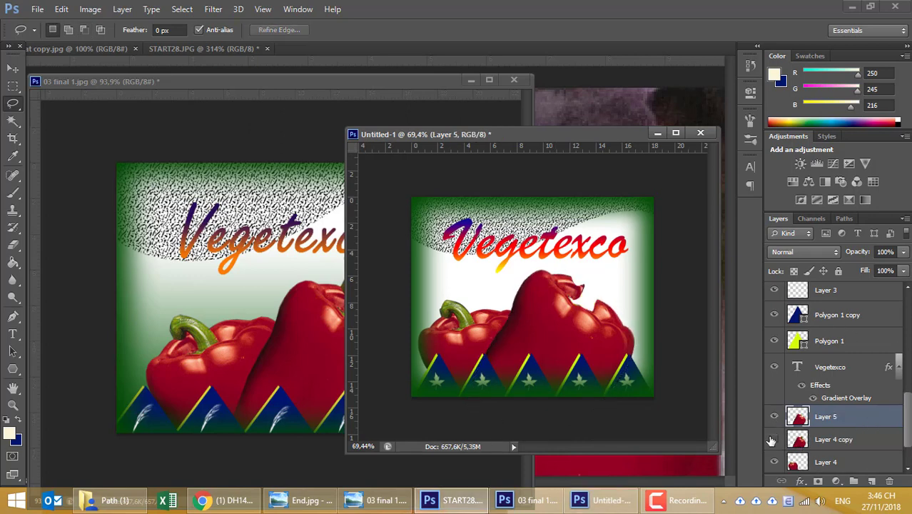
{"action": "left_click", "coordinate": [775, 440]}
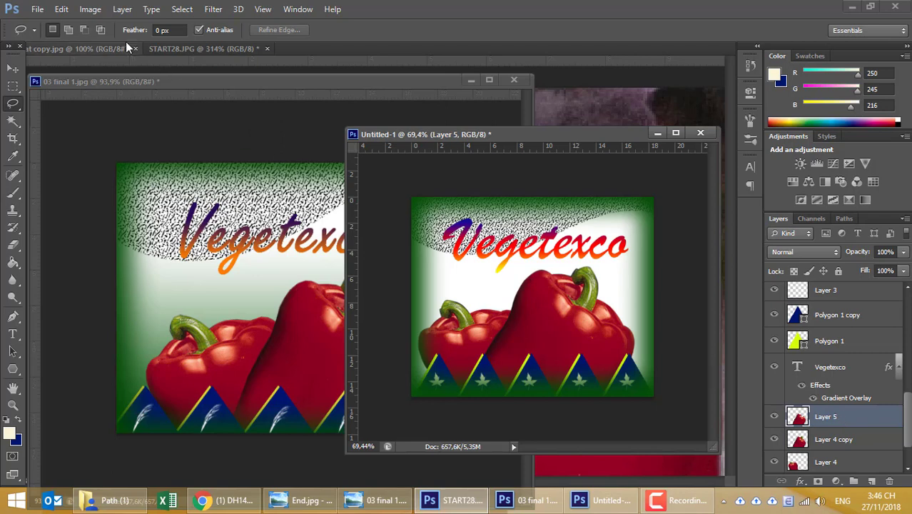
Turn the large pepper green with Hue +135, Saturation +17, Lightness +8, then maximize and zoom in.
{"action": "left_click", "coordinate": [89, 9]}
{"action": "mouse_move", "coordinate": [110, 43]}
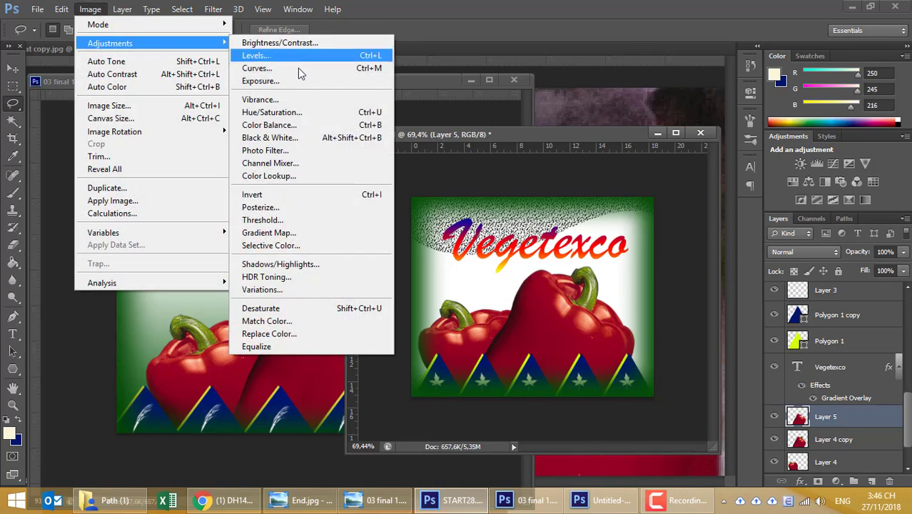
{"action": "left_click", "coordinate": [296, 112]}
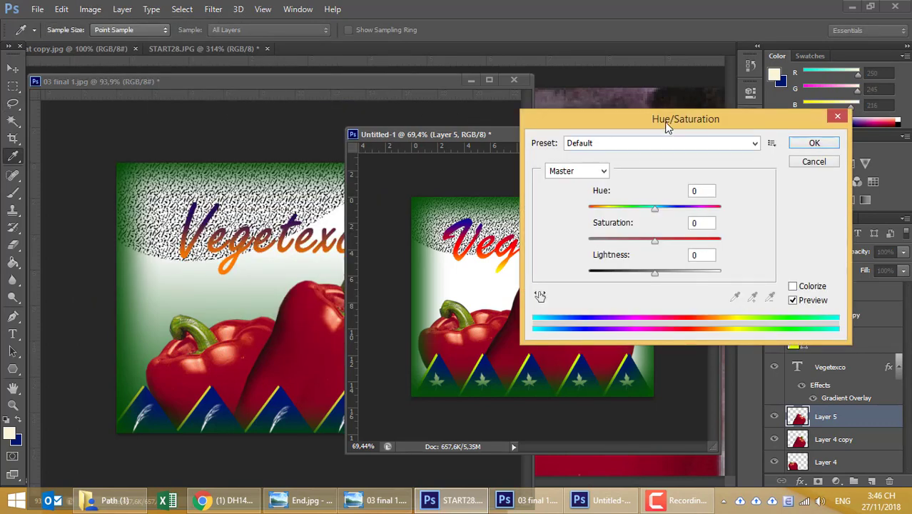
{"action": "left_click_drag", "start_coordinate": [668, 126], "coordinate": [263, 62]}
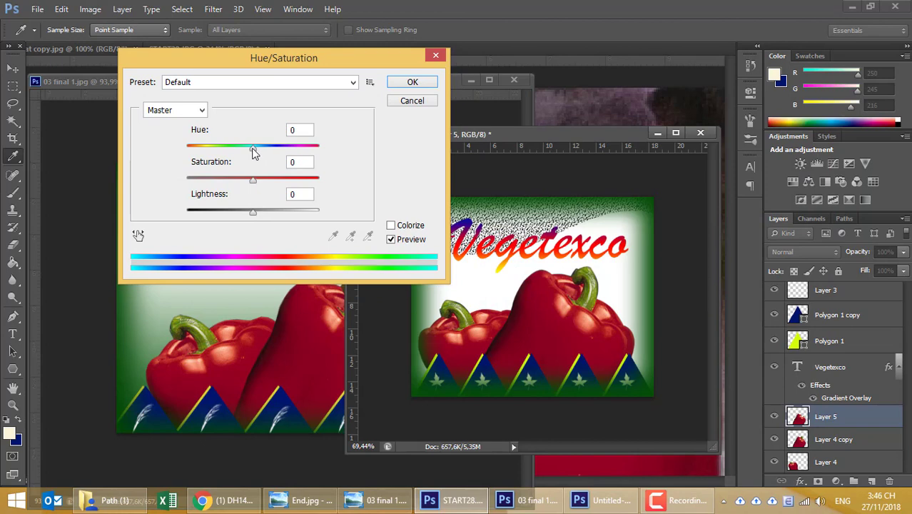
{"action": "mouse_move", "coordinate": [253, 147]}
{"action": "left_mouse_down"}
{"action": "mouse_move", "coordinate": [225, 147]}
{"action": "mouse_move", "coordinate": [307, 157]}
{"action": "left_mouse_up"}
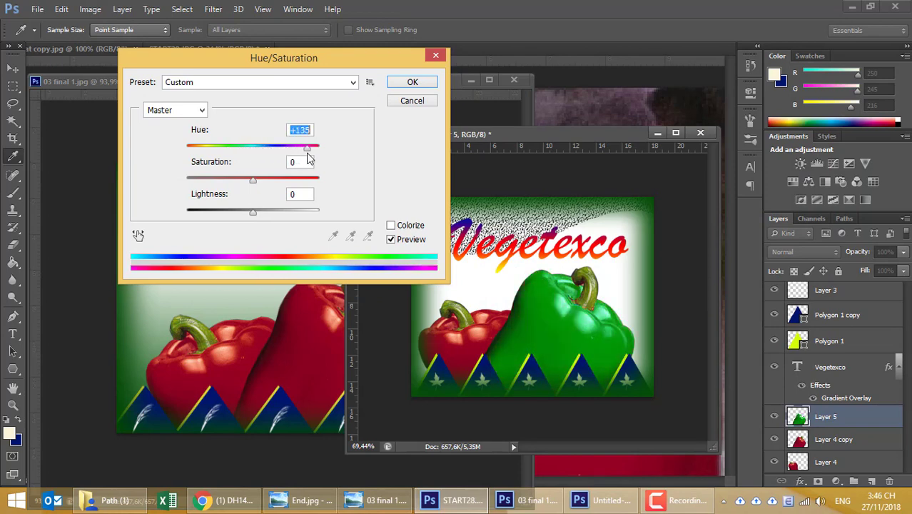
{"action": "left_click_drag", "start_coordinate": [252, 179], "coordinate": [264, 179]}
{"action": "left_click_drag", "start_coordinate": [254, 213], "coordinate": [259, 213]}
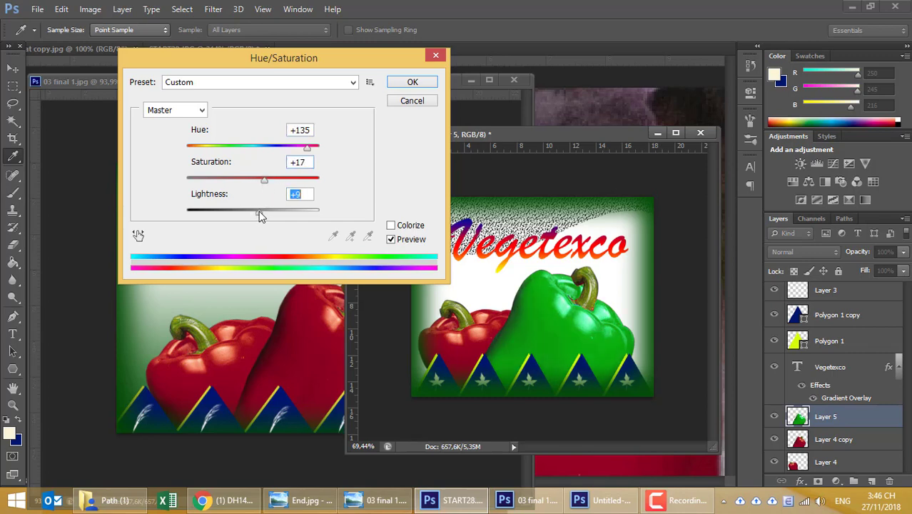
{"action": "left_click", "coordinate": [417, 80]}
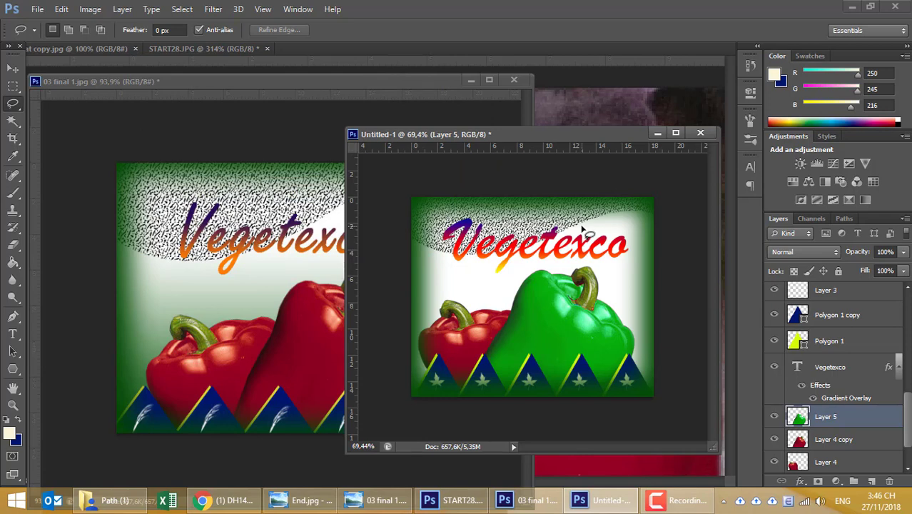
{"action": "left_click", "coordinate": [675, 133]}
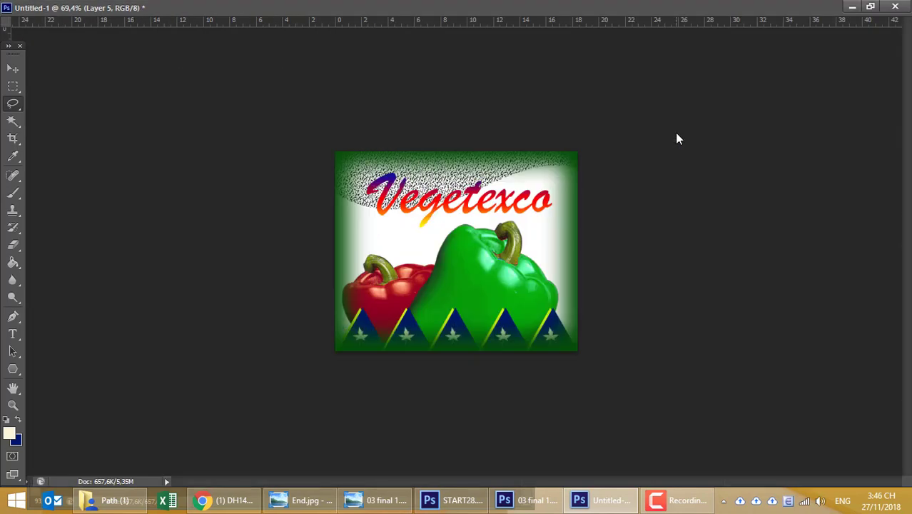
{"action": "key", "text": "ctrl+plus"}
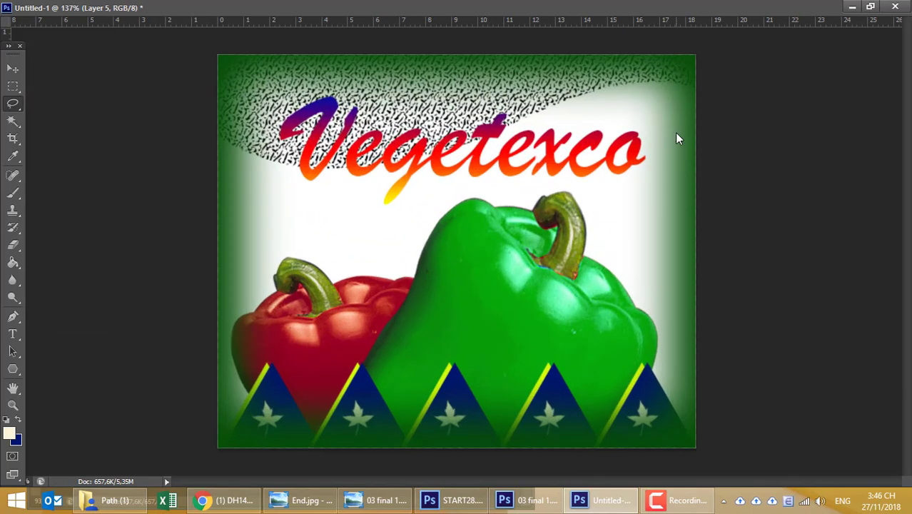